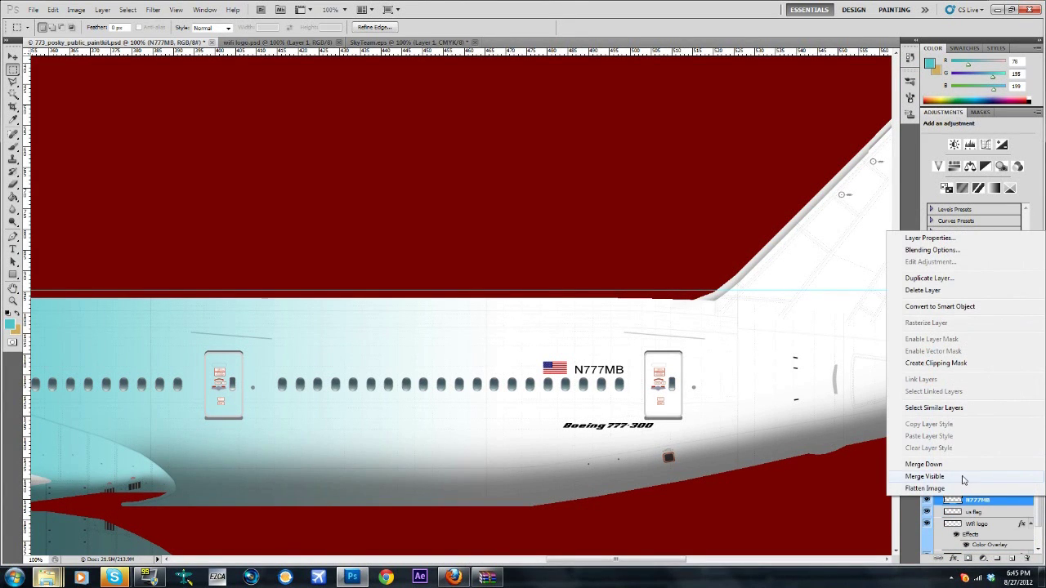
# Merge the N777MB registration layer down into the us flag layer and clear the selection
pyautogui.click(952, 464)
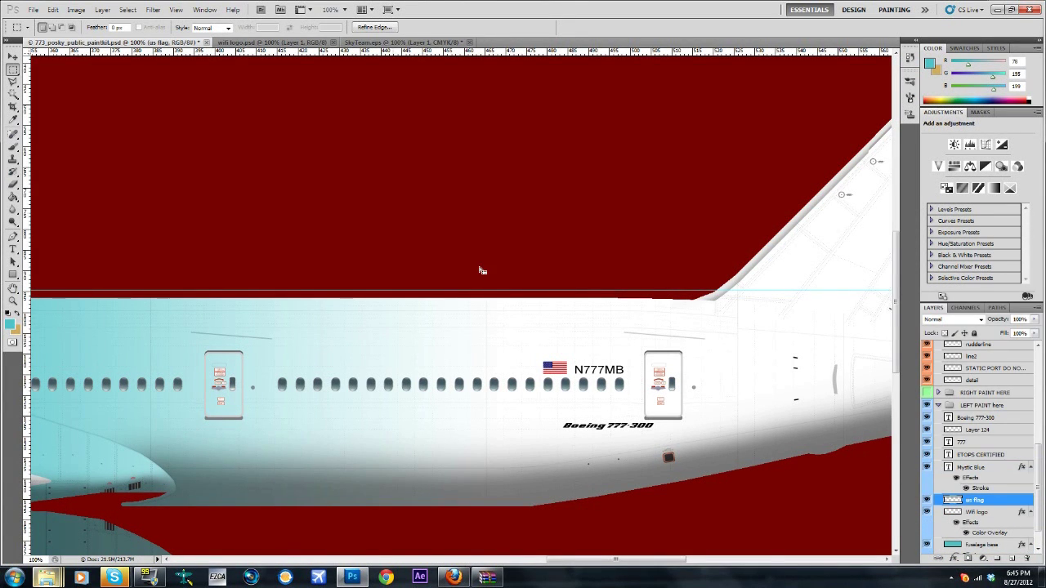
pyautogui.rightClick(186, 143)
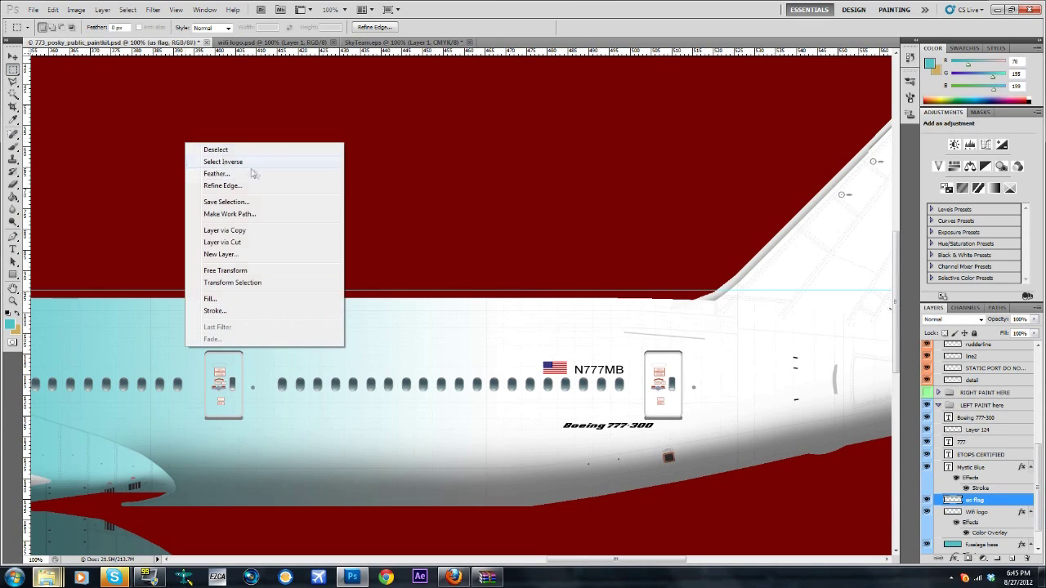
pyautogui.click(260, 150)
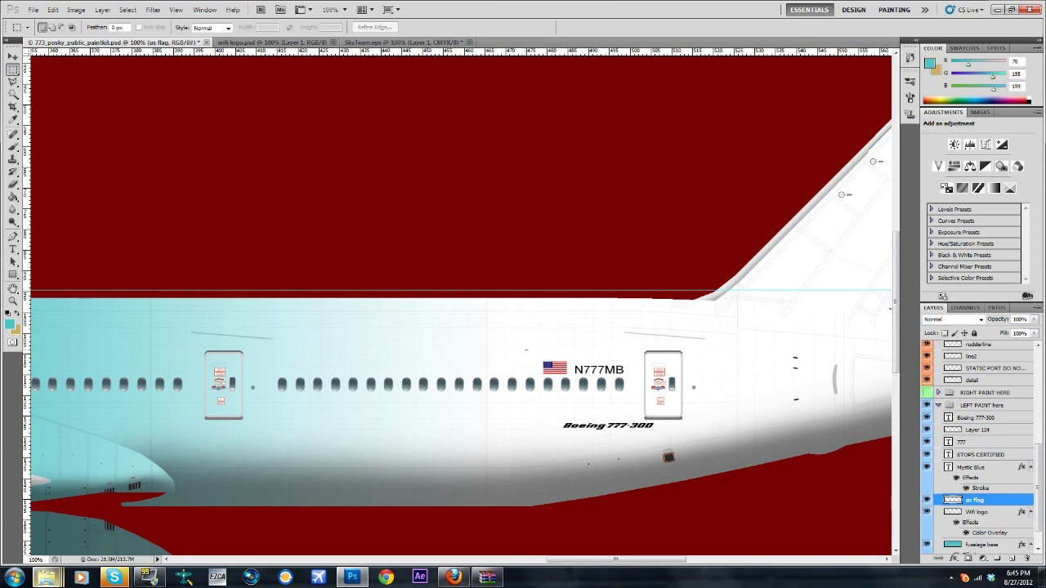
# Copy the US flag and N777MB registration to a new layer and move the copy onto the tail fin
pyautogui.moveTo(630, 379); pyautogui.dragTo(639, 389)
pyautogui.hotkey('ctrl', 'j')
pyautogui.click(13, 57)
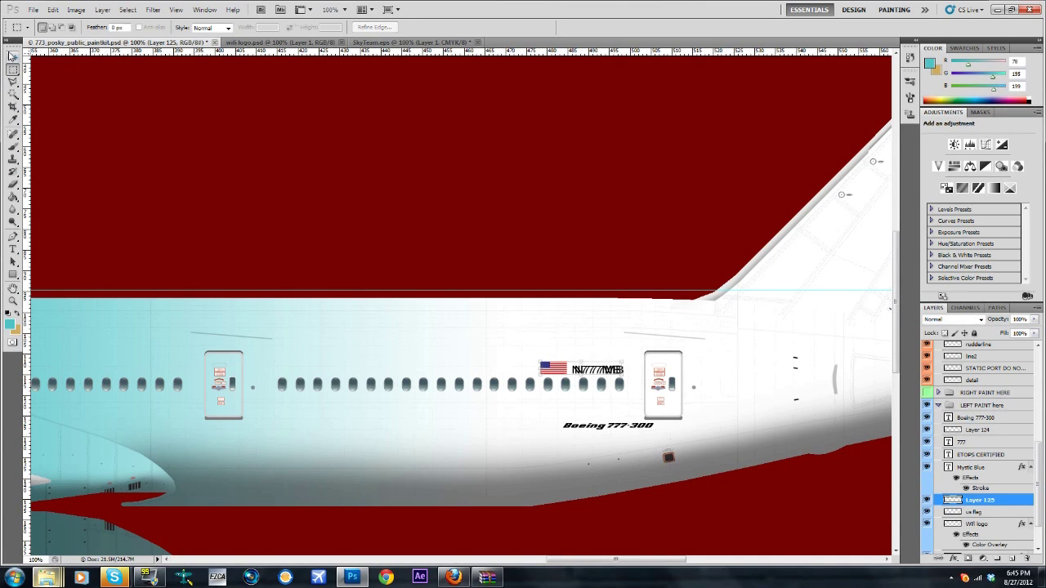
pyautogui.moveTo(594, 375); pyautogui.dragTo(858, 233)
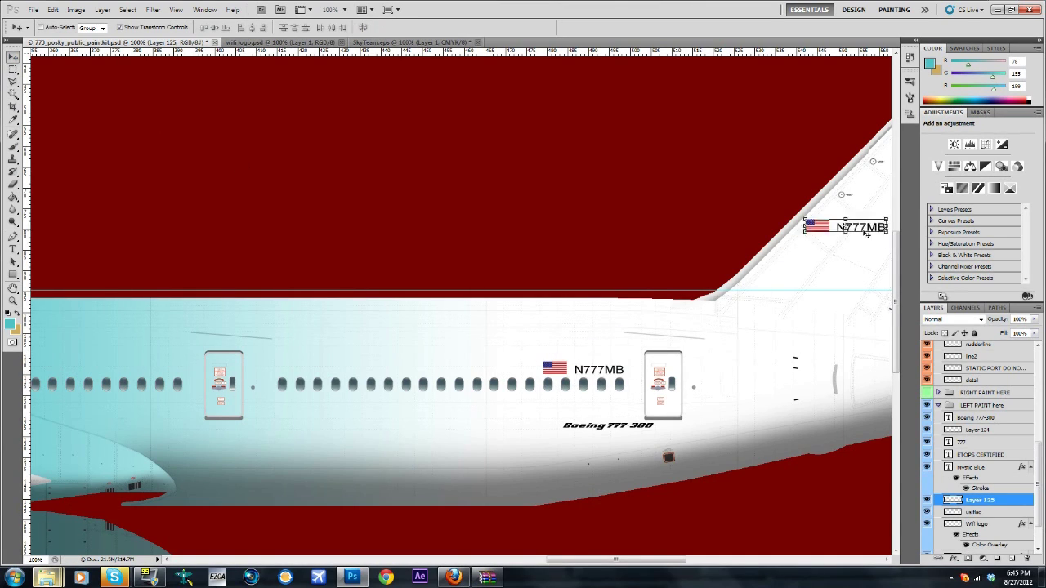
# Scale the copied flag and registration to about 52% width and 70% height and place it at the tip of the tail fin
pyautogui.moveTo(681, 561); pyautogui.dragTo(746, 549)
pyautogui.scroll(3, 747, 549)
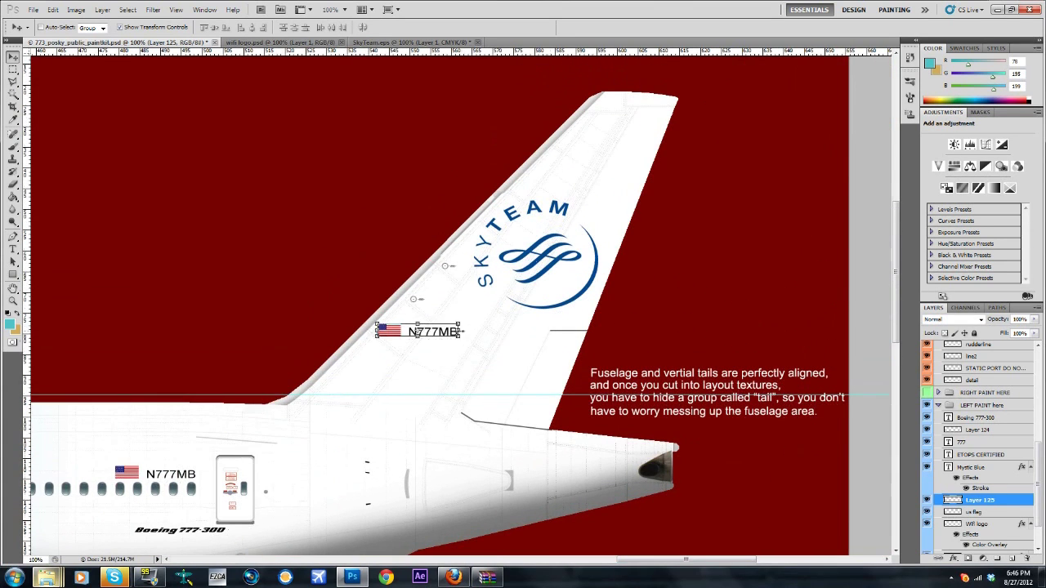
pyautogui.moveTo(417, 331); pyautogui.dragTo(642, 103)
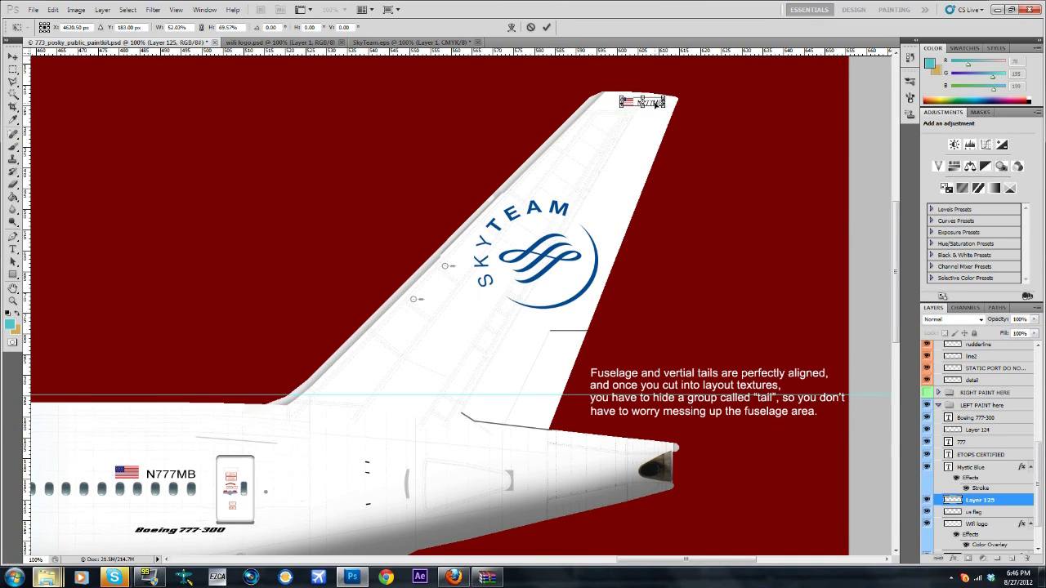
pyautogui.click(13, 56)
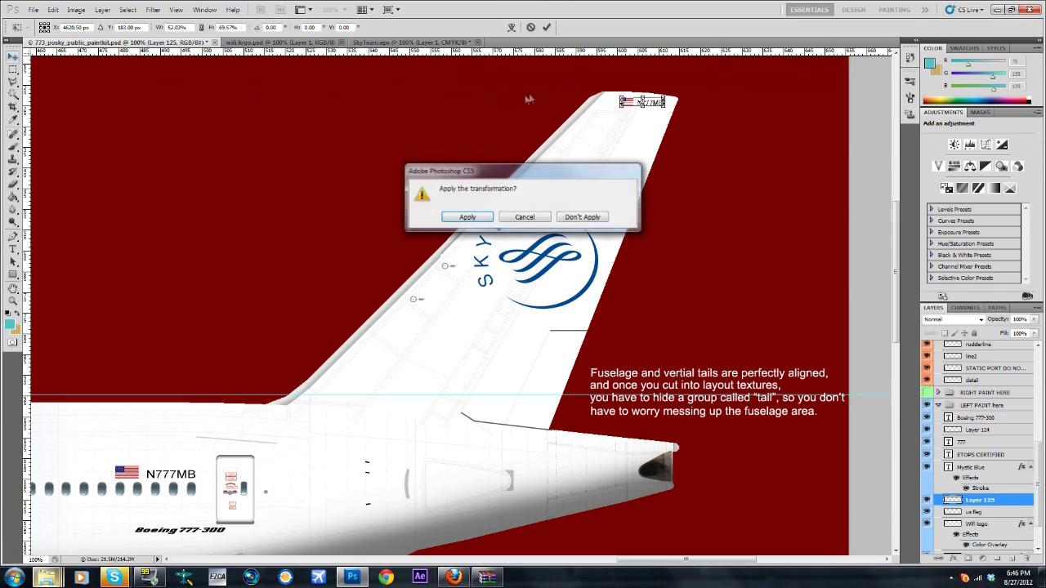
pyautogui.click(469, 216)
pyautogui.moveTo(656, 105); pyautogui.dragTo(663, 102)
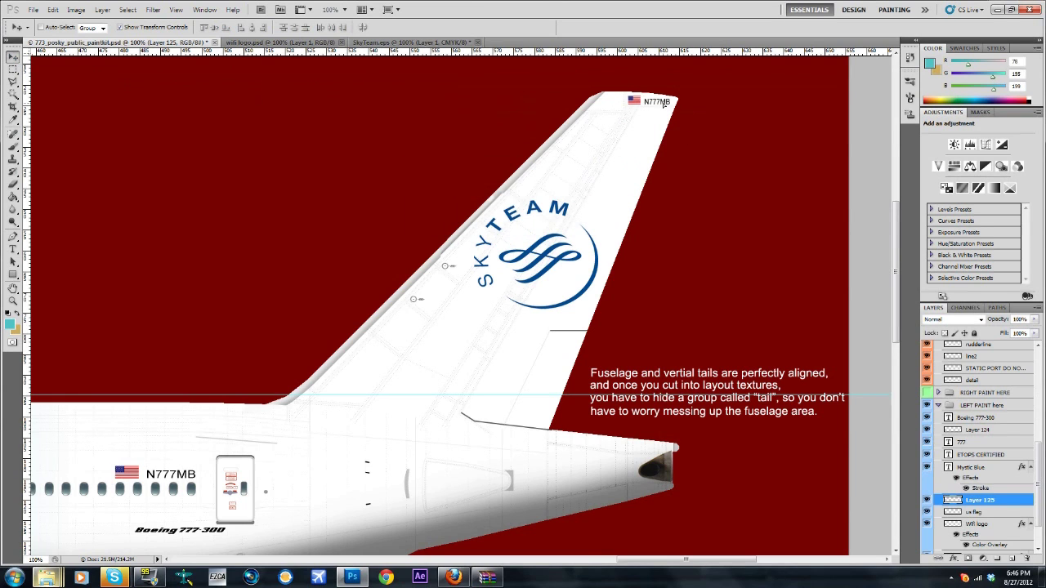
# Save the livery to the Desktop as 773_posky_public_paintkit.psd in Photoshop format with layers and maximum compatibility
pyautogui.scroll(-3, 507, 65)
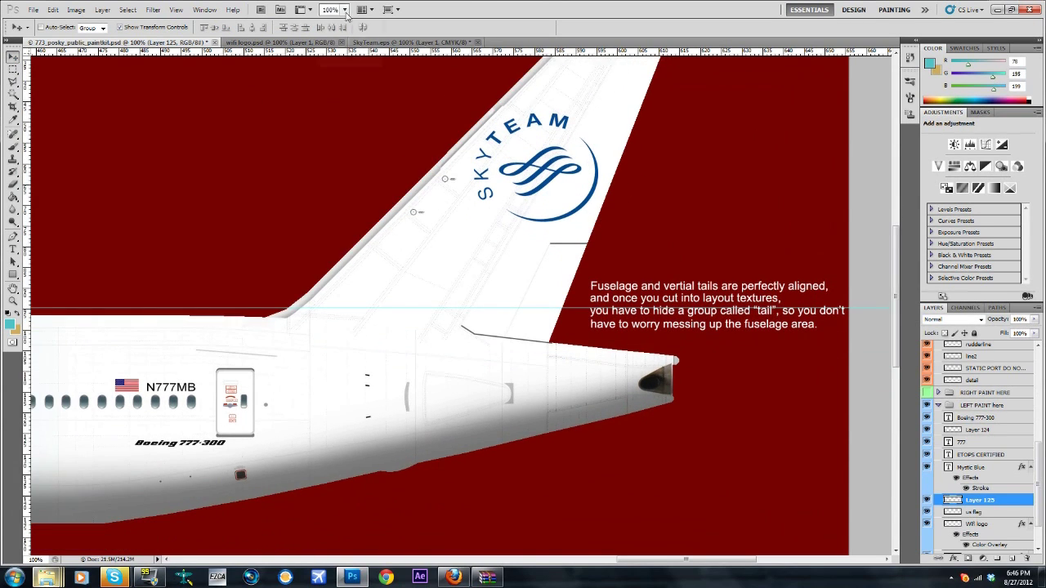
pyautogui.click(344, 10)
pyautogui.click(331, 36)
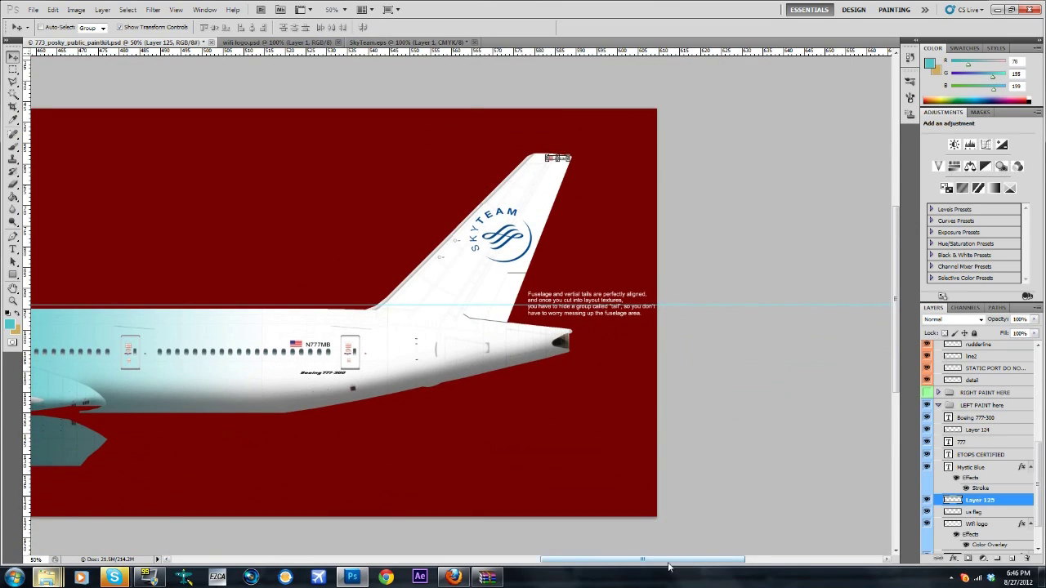
pyautogui.moveTo(668, 562); pyautogui.dragTo(487, 533)
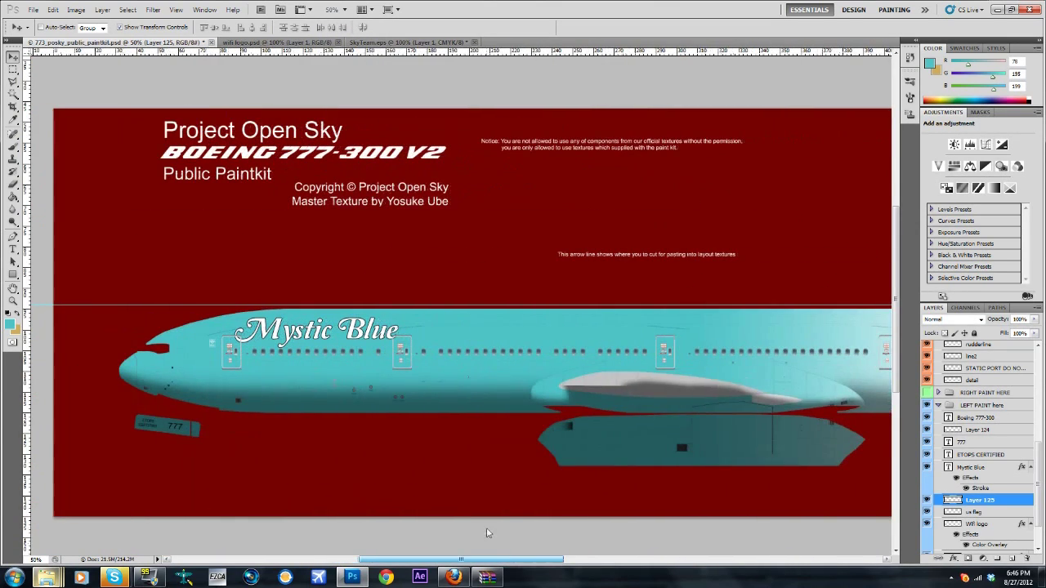
pyautogui.click(344, 10)
pyautogui.click(352, 31)
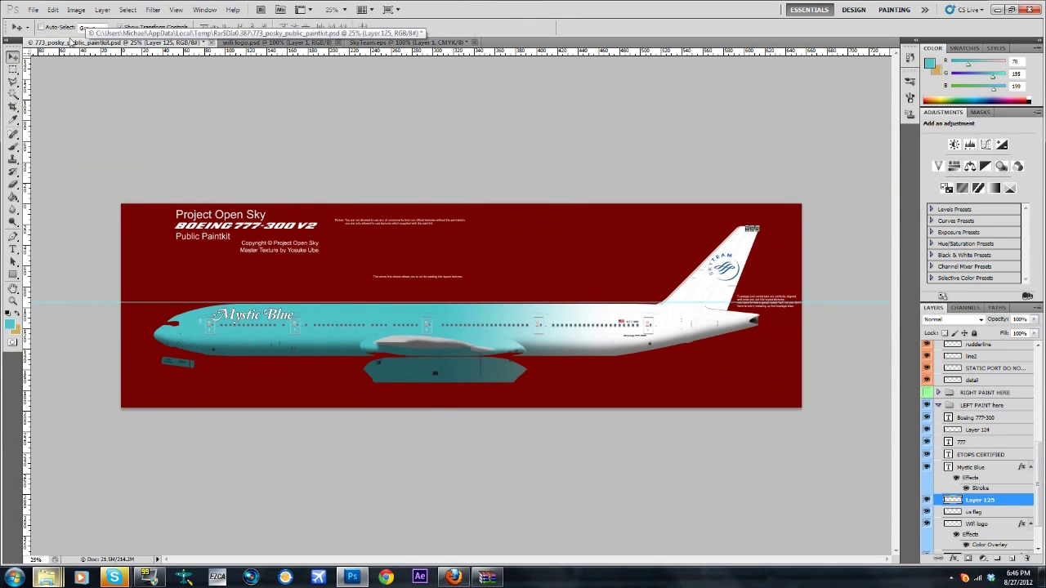
pyautogui.click(33, 9)
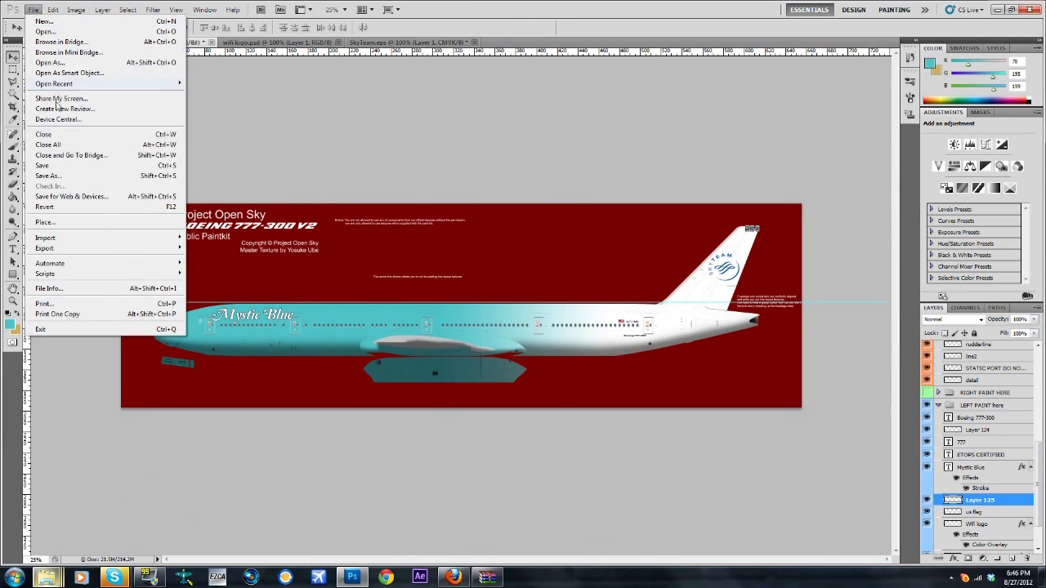
pyautogui.click(63, 174)
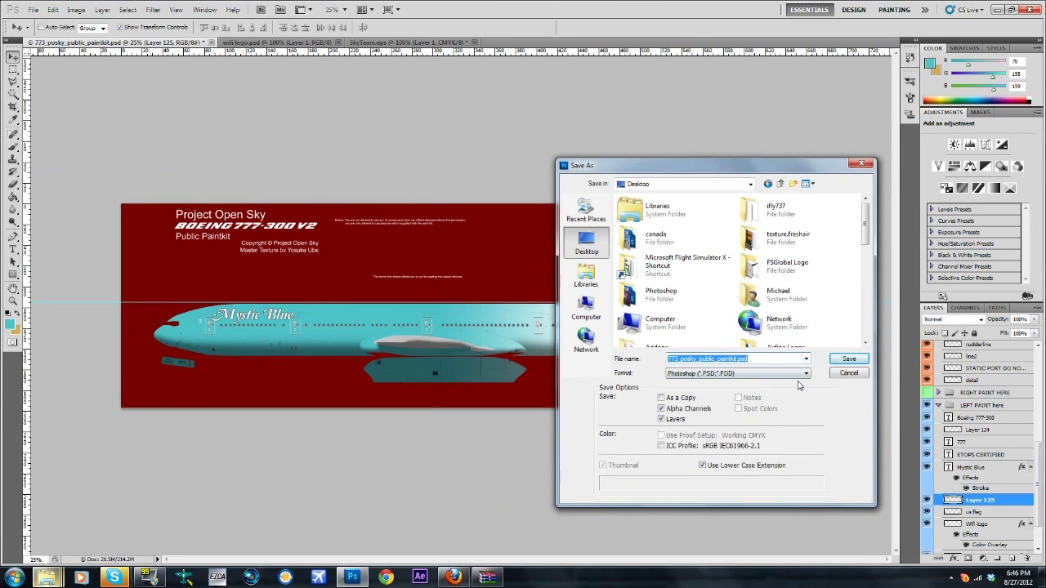
pyautogui.click(849, 359)
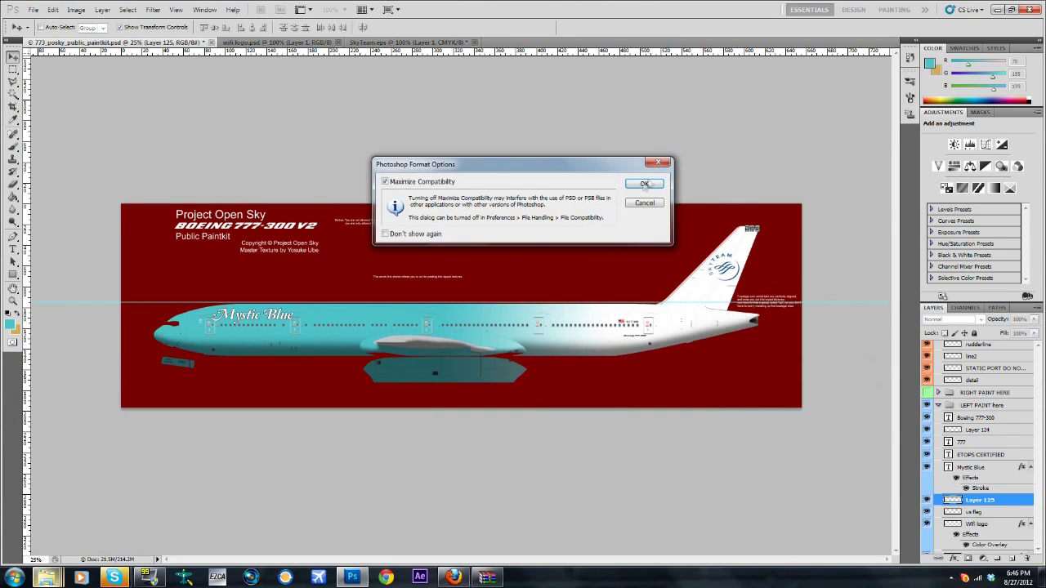
pyautogui.click(650, 183)
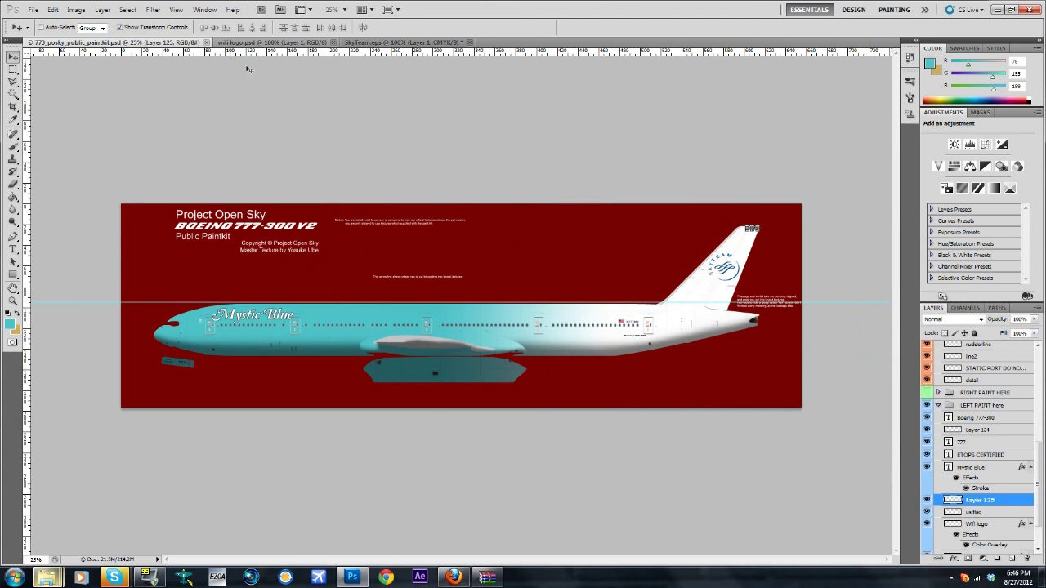
# Close the wifi logo.psd and SkyTeam.eps documents without saving changes
pyautogui.click(336, 41)
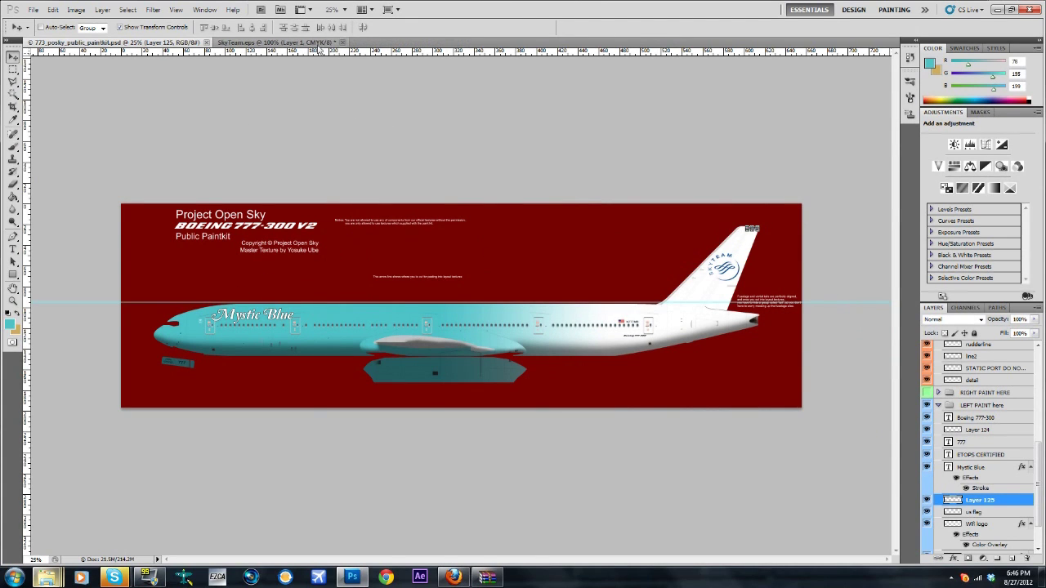
pyautogui.click(321, 43)
pyautogui.click(343, 42)
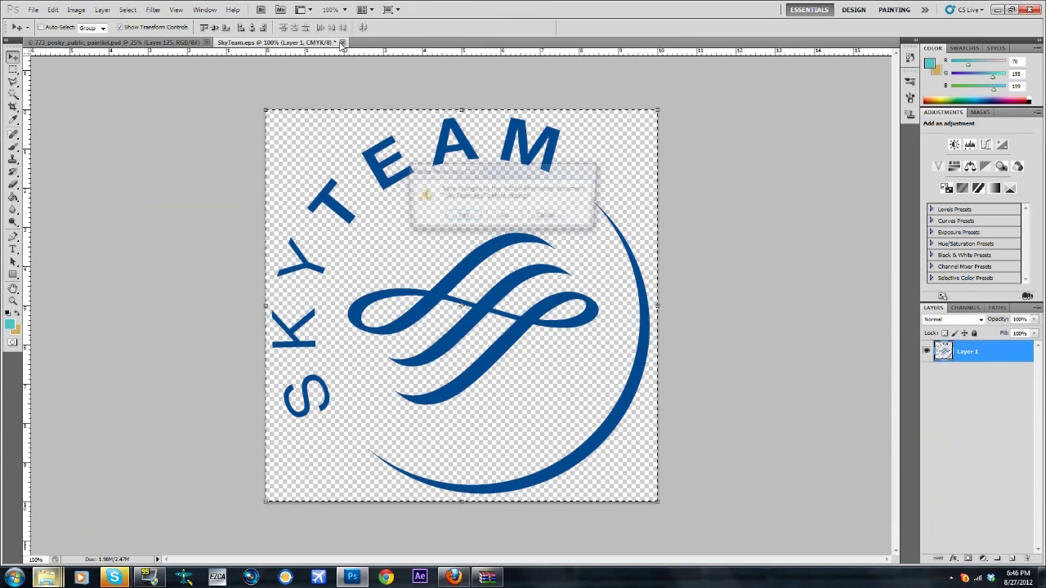
pyautogui.click(503, 215)
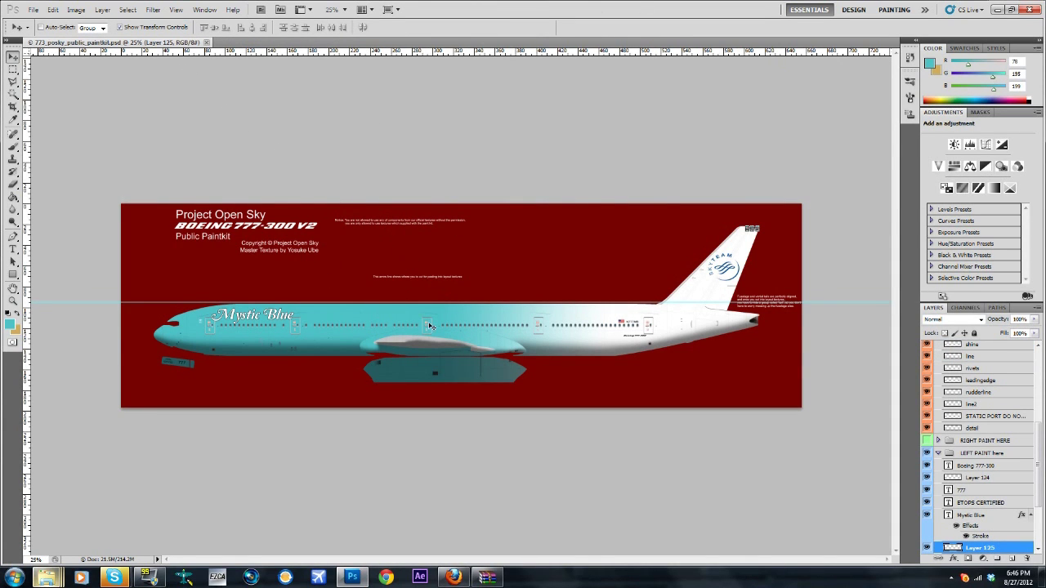
# Switch to the paint kit archive in WinRAR and open OS773_LFuse_FRONT_T.BMP from the White layout folder
pyautogui.moveTo(487, 578)
pyautogui.click(487, 511)
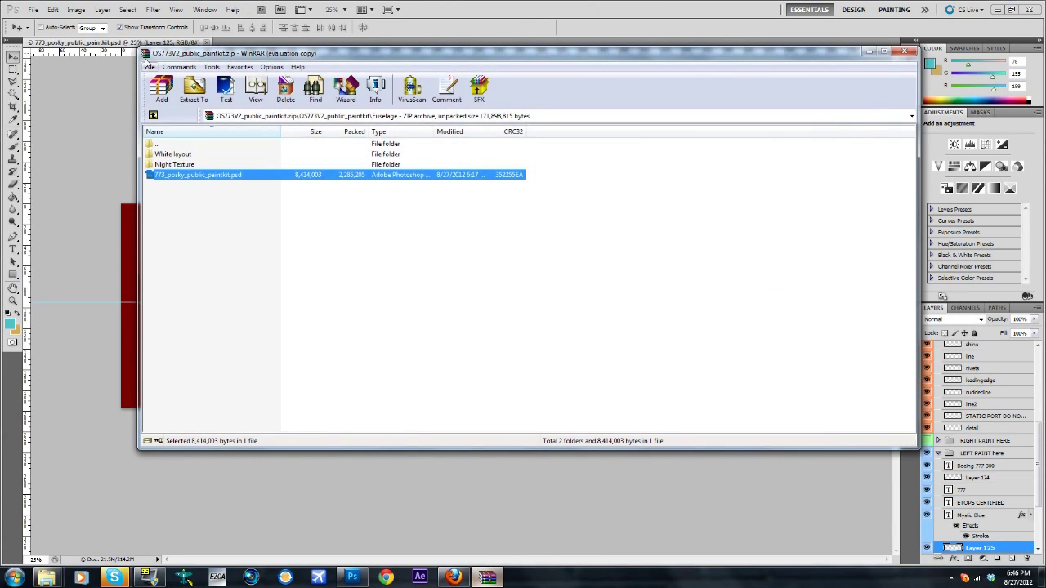
pyautogui.click(184, 157)
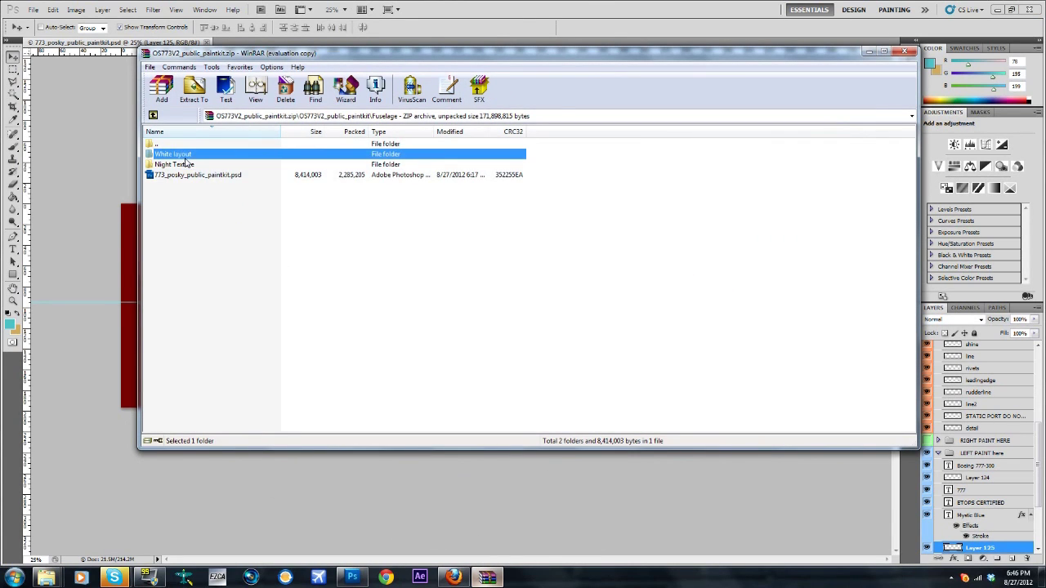
pyautogui.doubleClick(203, 155)
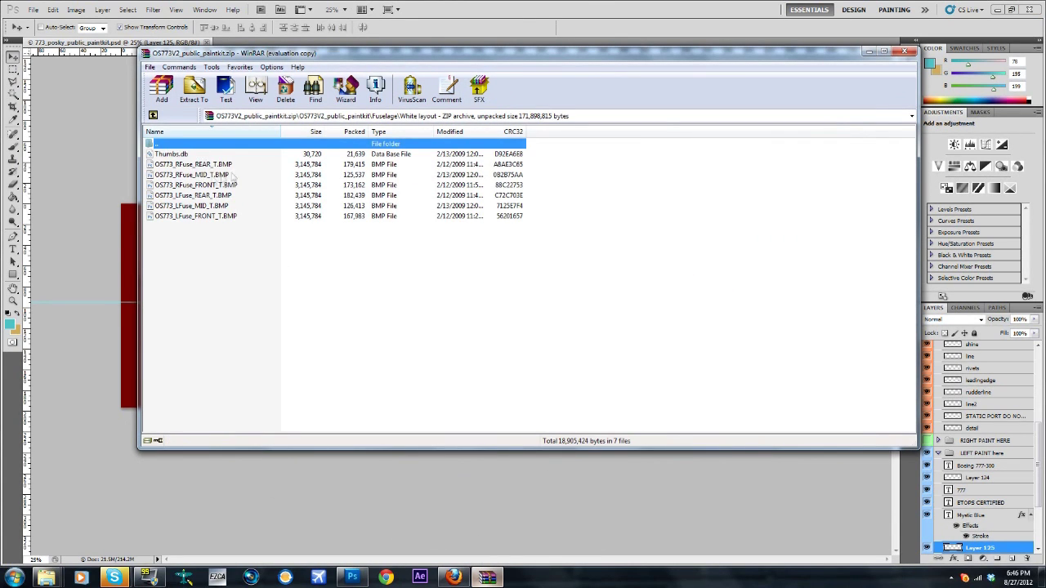
pyautogui.doubleClick(217, 218)
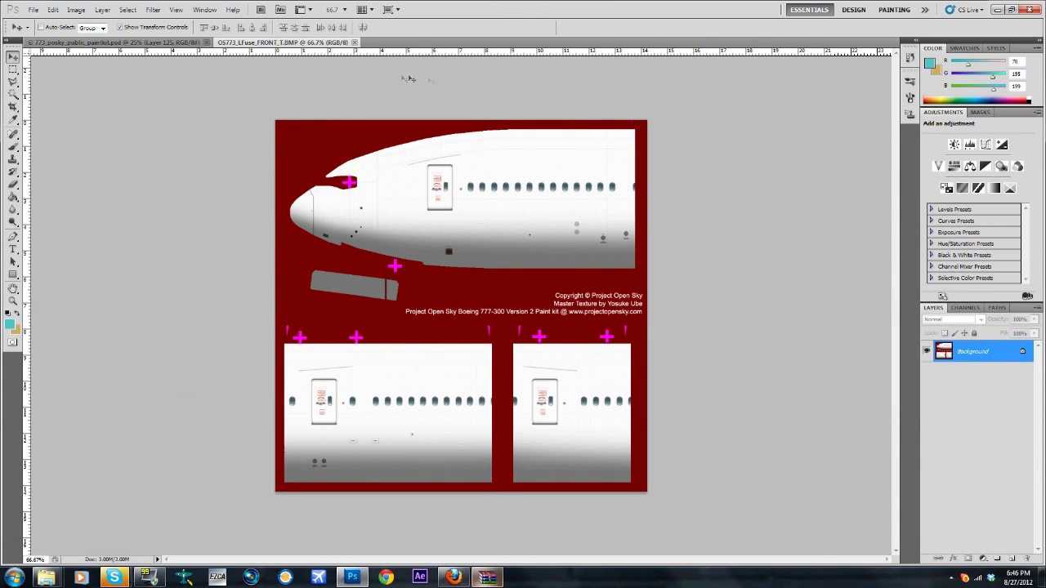
# Return to the 773_posky_public_paintkit.psd document and merge all its visible layers
pyautogui.click(137, 42)
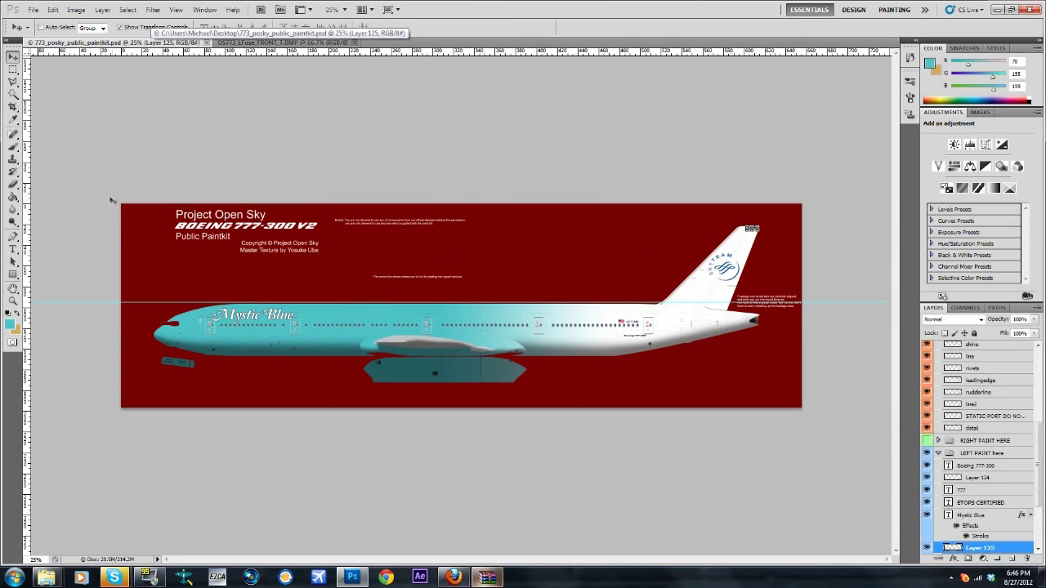
pyautogui.click(282, 42)
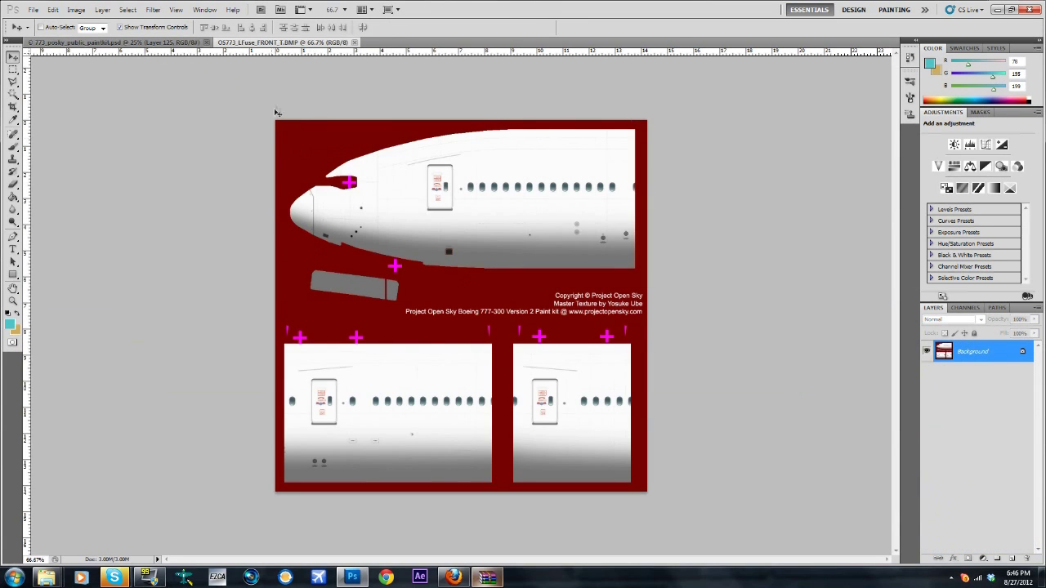
pyautogui.hotkey('ctrl', 'Tab')
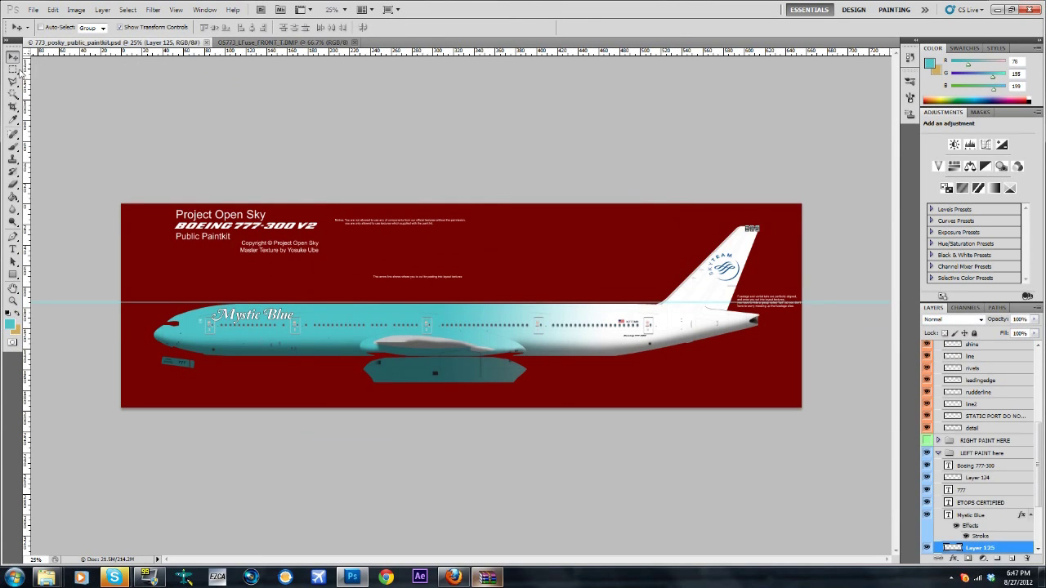
pyautogui.click(15, 70)
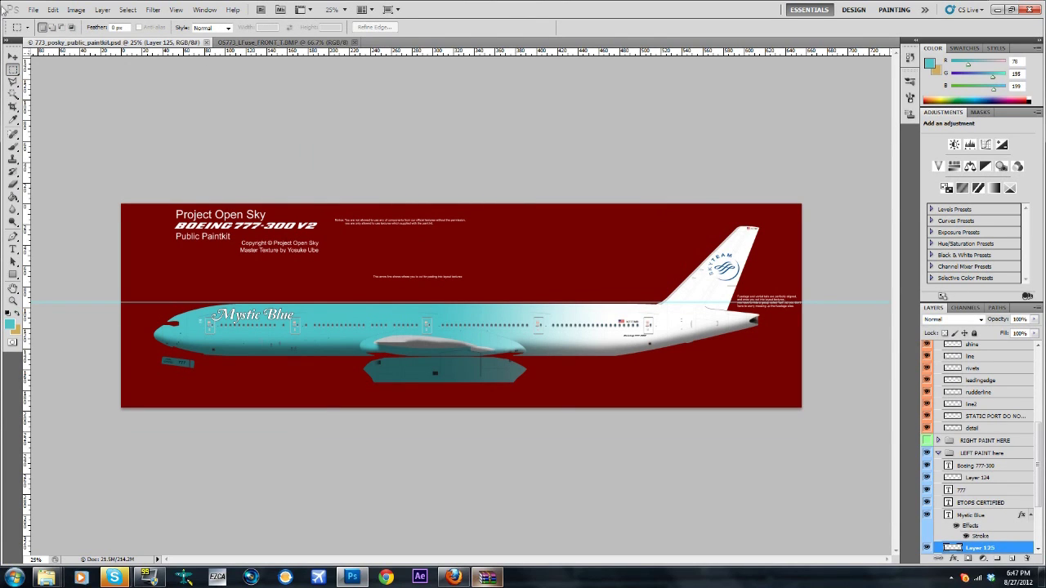
pyautogui.click(33, 11)
pyautogui.click(472, 187)
pyautogui.scroll(-3, 981, 507)
pyautogui.rightClick(969, 485)
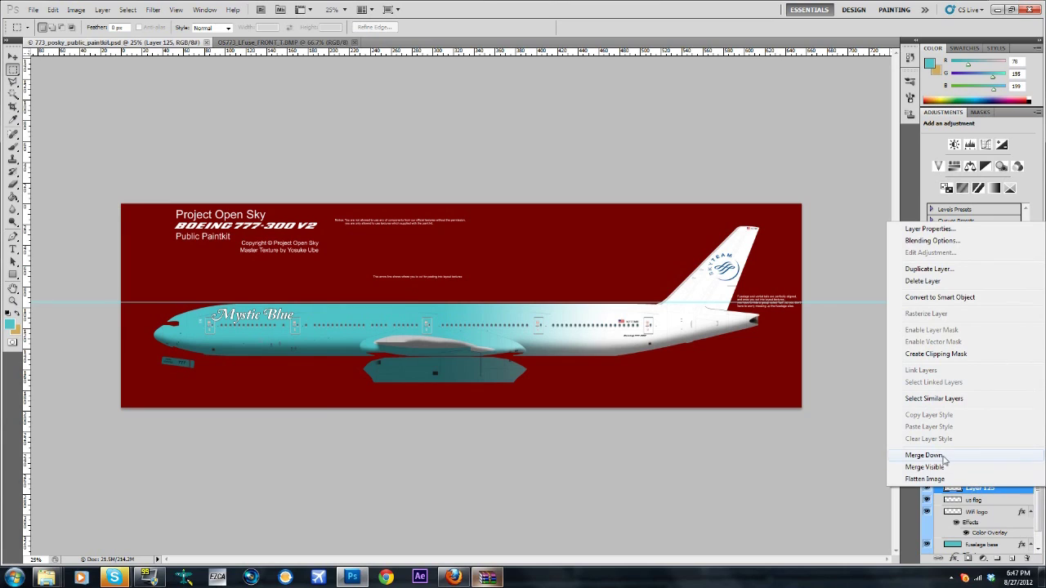
pyautogui.click(936, 468)
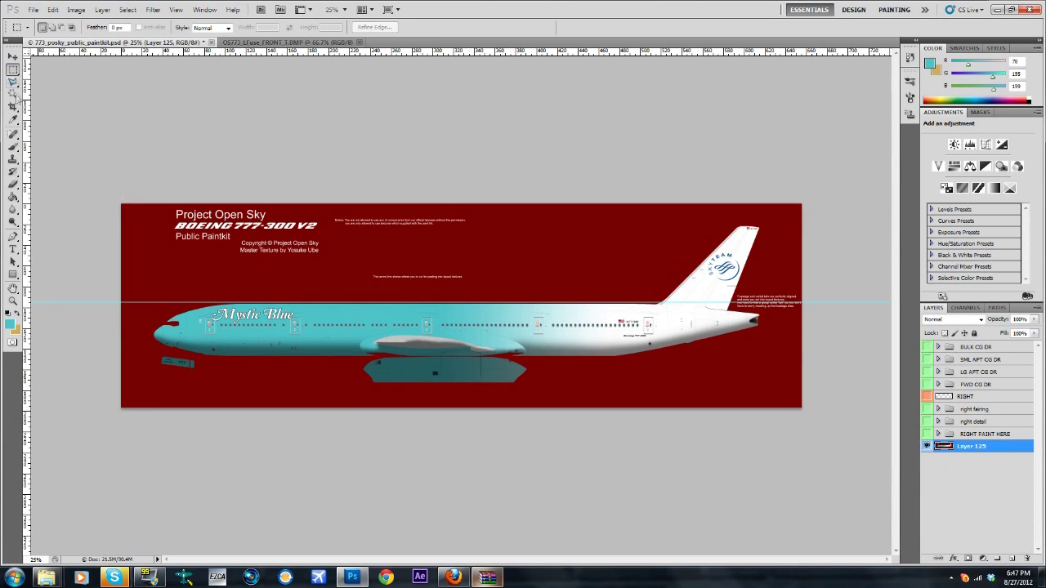
# Select the dark red background around the aircraft with the Magic Wand, delete it, and clear the selection
pyautogui.click(13, 93)
pyautogui.click(487, 255)
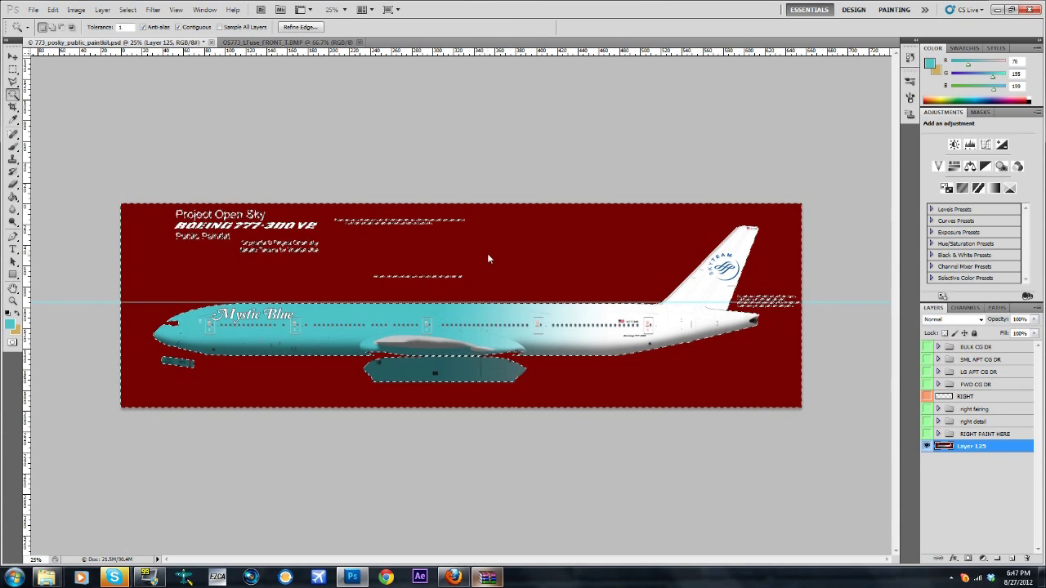
pyautogui.press('Delete')
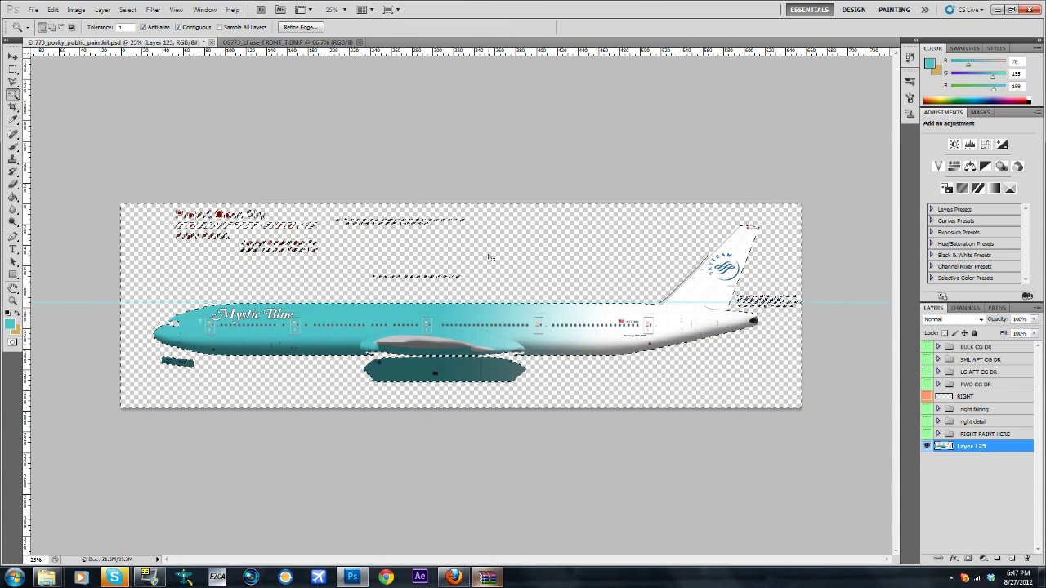
pyautogui.rightClick(489, 258)
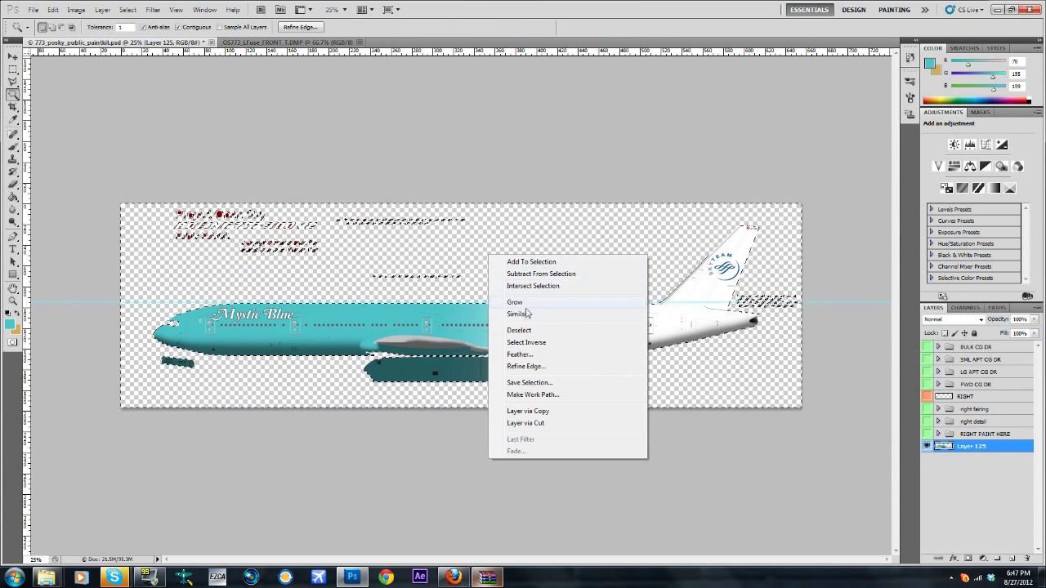
pyautogui.click(533, 332)
# Delete the leftover instruction text around the aircraft, including the text block beside the tail, using rectangular selections, and clear the selection
pyautogui.press('m')
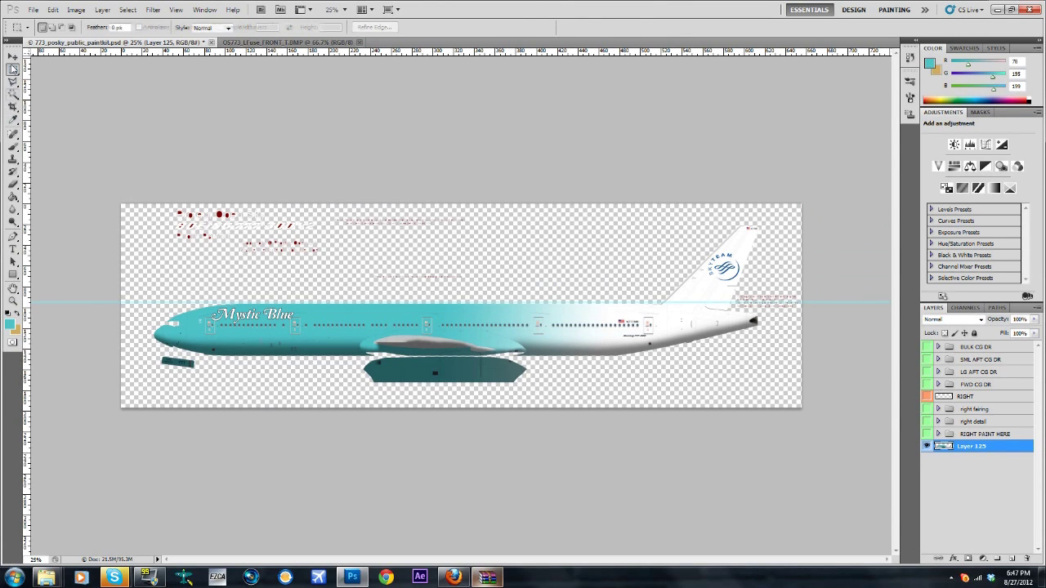
pyautogui.moveTo(448, 270); pyautogui.dragTo(539, 283)
pyautogui.press('Delete')
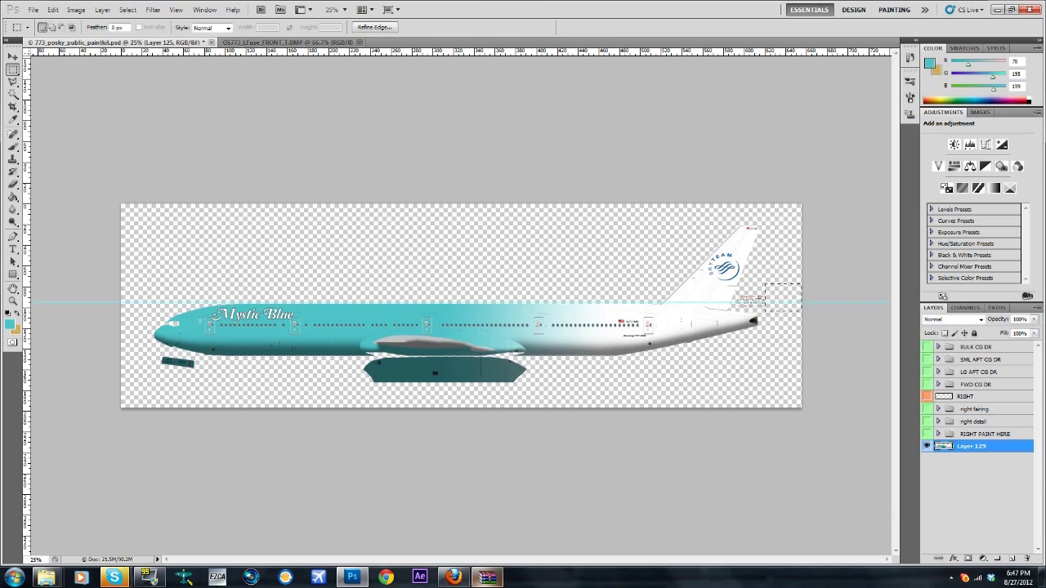
pyautogui.click(335, 9)
pyautogui.click(350, 63)
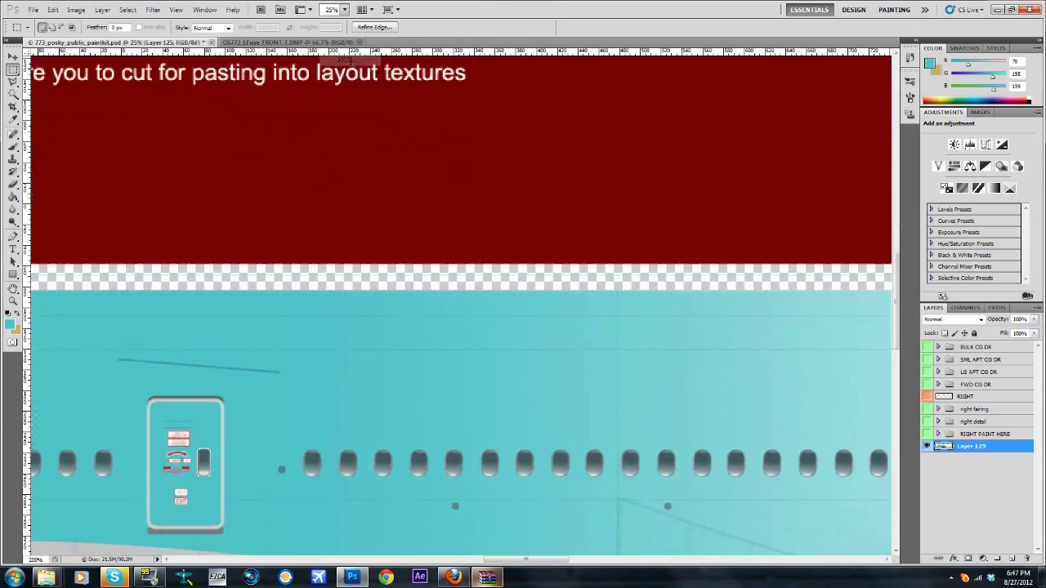
pyautogui.moveTo(560, 564); pyautogui.dragTo(785, 564)
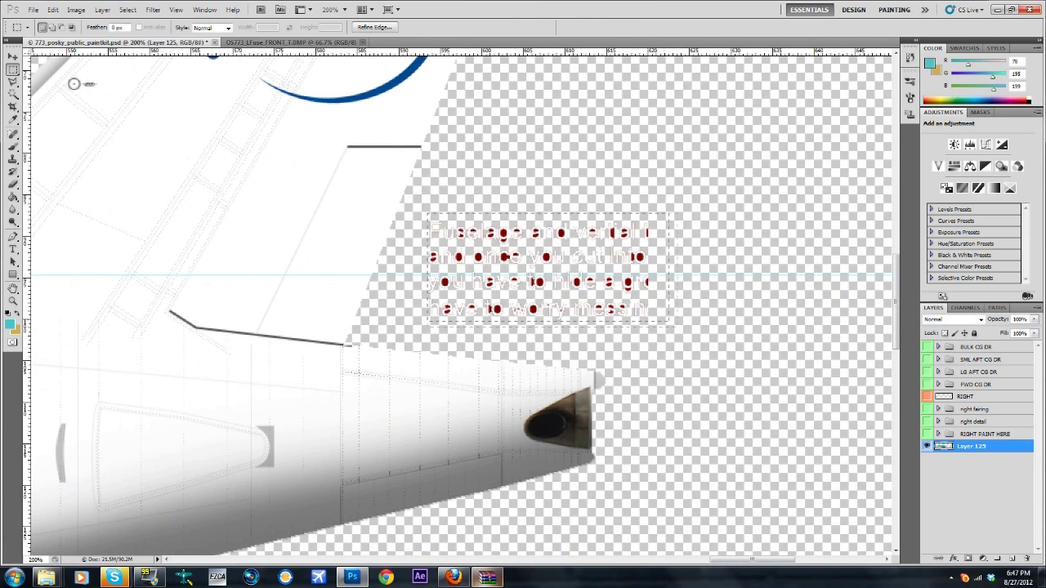
pyautogui.rightClick(612, 264)
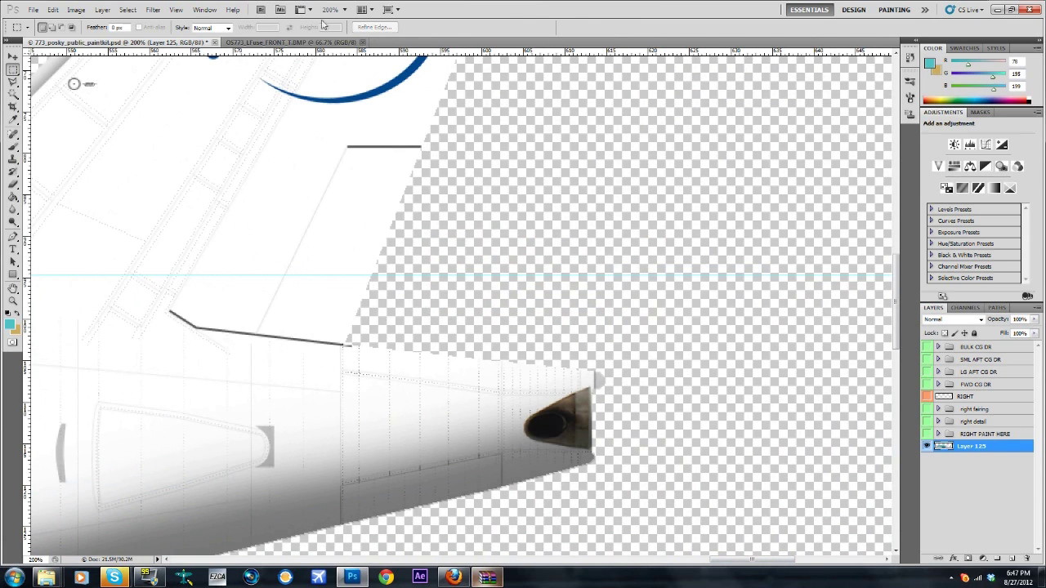
# Copy the entire cleaned aircraft artwork and paste it into the OS773_LFuse_FRONT_T.BMP document
pyautogui.click(344, 10)
pyautogui.click(344, 10)
pyautogui.click(344, 9)
pyautogui.click(343, 25)
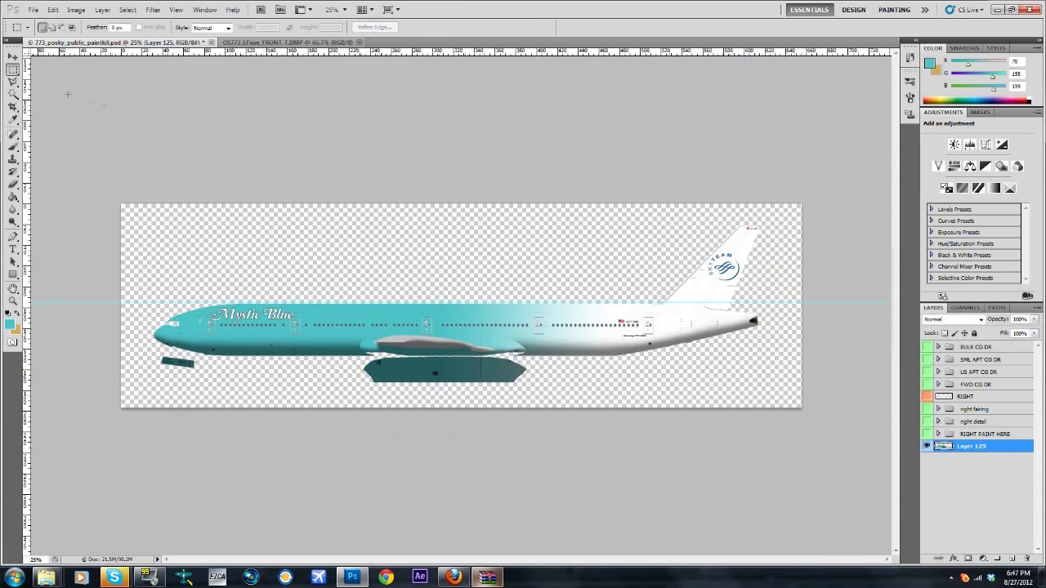
pyautogui.moveTo(114, 196); pyautogui.dragTo(841, 420)
pyautogui.hotkey('ctrl', 'c')
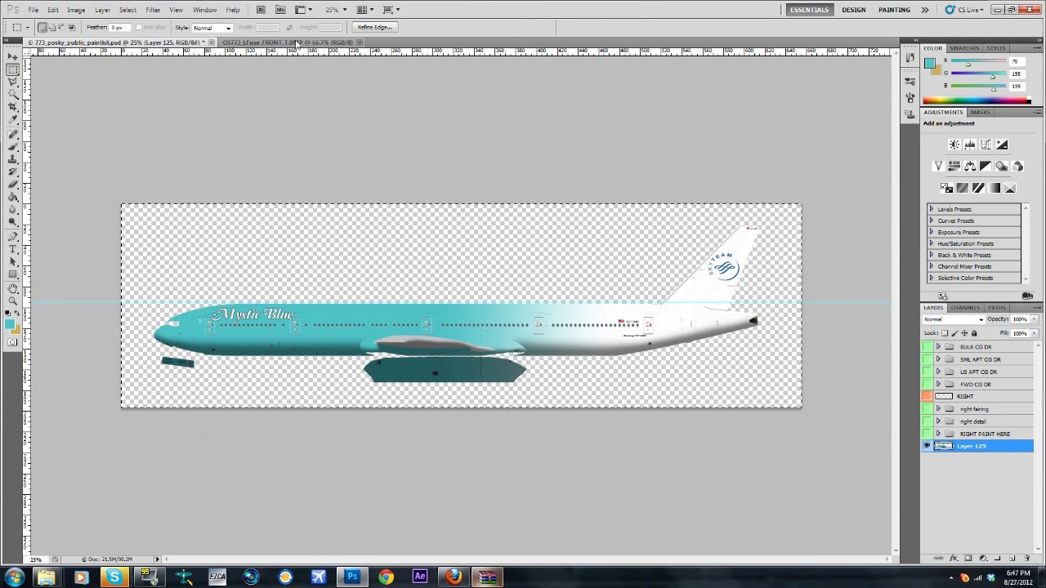
pyautogui.click(294, 42)
pyautogui.hotkey('ctrl', 'v')
# Move the pasted livery over the upper nose section, set its layer to Multiply, and align it with the template outlines
pyautogui.click(13, 55)
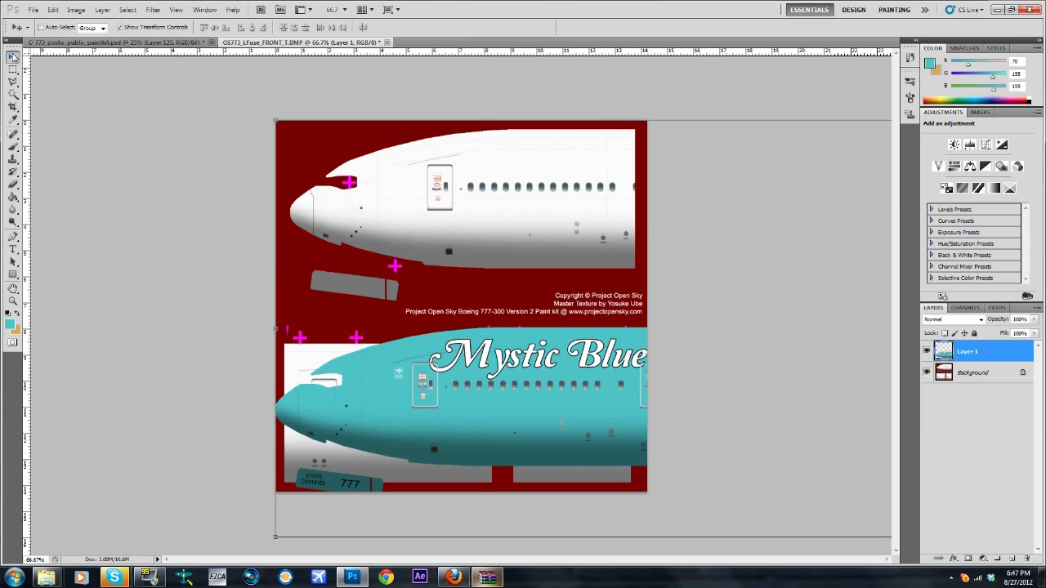
pyautogui.moveTo(387, 394); pyautogui.dragTo(402, 200)
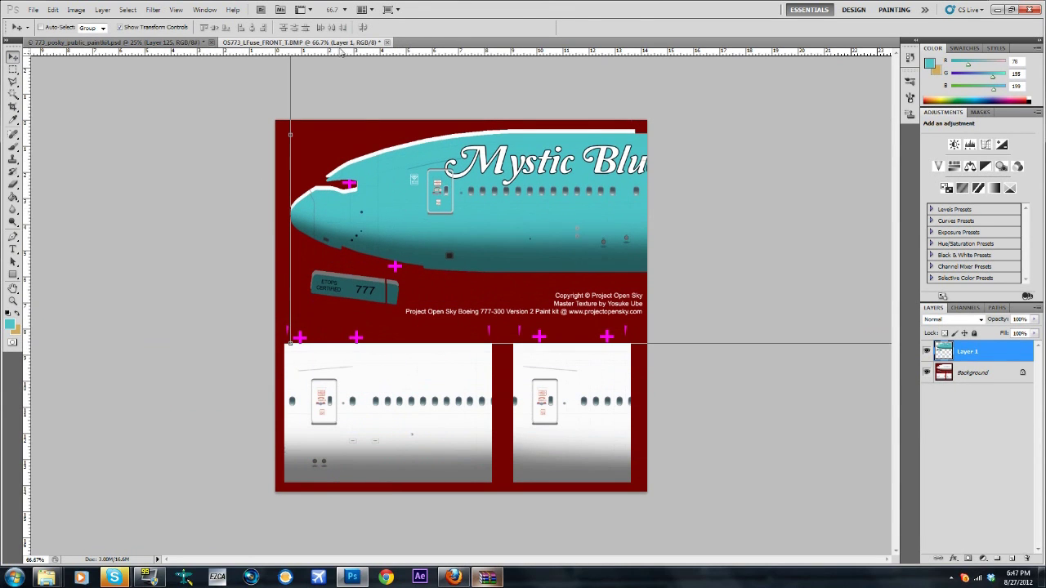
pyautogui.click(344, 9)
pyautogui.click(343, 60)
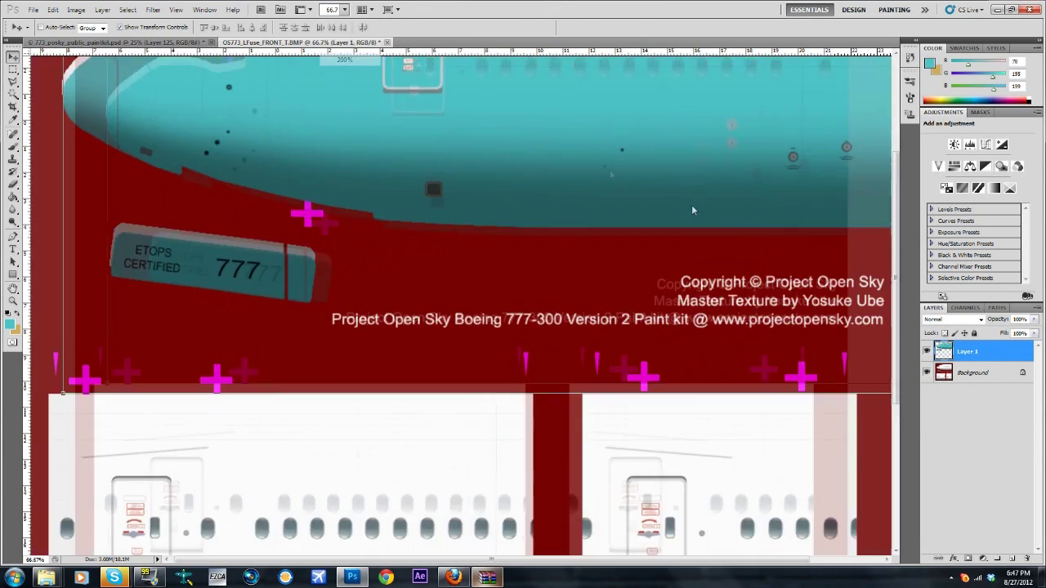
pyautogui.click(965, 320)
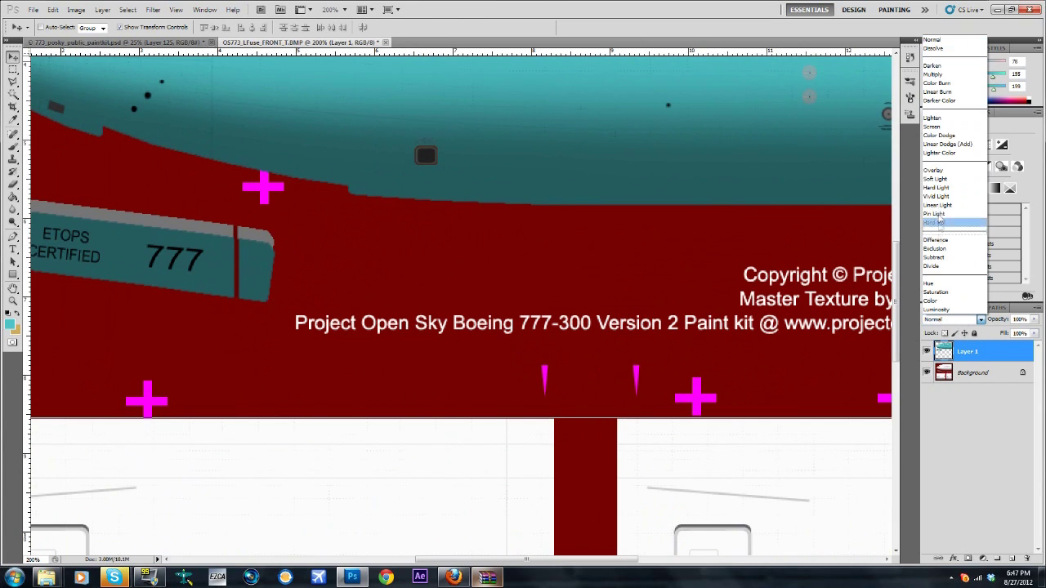
pyautogui.click(936, 72)
pyautogui.moveTo(239, 263); pyautogui.dragTo(239, 246)
# Delete the livery strip extending past the nose section's rear edge, clear the selection, and set the layer's blend mode to Normal
pyautogui.click(344, 9)
pyautogui.click(343, 35)
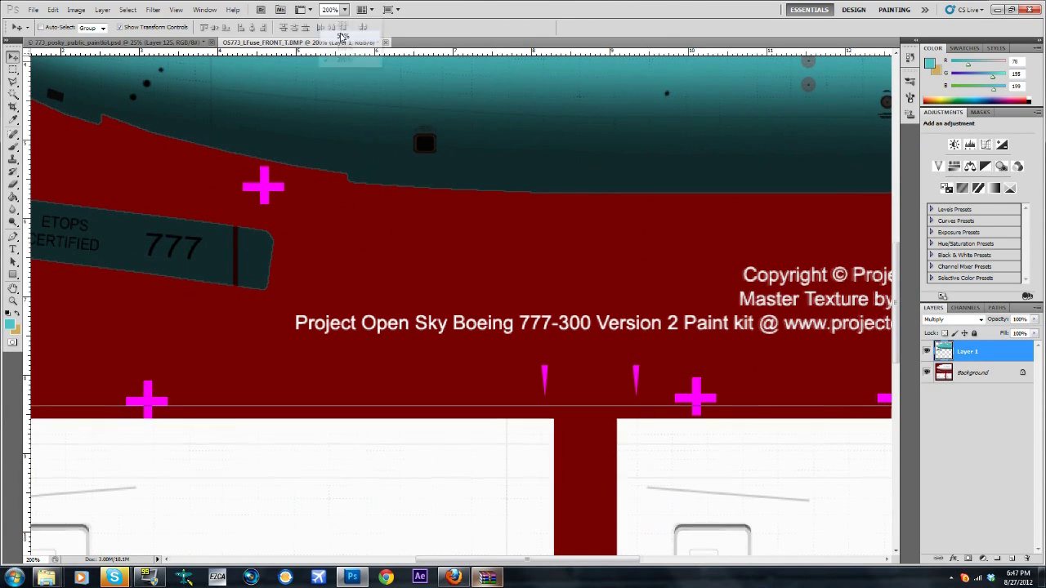
pyautogui.click(13, 71)
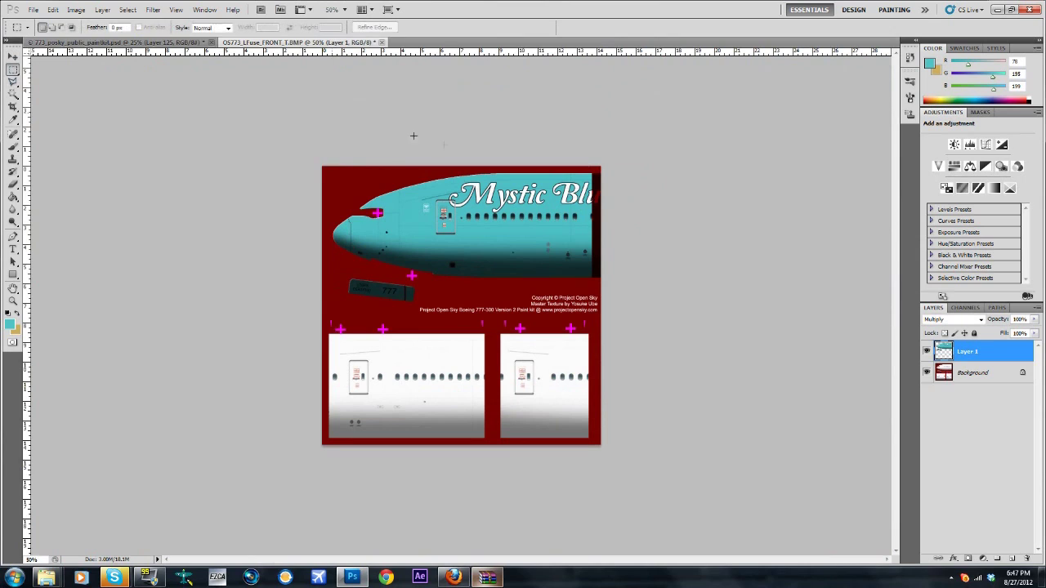
pyautogui.moveTo(601, 167); pyautogui.dragTo(592, 295)
pyautogui.press('Delete')
pyautogui.rightClick(599, 183)
pyautogui.click(621, 187)
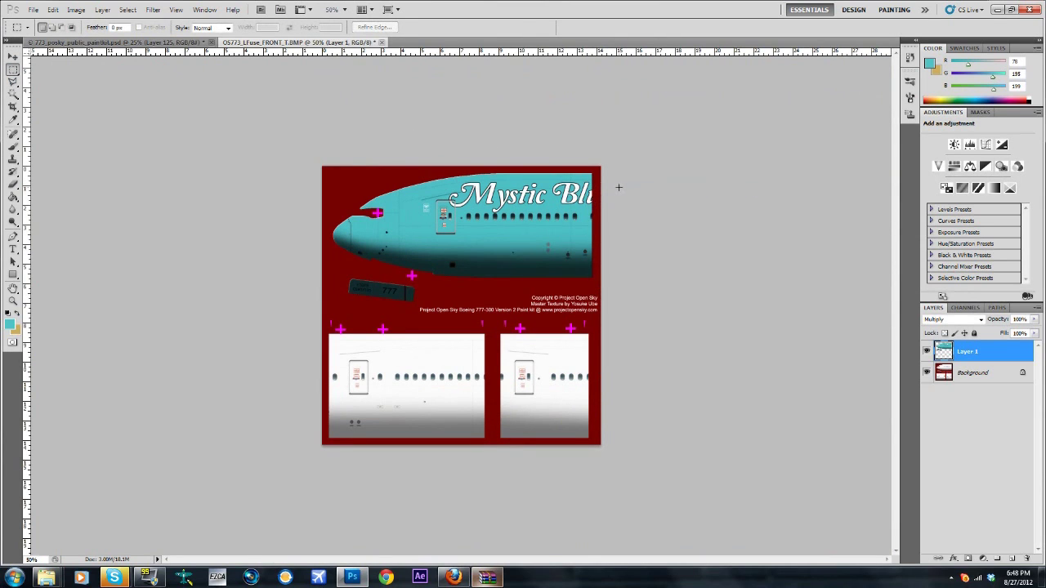
pyautogui.click(953, 319)
pyautogui.click(939, 40)
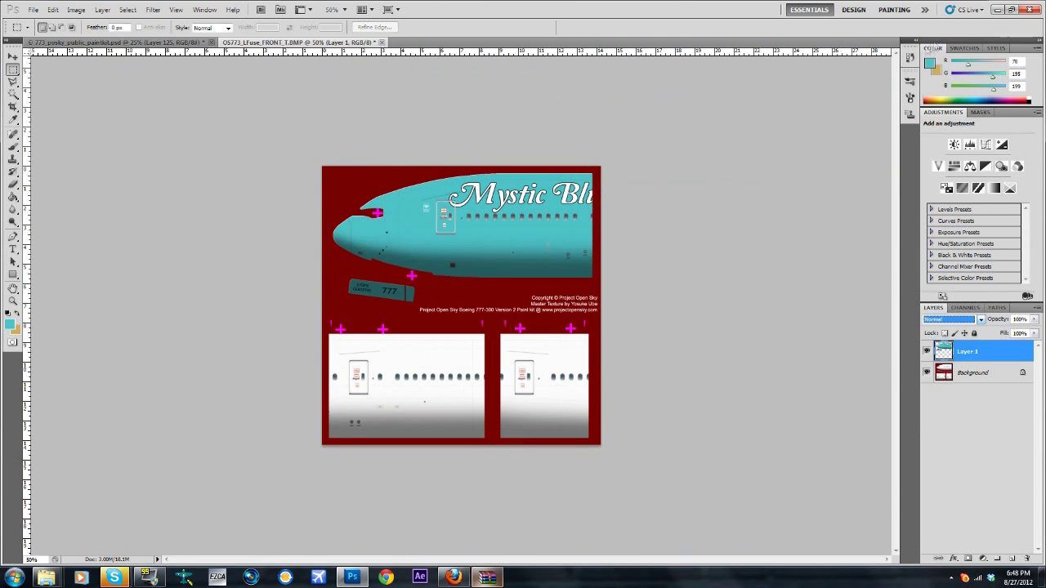
# Paste another copy of the livery, move it over the lower fuselage sections, and set its layer to Multiply
pyautogui.hotkey('ctrl', 'v')
pyautogui.press('v')
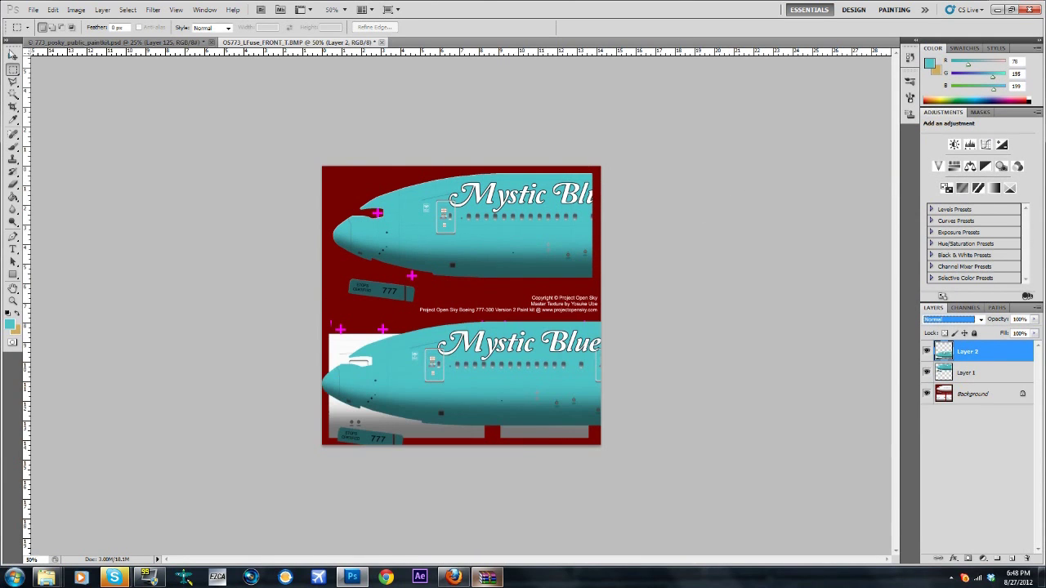
pyautogui.moveTo(515, 360); pyautogui.dragTo(270, 332)
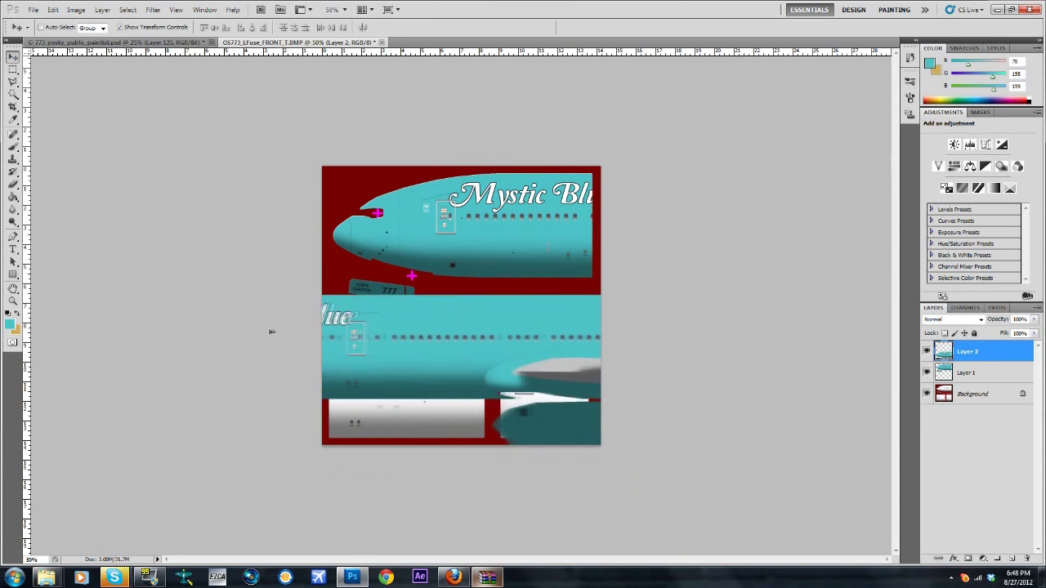
pyautogui.moveTo(503, 335); pyautogui.dragTo(395, 389)
pyautogui.click(952, 319)
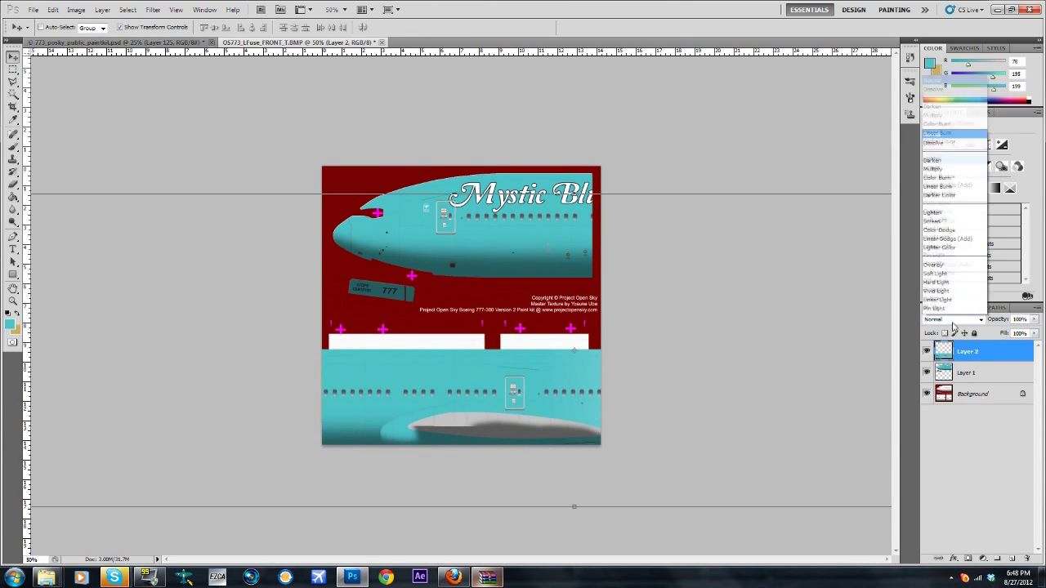
pyautogui.click(946, 82)
# Align the second livery copy's door and windows with the template in the lower-left fuselage section, checking at 400% zoom
pyautogui.moveTo(429, 380); pyautogui.dragTo(434, 360)
pyautogui.click(344, 9)
pyautogui.click(337, 63)
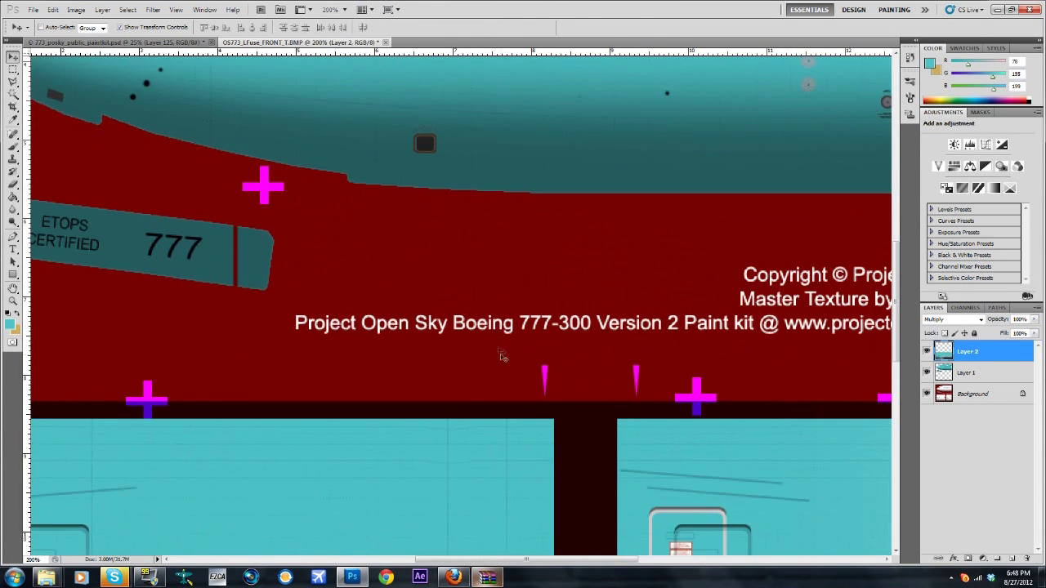
pyautogui.scroll(-1, 496, 355)
pyautogui.moveTo(899, 342); pyautogui.dragTo(899, 423)
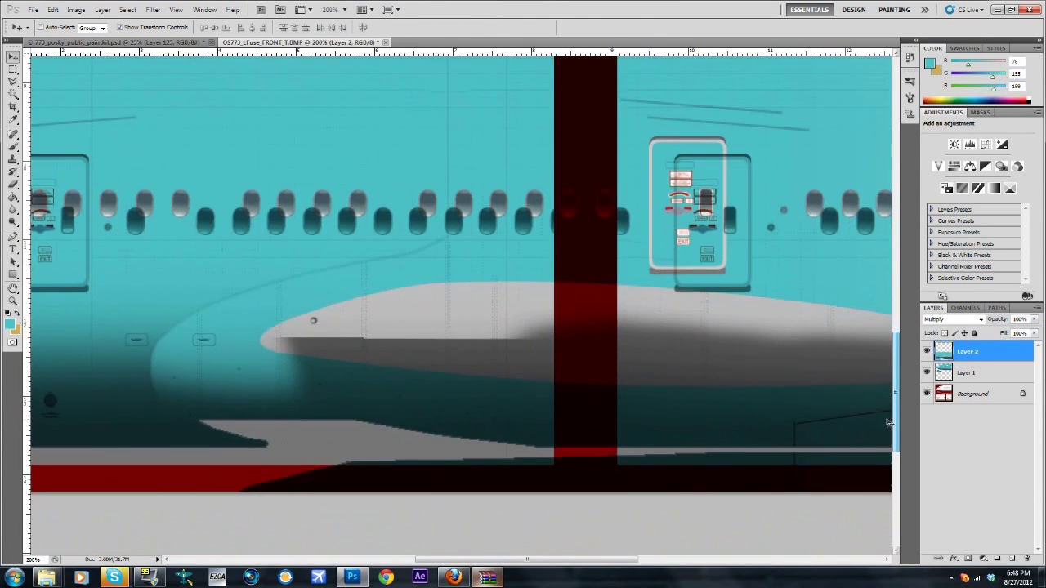
pyautogui.moveTo(573, 562); pyautogui.dragTo(479, 562)
pyautogui.scroll(1, 442, 425)
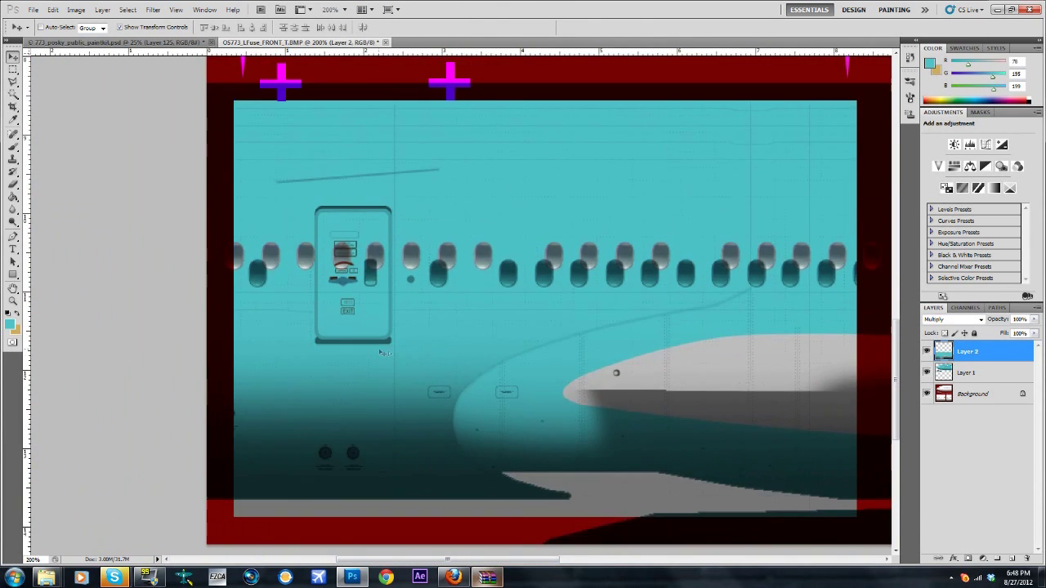
pyautogui.moveTo(413, 356); pyautogui.dragTo(704, 362)
pyautogui.moveTo(314, 312); pyautogui.dragTo(409, 312)
pyautogui.scroll(1, 409, 312)
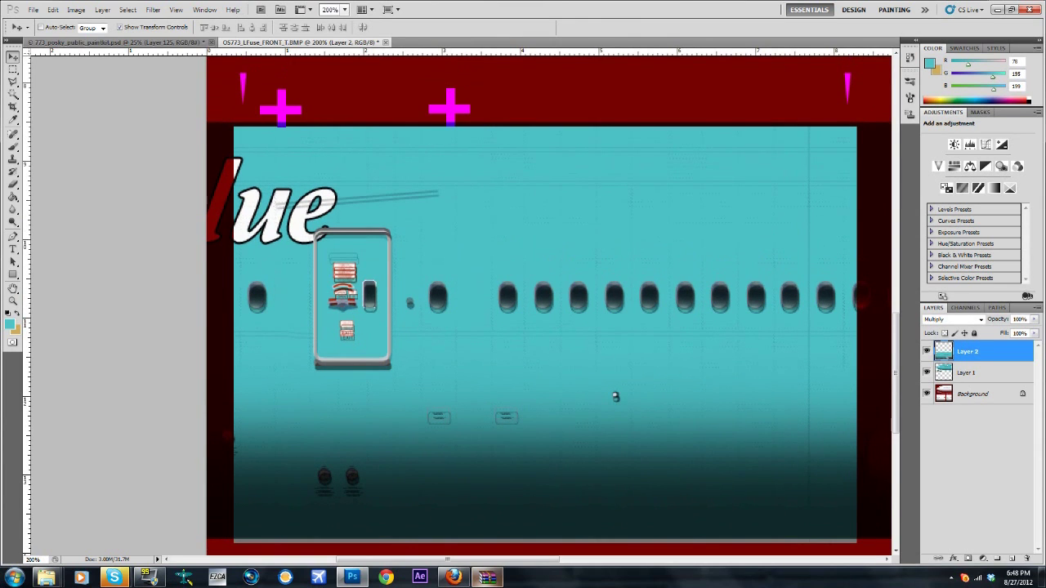
pyautogui.click(345, 9)
pyautogui.click(331, 9)
pyautogui.write('400')
pyautogui.press('Return')
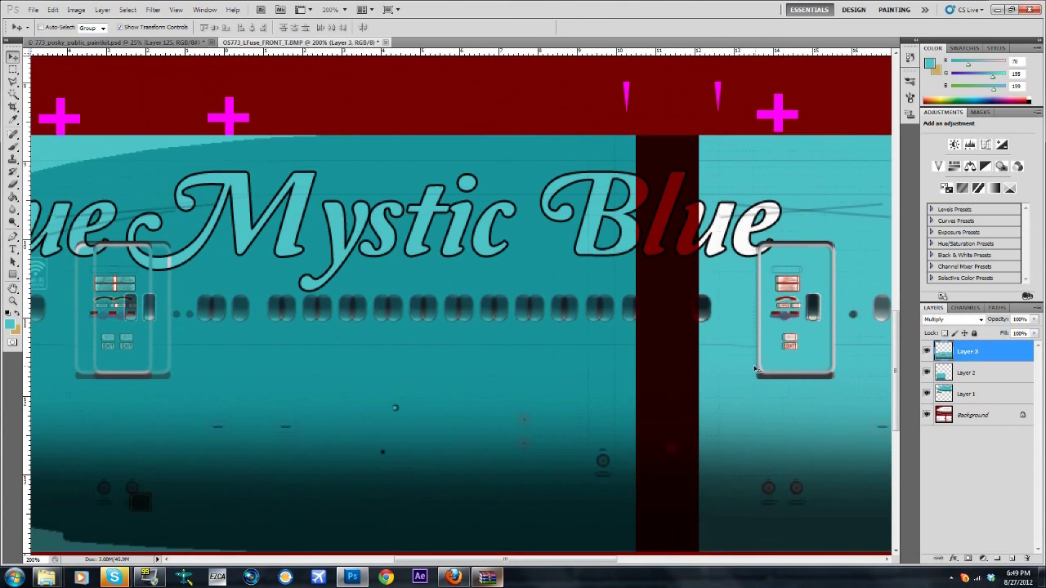
# Shift the third livery copy slightly left until its door matches the template door in the lower-right fuselage section
pyautogui.moveTo(756, 369); pyautogui.dragTo(753, 369)
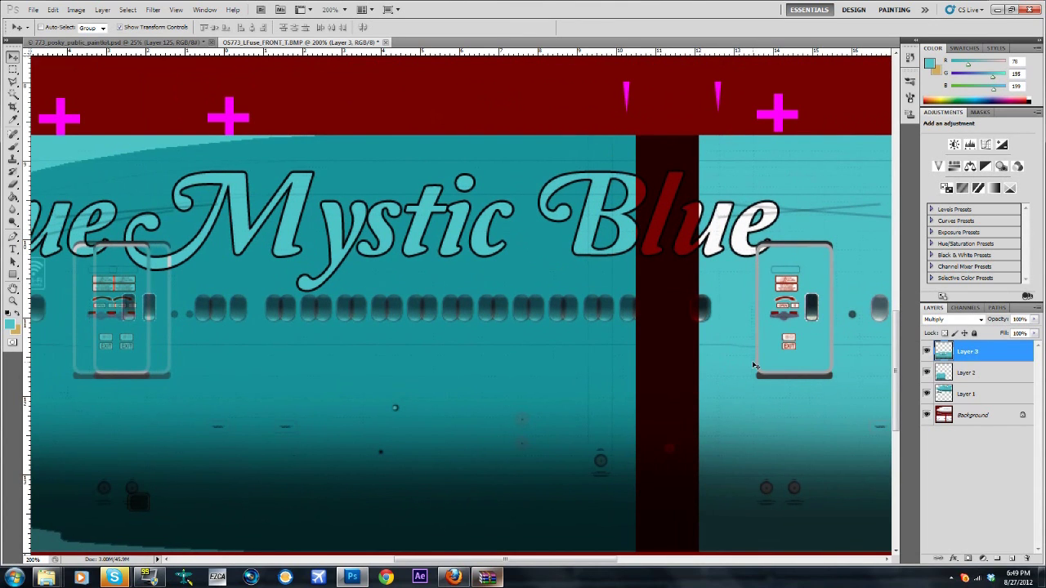
pyautogui.hscroll(5, 640, 544)
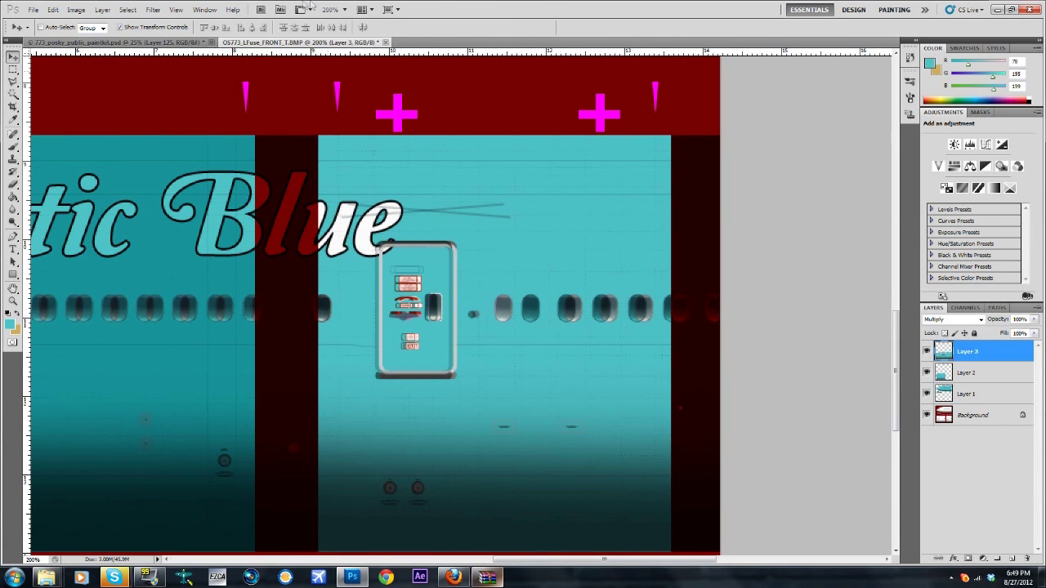
pyautogui.hotkey('ctrl', '+')
pyautogui.hotkey('ctrl', '+')
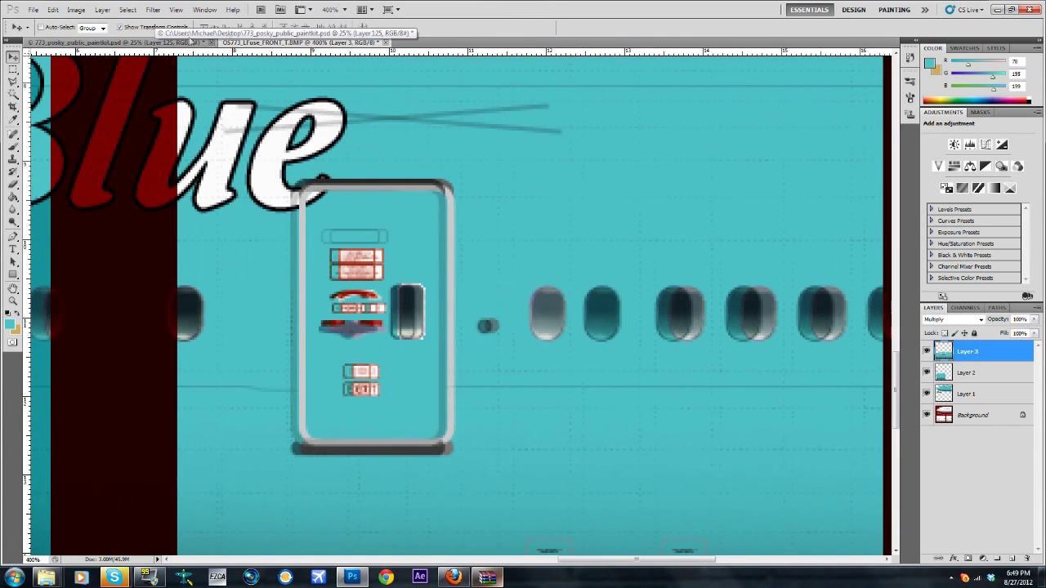
pyautogui.moveTo(475, 336)
pyautogui.mouseDown()
pyautogui.moveTo(465, 342)
pyautogui.moveTo(474, 341)
pyautogui.mouseUp()
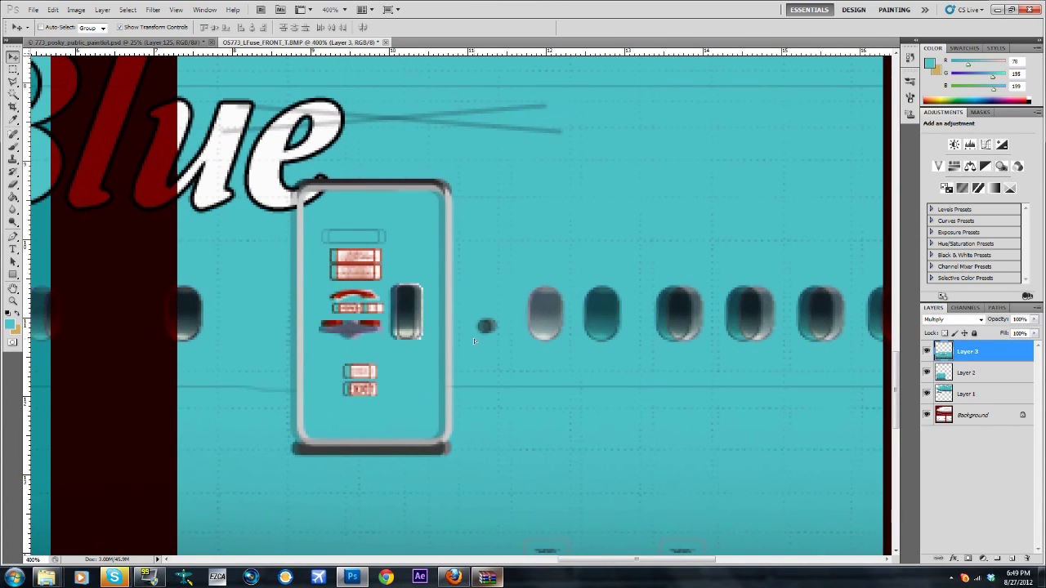
pyautogui.click(928, 352)
pyautogui.click(927, 352)
pyautogui.moveTo(424, 317); pyautogui.dragTo(418, 317)
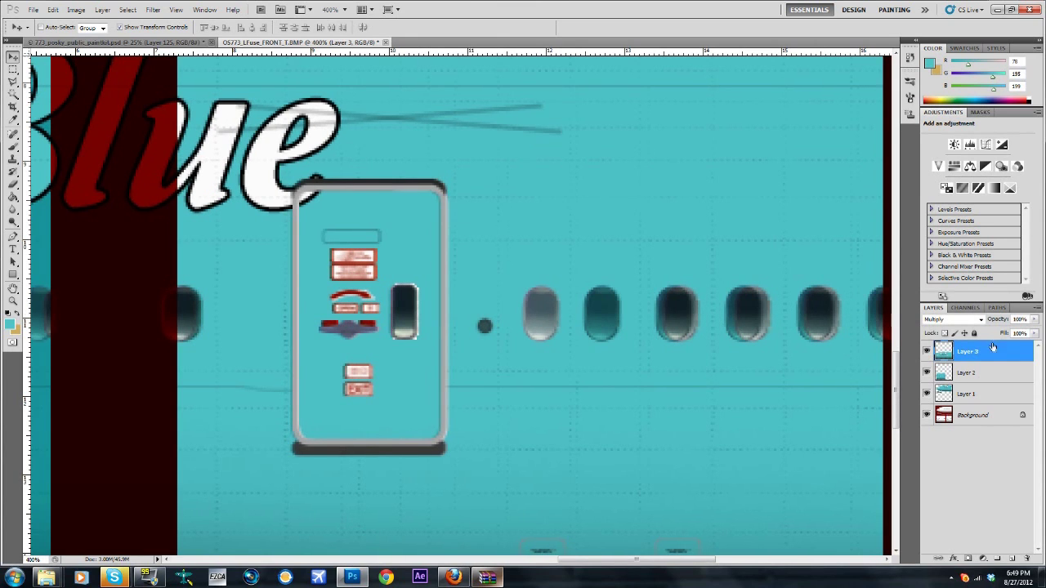
# Try a slightly further left position for the third livery copy against the template door, and move it back
pyautogui.doubleClick(933, 357)
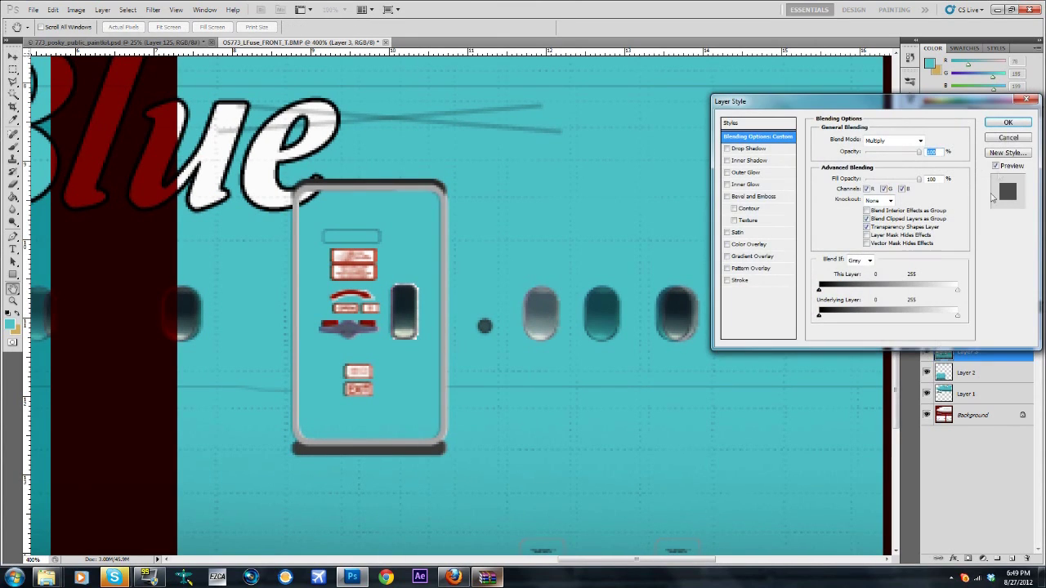
pyautogui.click(1008, 134)
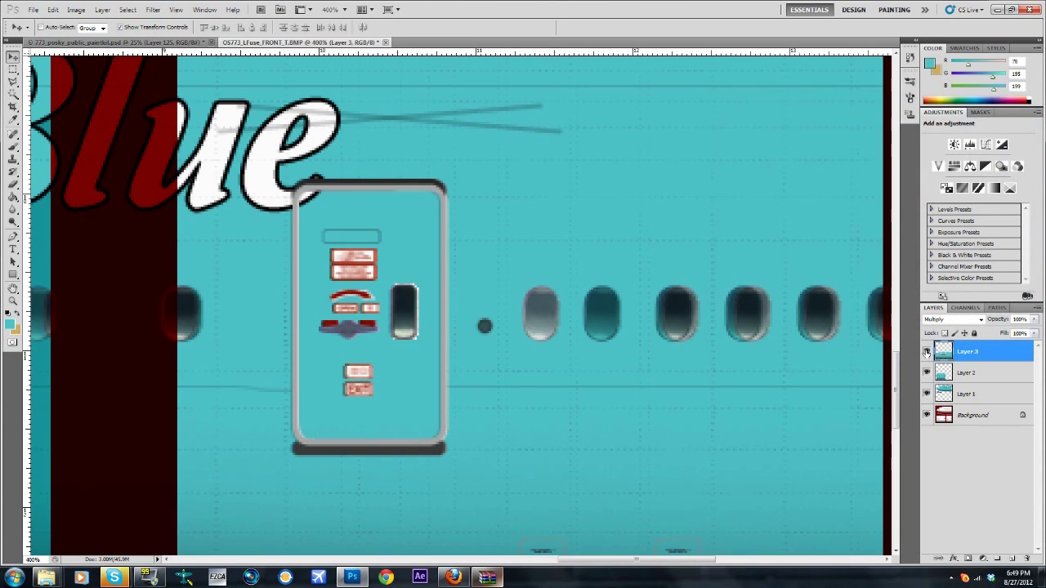
pyautogui.click(927, 351)
pyautogui.click(927, 352)
pyautogui.moveTo(489, 345); pyautogui.dragTo(453, 338)
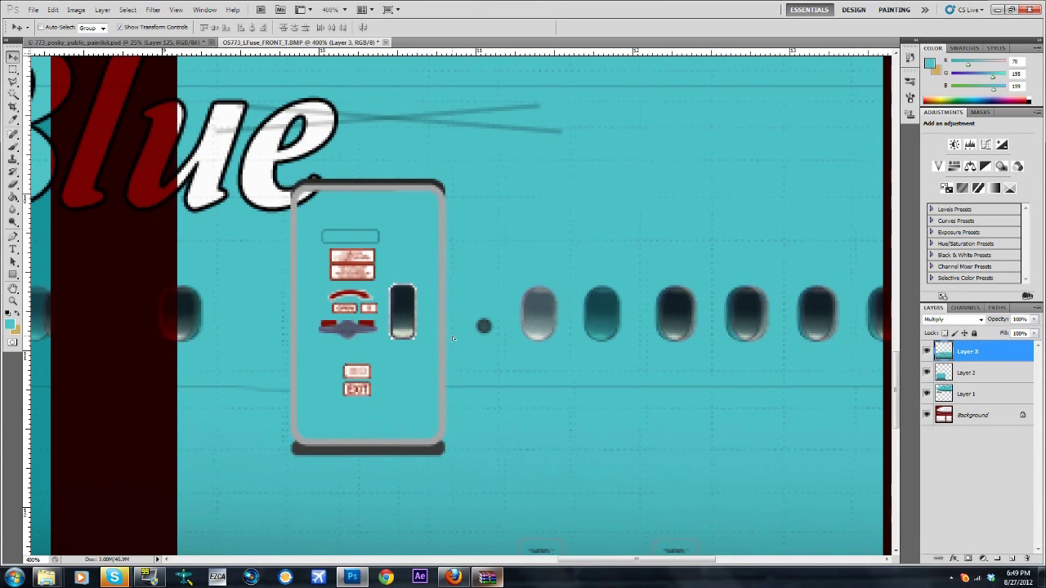
pyautogui.press('Right')
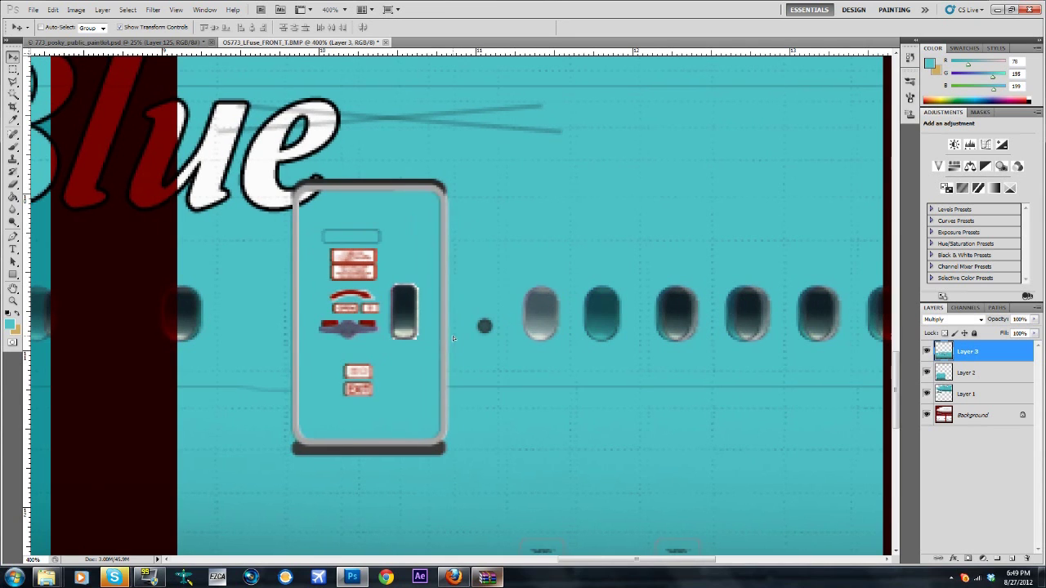
# Compare the third livery copy's door and windows with the template by toggling the layer's visibility, and view the whole texture
pyautogui.click(926, 350)
pyautogui.click(926, 351)
pyautogui.click(927, 351)
pyautogui.click(927, 350)
pyautogui.click(927, 351)
pyautogui.click(927, 350)
pyautogui.click(927, 351)
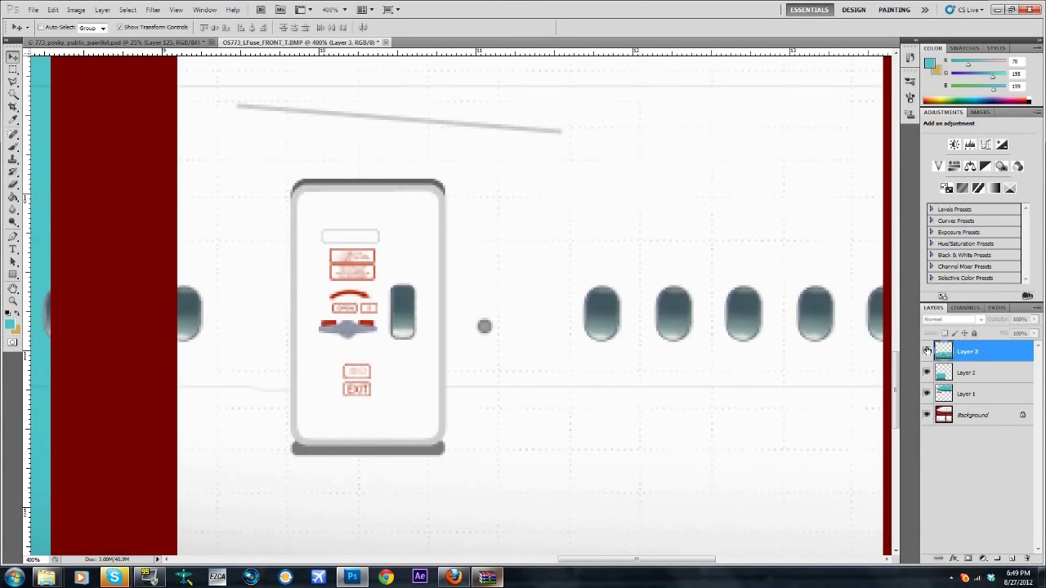
pyautogui.click(926, 351)
pyautogui.click(927, 350)
pyautogui.click(926, 350)
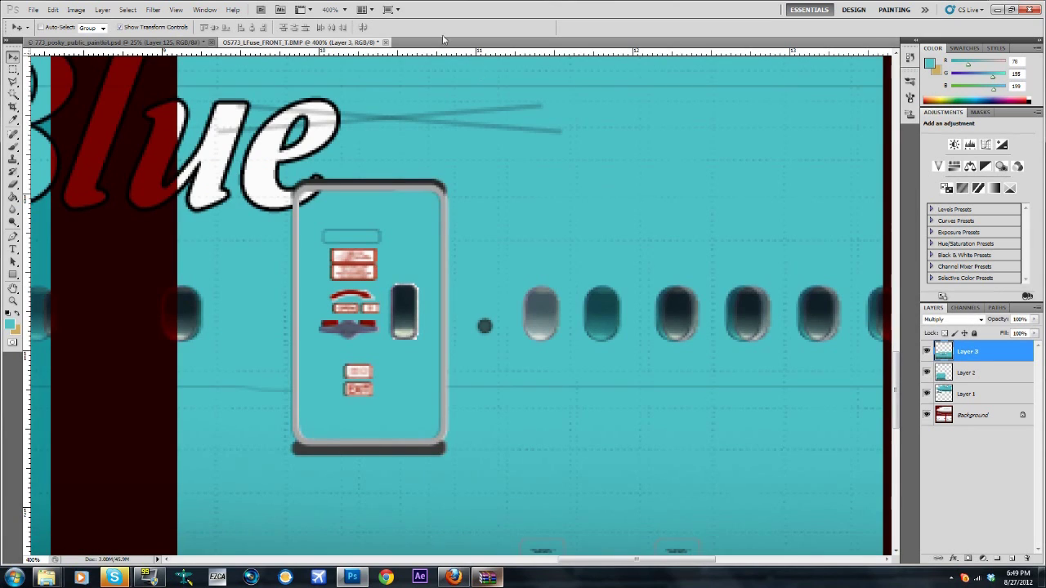
pyautogui.click(344, 10)
pyautogui.click(346, 36)
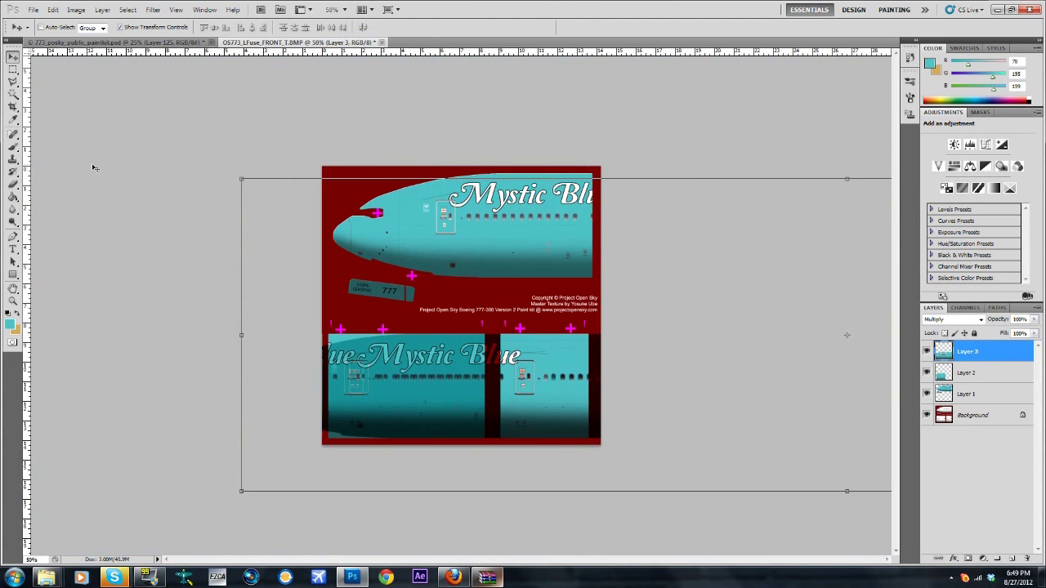
# Delete the parts of the third livery copy that extend beyond both sides of the lower-right fuselage section, and clear the selection
pyautogui.click(12, 69)
pyautogui.moveTo(323, 167); pyautogui.dragTo(493, 445)
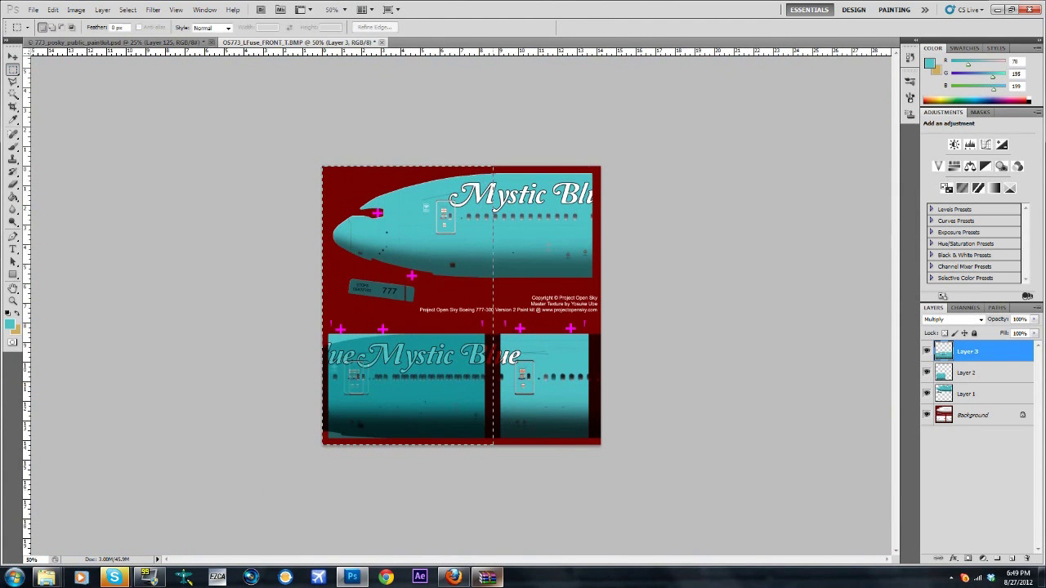
pyautogui.press('Delete')
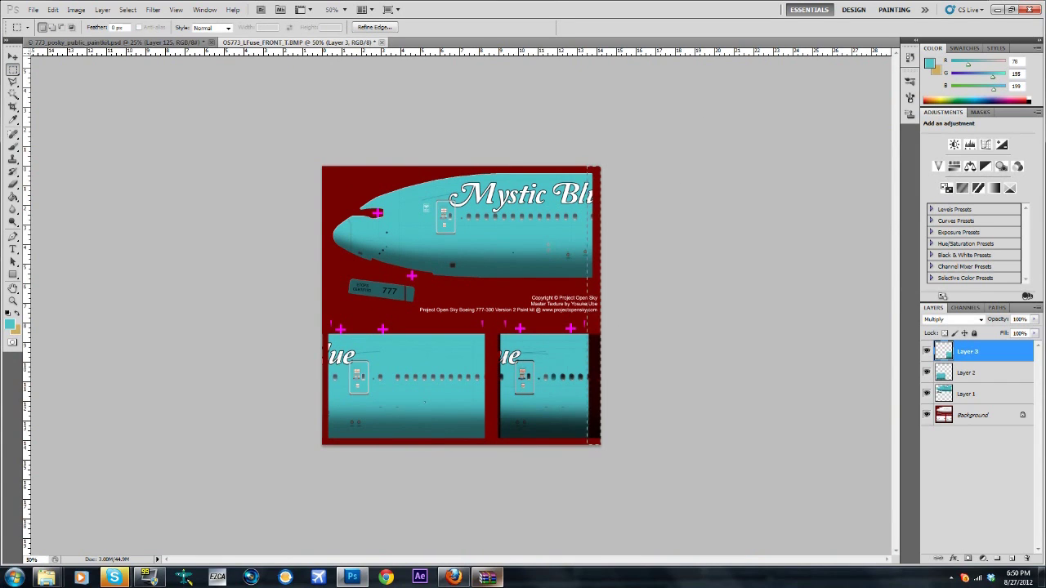
pyautogui.rightClick(603, 277)
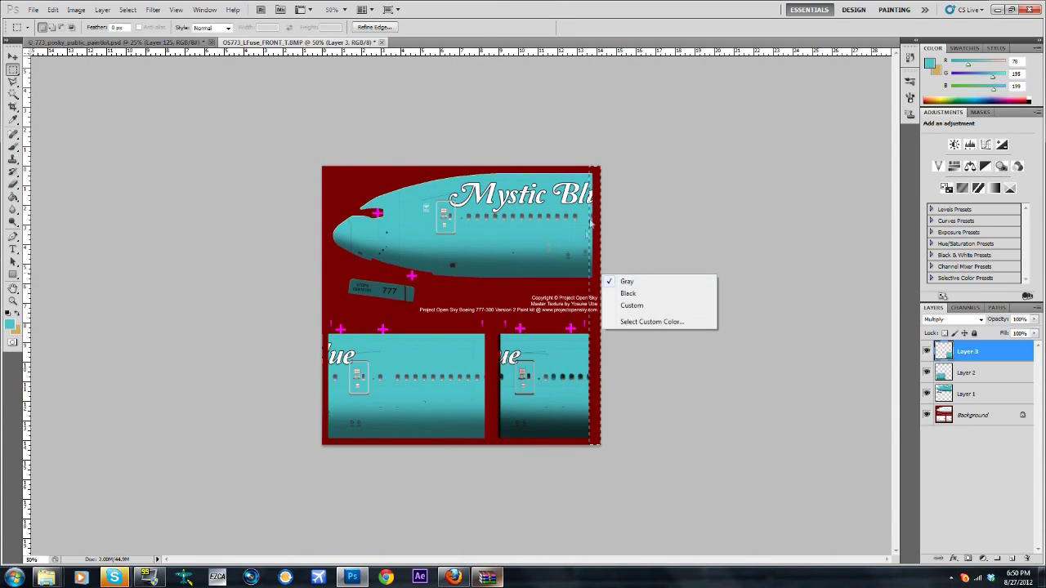
pyautogui.rightClick(593, 188)
pyautogui.click(613, 195)
pyautogui.moveTo(455, 166); pyautogui.dragTo(500, 446)
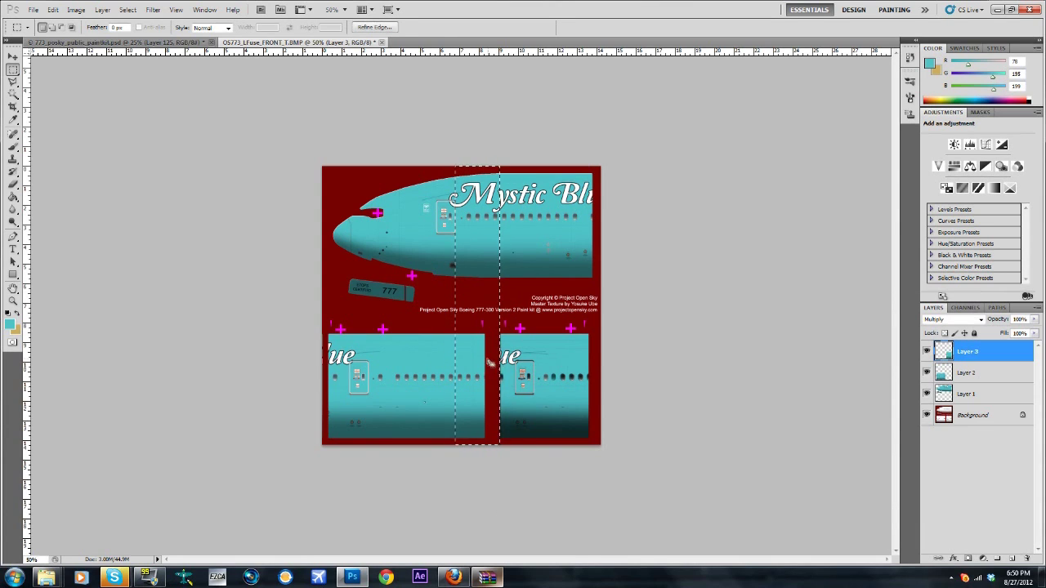
pyautogui.rightClick(488, 364)
pyautogui.click(515, 367)
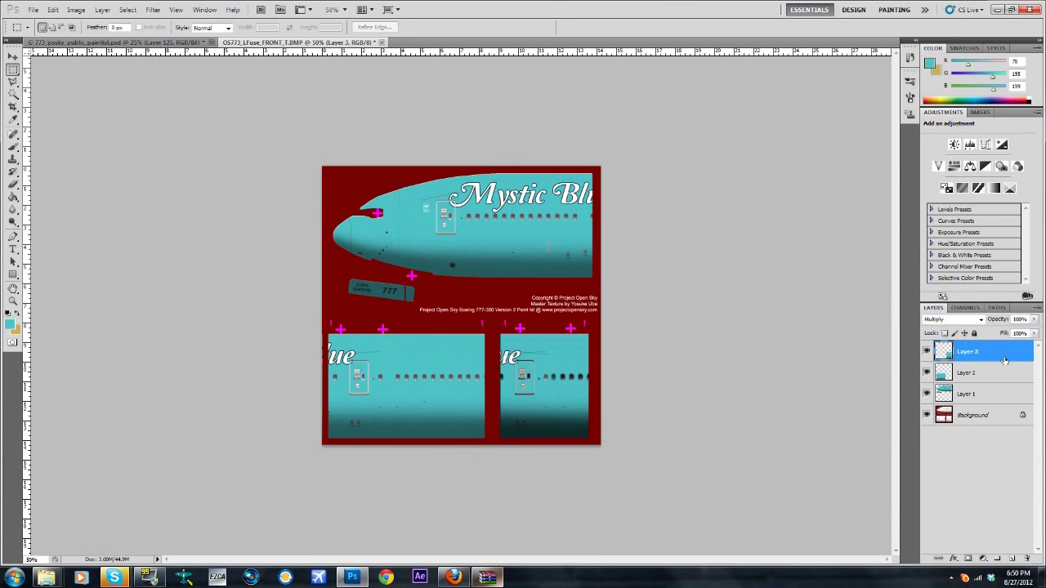
# Set the blending mode of the third livery copy's layer, Layer 3, to Normal
pyautogui.click(980, 320)
pyautogui.click(933, 39)
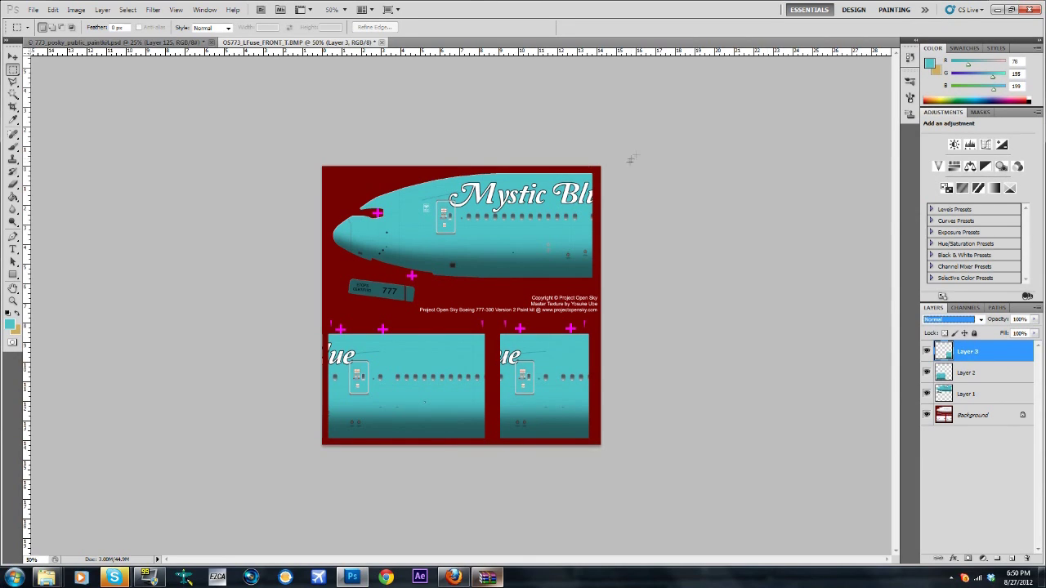
pyautogui.click(971, 369)
pyautogui.click(978, 396)
pyautogui.click(981, 357)
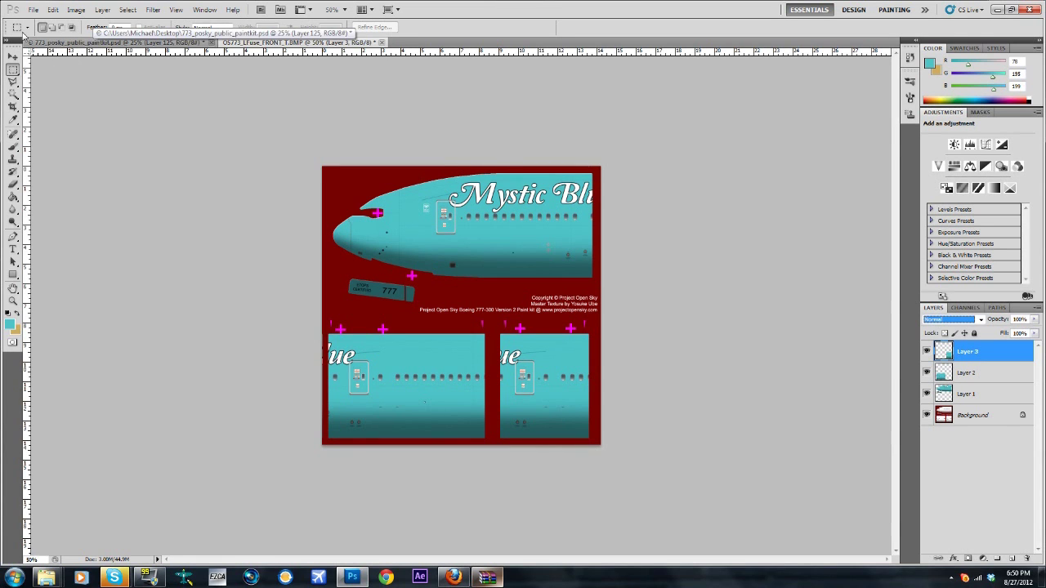
# Save the texture to the Desktop as OS773_LFuse_FRONT_T in BMP format with Windows file format and 24 Bit depth
pyautogui.click(33, 9)
pyautogui.click(66, 176)
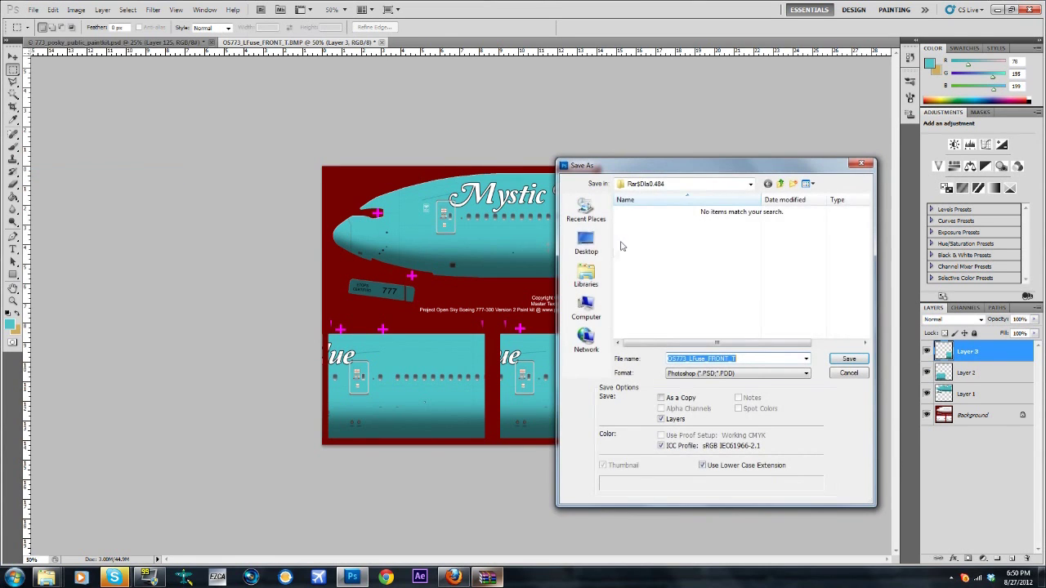
pyautogui.click(586, 243)
pyautogui.click(750, 376)
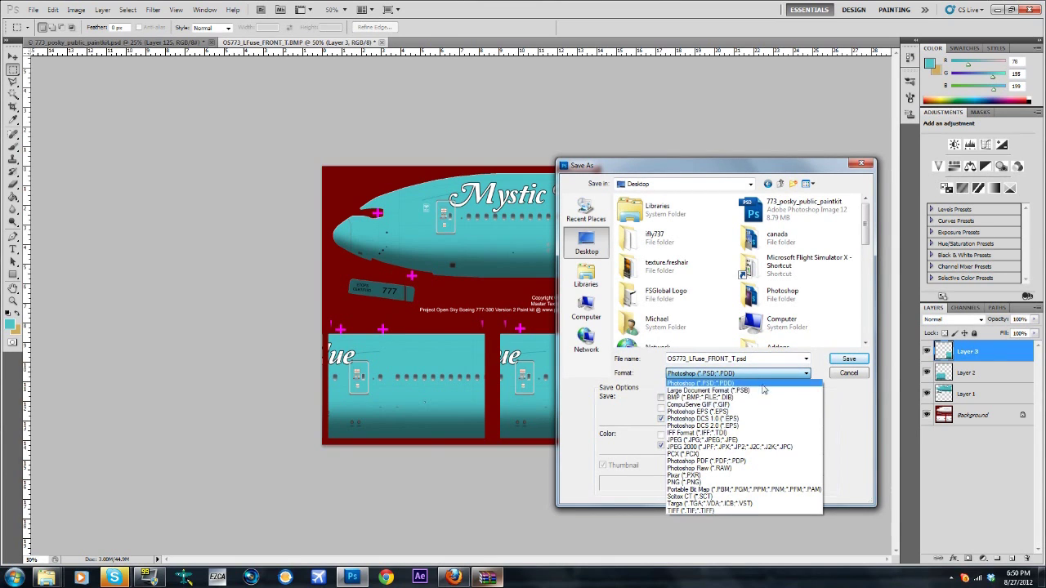
pyautogui.click(701, 398)
pyautogui.click(849, 363)
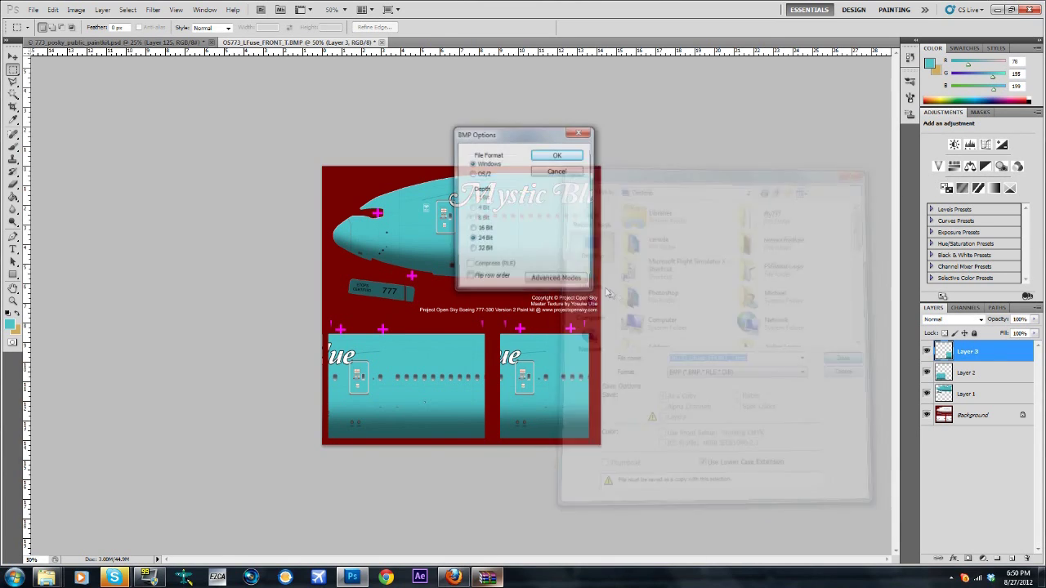
pyautogui.click(556, 155)
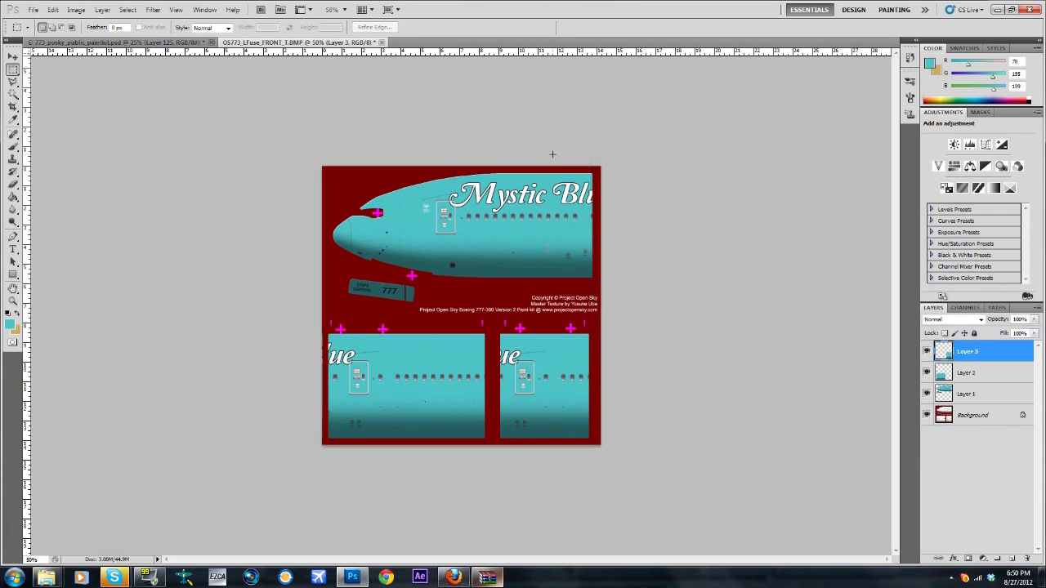
# Open OS773_LFuse_MID_T.BMP from the White layout folder of the paint kit archive in WinRAR and paste the livery into it
pyautogui.click(487, 578)
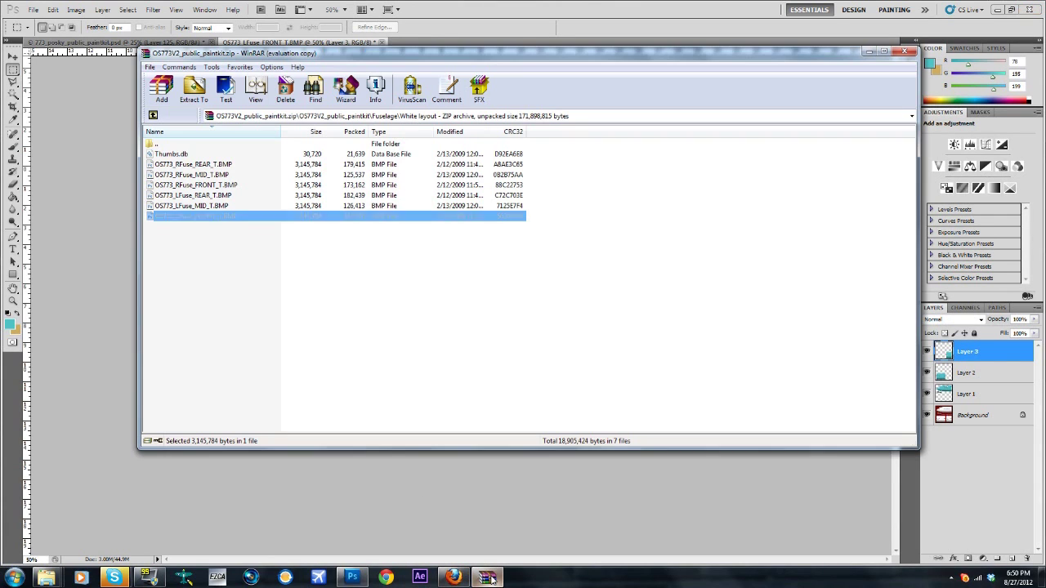
pyautogui.doubleClick(205, 206)
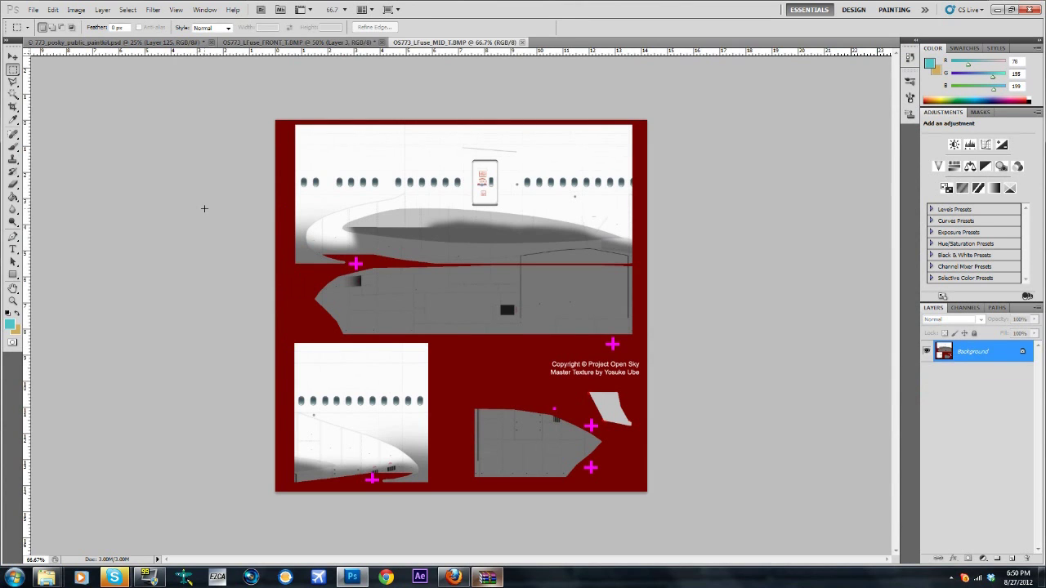
pyautogui.hotkey('ctrl', 'v')
# Move the pasted livery over the upper mid-fuselage section, set its layer to Multiply, and roughly match its door to the template door
pyautogui.click(14, 56)
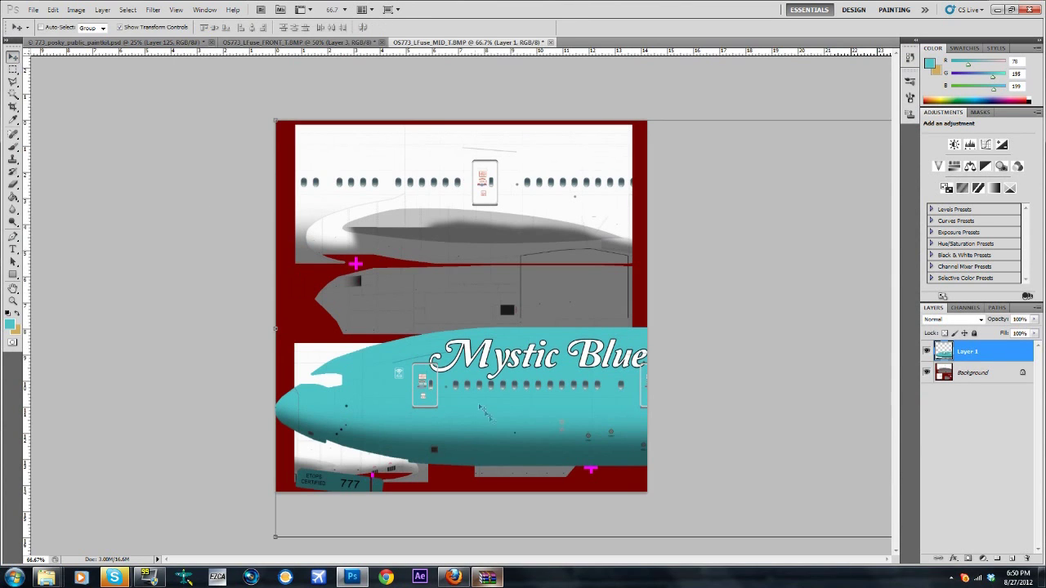
pyautogui.moveTo(482, 411); pyautogui.dragTo(335, 223)
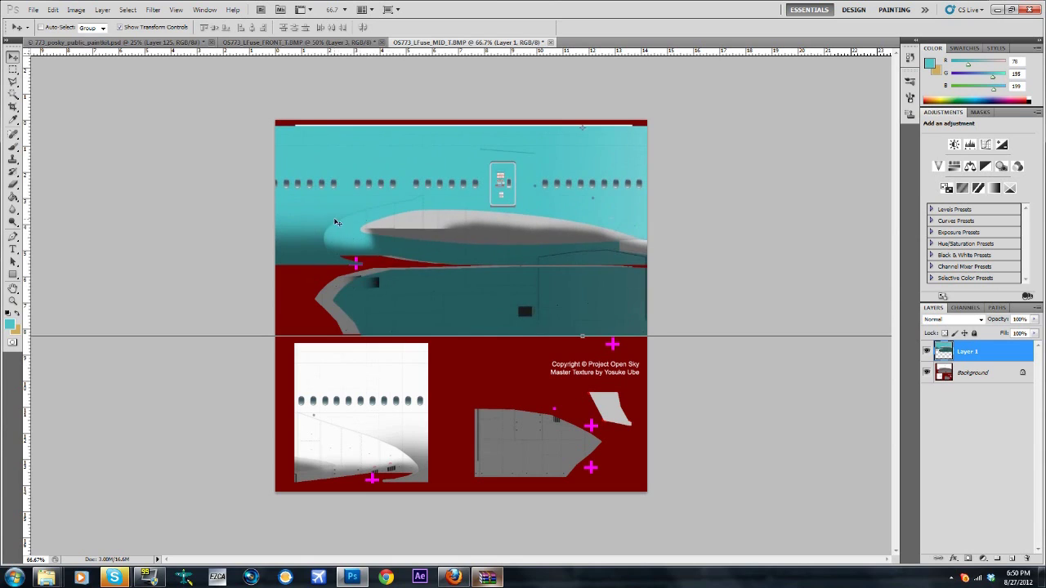
pyautogui.click(965, 307)
pyautogui.click(932, 308)
pyautogui.click(948, 320)
pyautogui.click(939, 75)
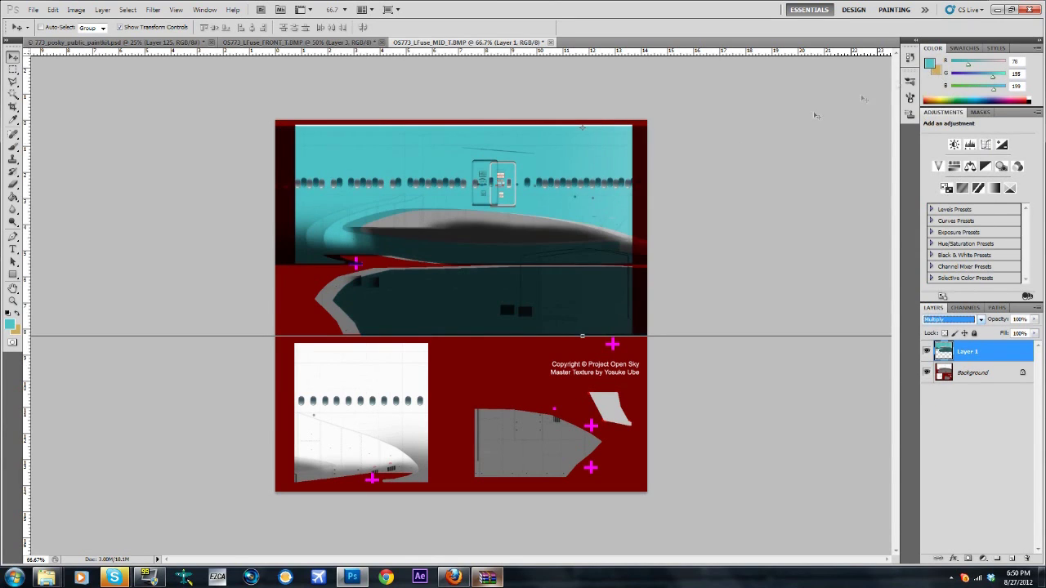
pyautogui.moveTo(470, 280); pyautogui.dragTo(467, 303)
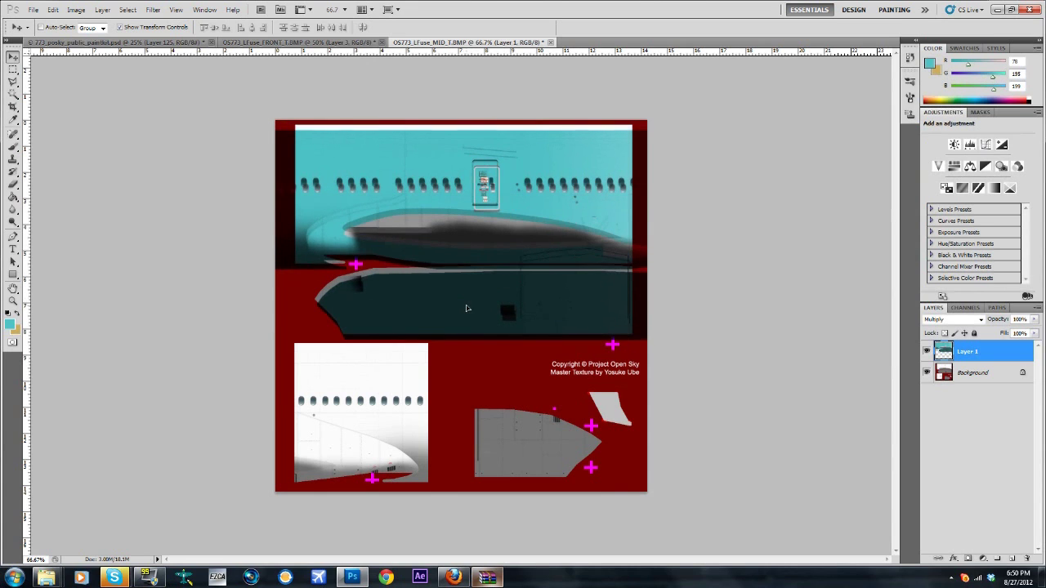
# Align the livery's belly and wing fairing outlines exactly with the upper mid-fuselage template at 200% zoom
pyautogui.click(344, 9)
pyautogui.click(344, 60)
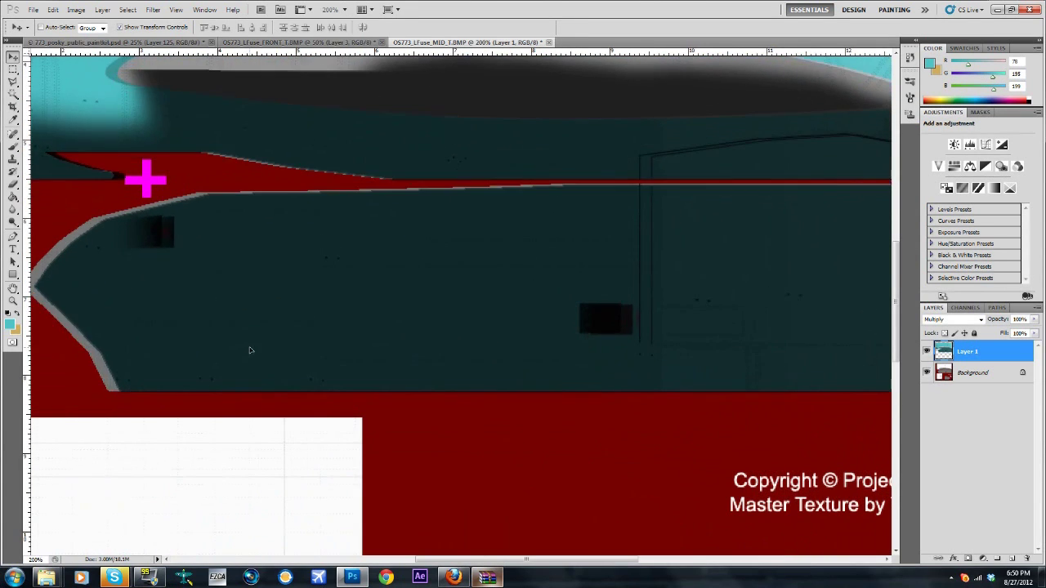
pyautogui.hscroll(-10, 610, 335)
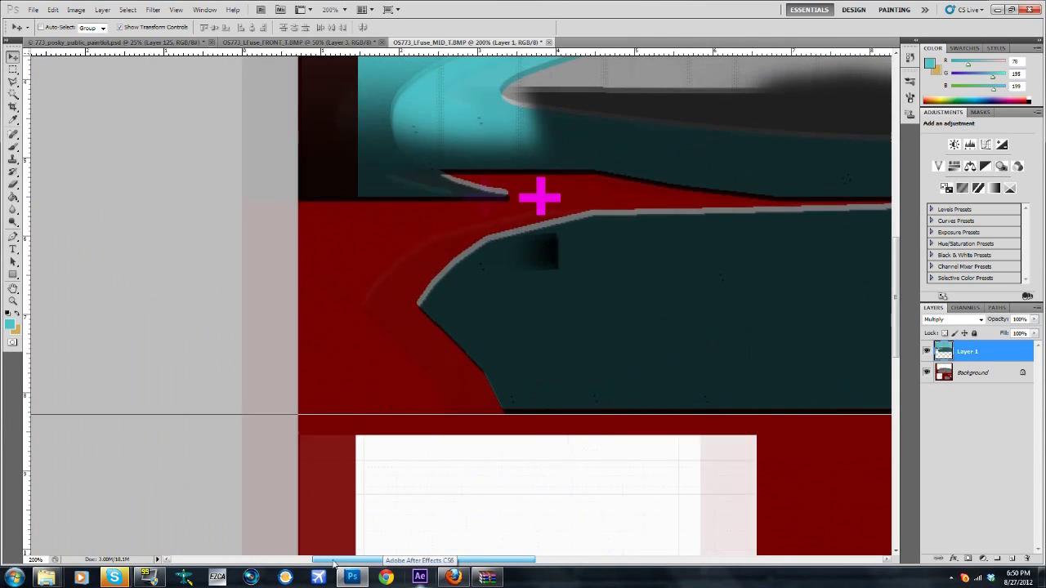
pyautogui.moveTo(433, 331); pyautogui.dragTo(431, 310)
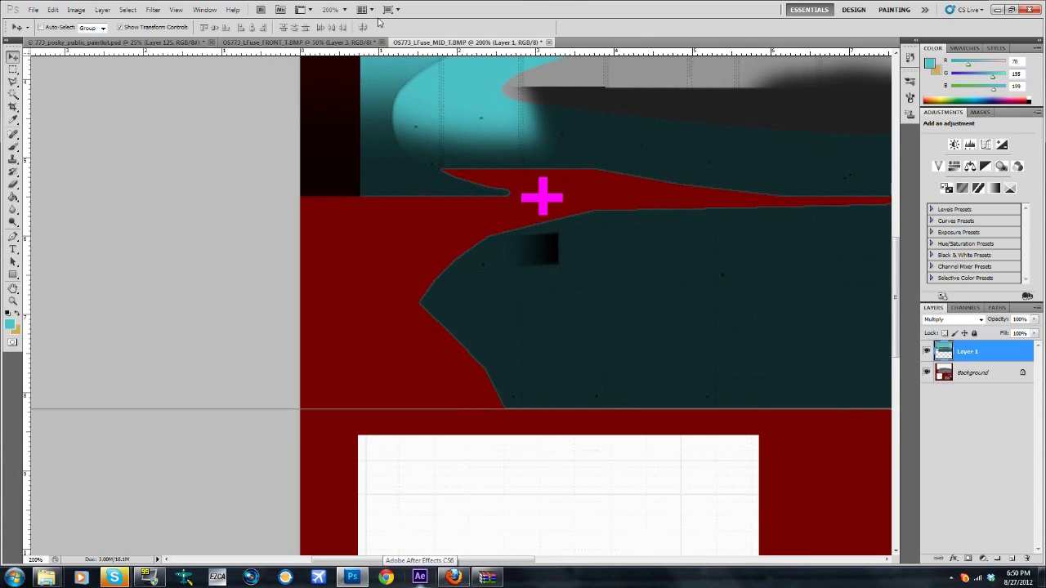
pyautogui.click(337, 9)
pyautogui.click(331, 37)
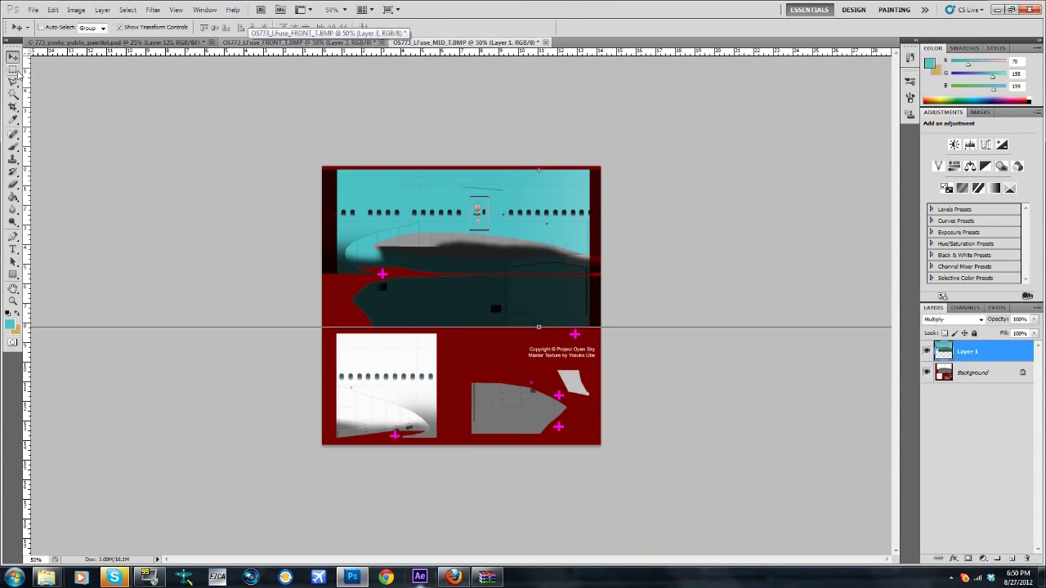
# Delete the livery strips beyond the left and right edges of the upper mid-fuselage section, and clear the selection
pyautogui.click(12, 69)
pyautogui.moveTo(323, 166); pyautogui.dragTo(335, 350)
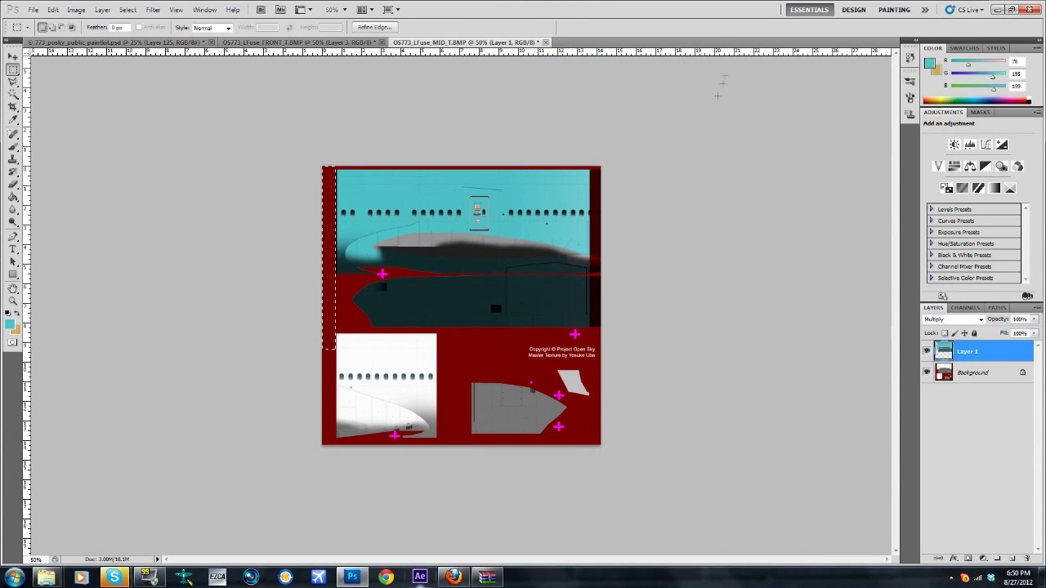
pyautogui.moveTo(718, 95); pyautogui.dragTo(591, 368)
pyautogui.press('Delete')
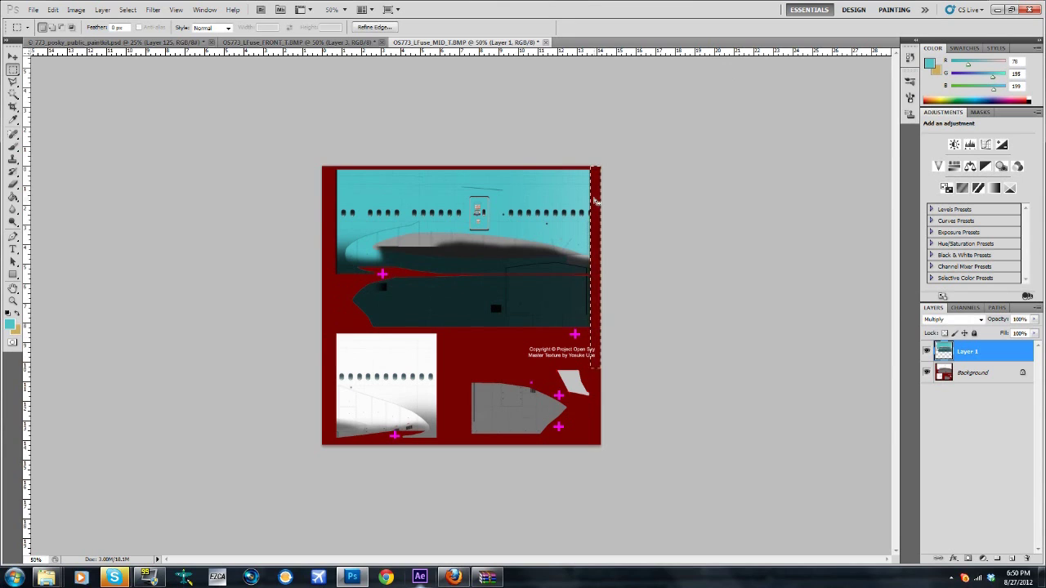
pyautogui.rightClick(596, 201)
pyautogui.click(609, 203)
# Set the blending mode of the upper mid-fuselage livery layer, Layer 1, to Normal
pyautogui.click(952, 320)
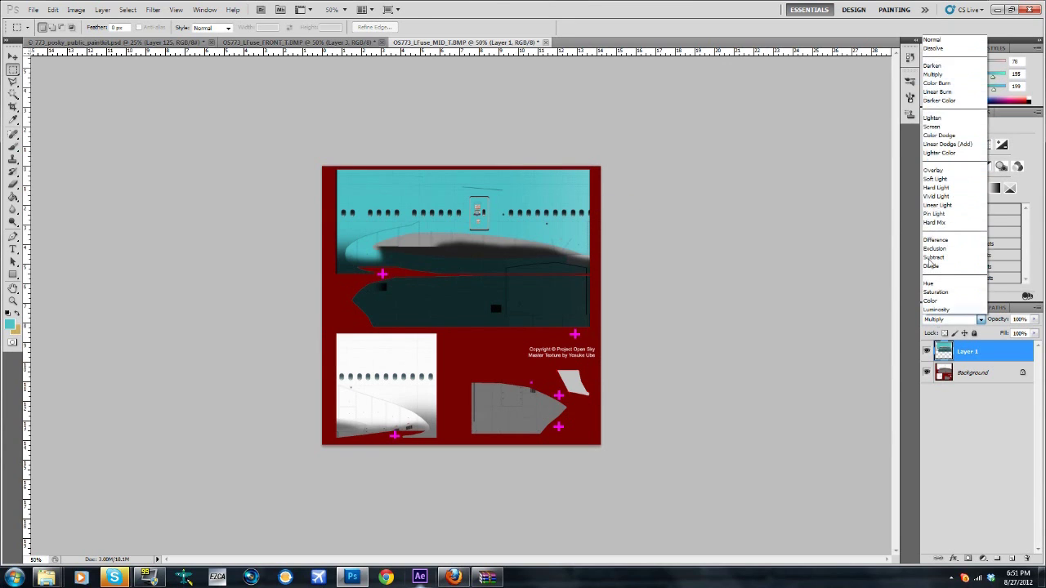
pyautogui.click(931, 39)
pyautogui.click(952, 320)
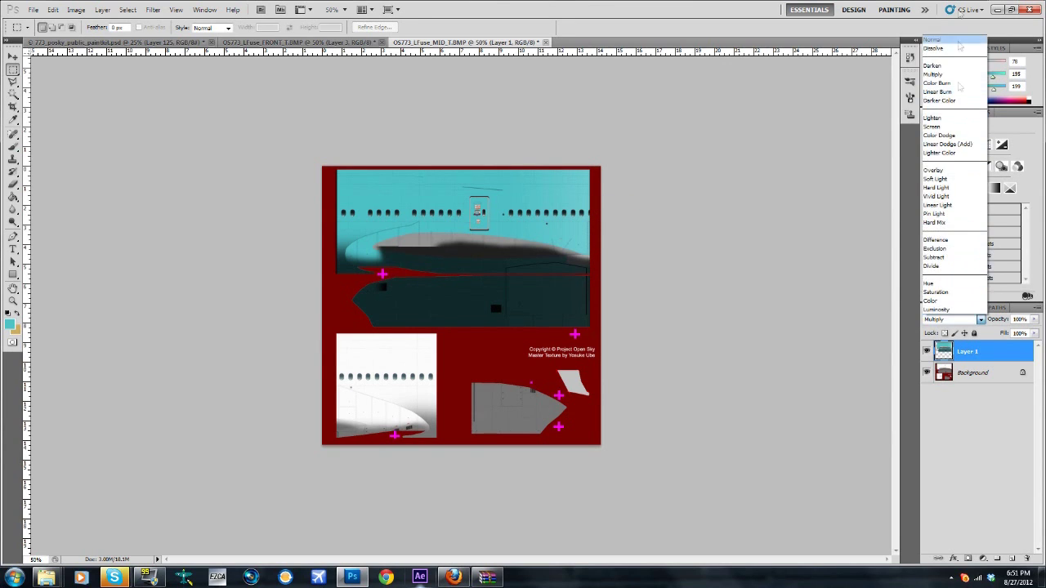
pyautogui.click(931, 39)
# Paste a second livery copy, move its rear wing fairing area over the lower-left section, and set its layer to Multiply
pyautogui.hotkey('ctrl', 'v')
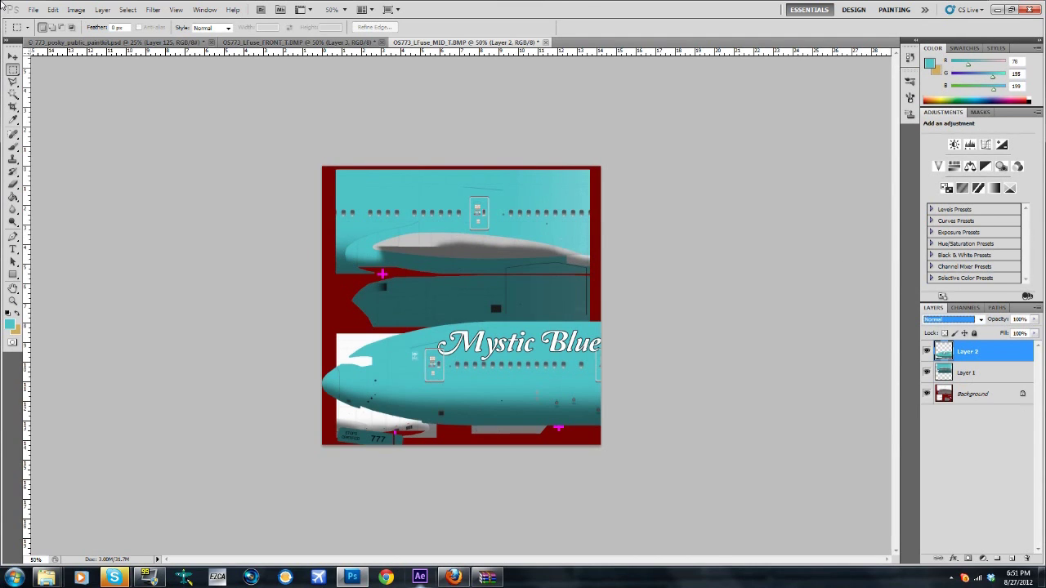
pyautogui.press('v')
pyautogui.moveTo(511, 409); pyautogui.dragTo(134, 340)
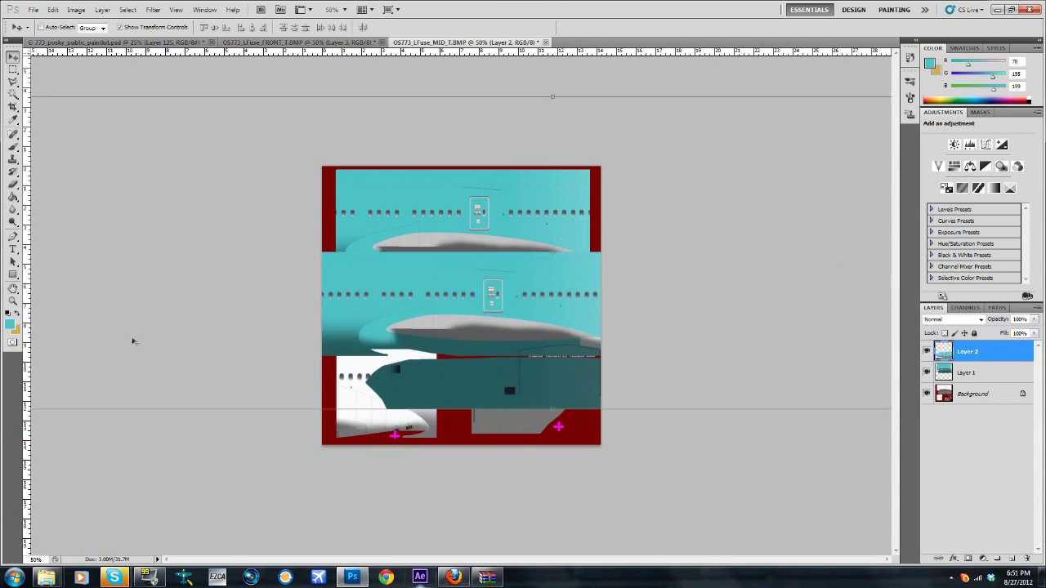
pyautogui.moveTo(327, 362); pyautogui.dragTo(196, 400)
pyautogui.moveTo(425, 382); pyautogui.dragTo(288, 408)
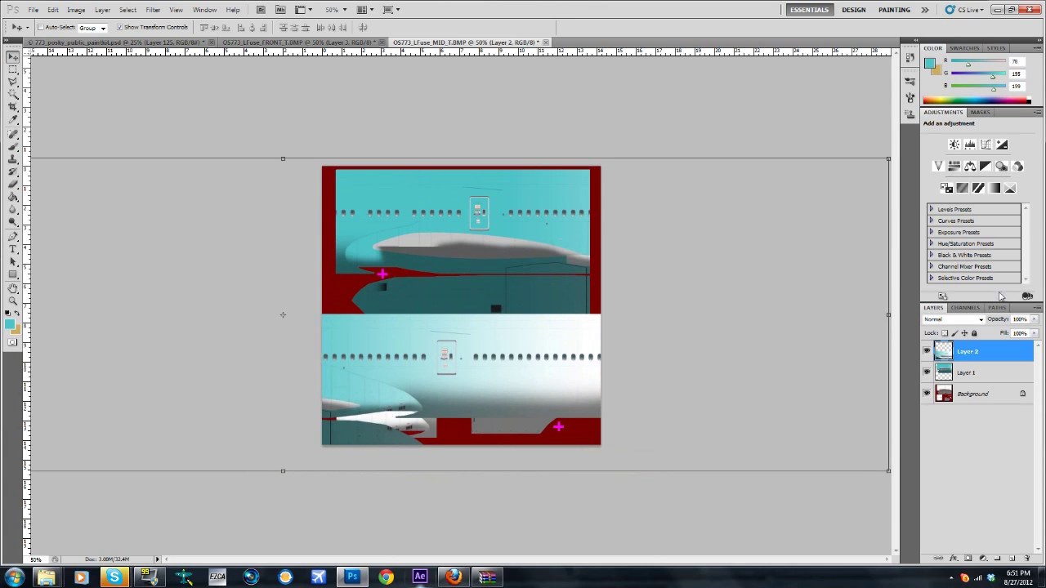
pyautogui.click(952, 320)
pyautogui.click(941, 75)
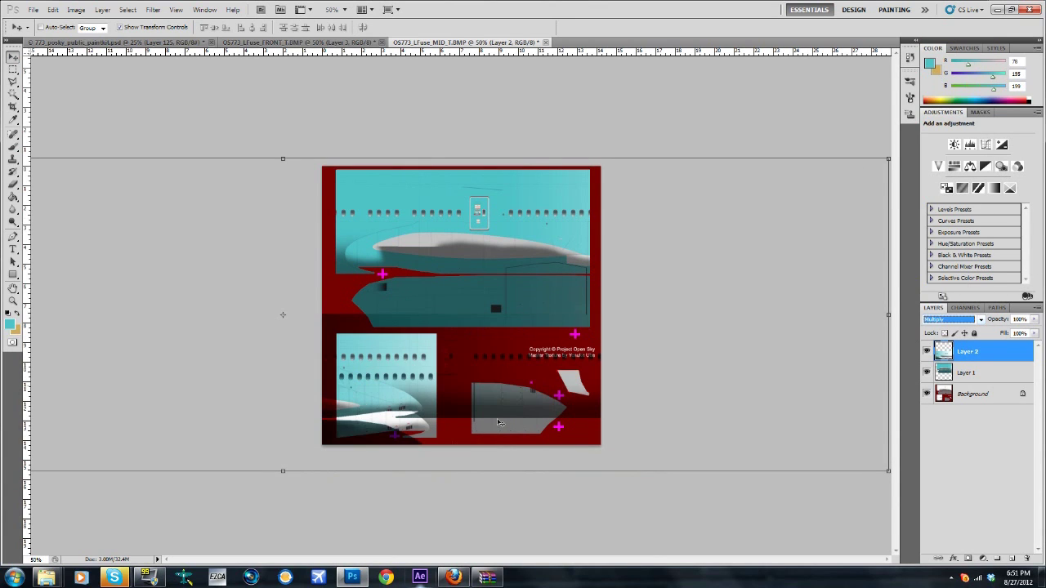
# Align the second livery copy's windows and wing fairing with the lower-left template section, fine-tuning at 200% zoom
pyautogui.moveTo(435, 388); pyautogui.dragTo(442, 408)
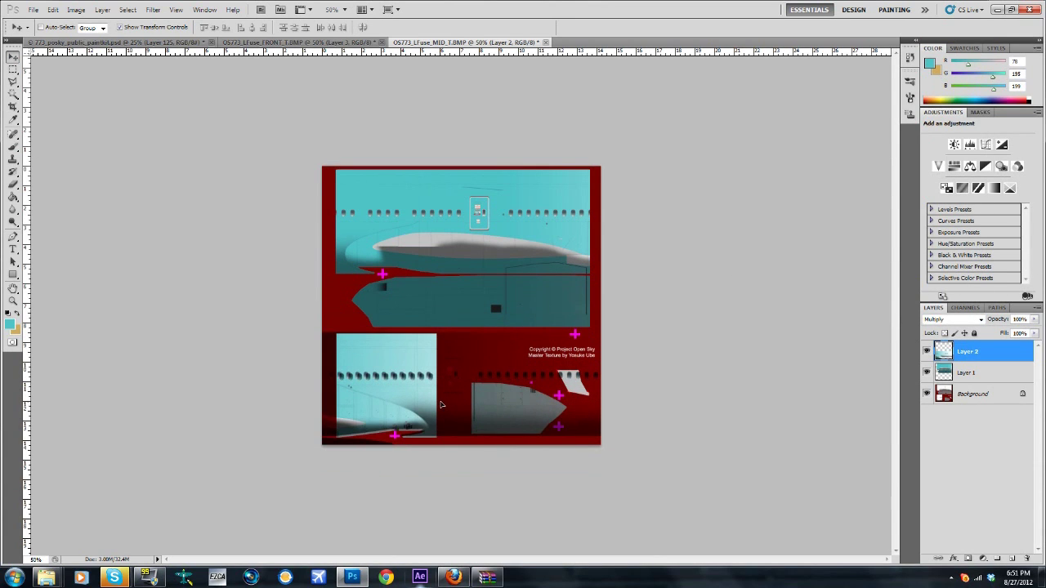
pyautogui.click(344, 9)
pyautogui.click(344, 60)
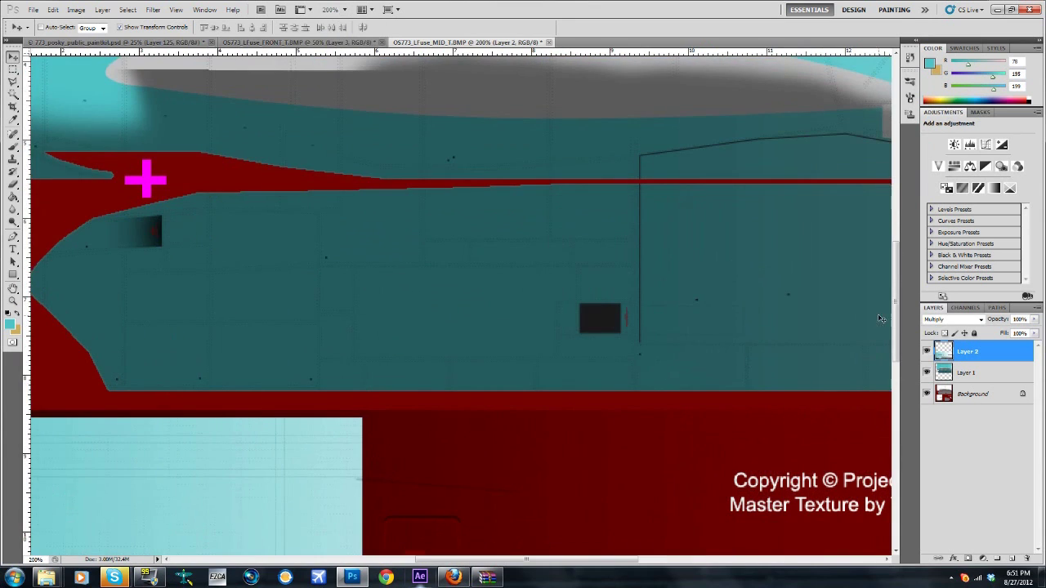
pyautogui.scroll(-5, 368, 351)
pyautogui.moveTo(378, 312); pyautogui.dragTo(386, 320)
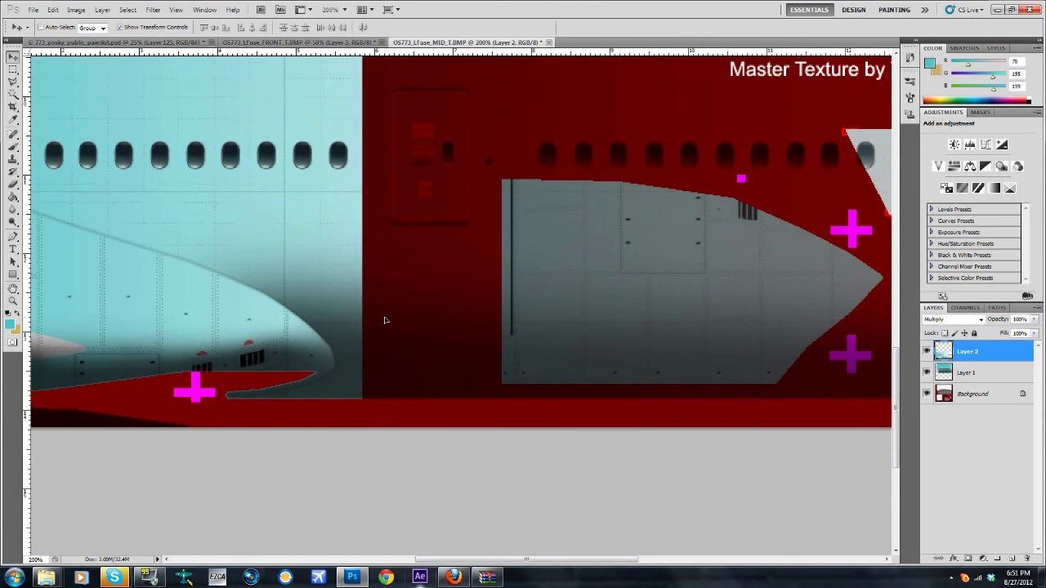
pyautogui.click(336, 9)
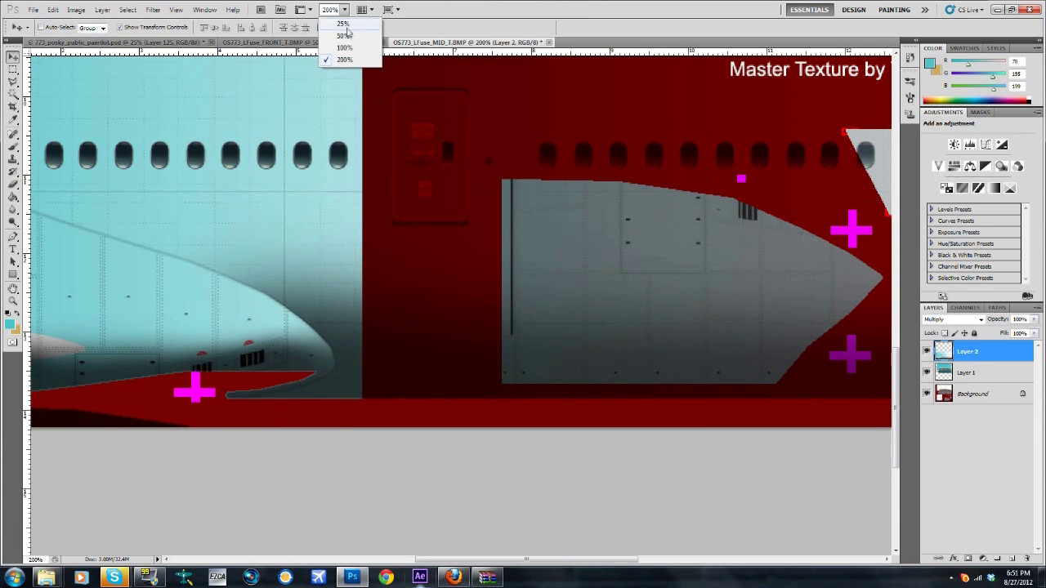
pyautogui.click(337, 35)
# Delete the part of the second livery copy to the right of the lower-left fuselage section
pyautogui.click(12, 69)
pyautogui.hotkey('ctrl', ';')
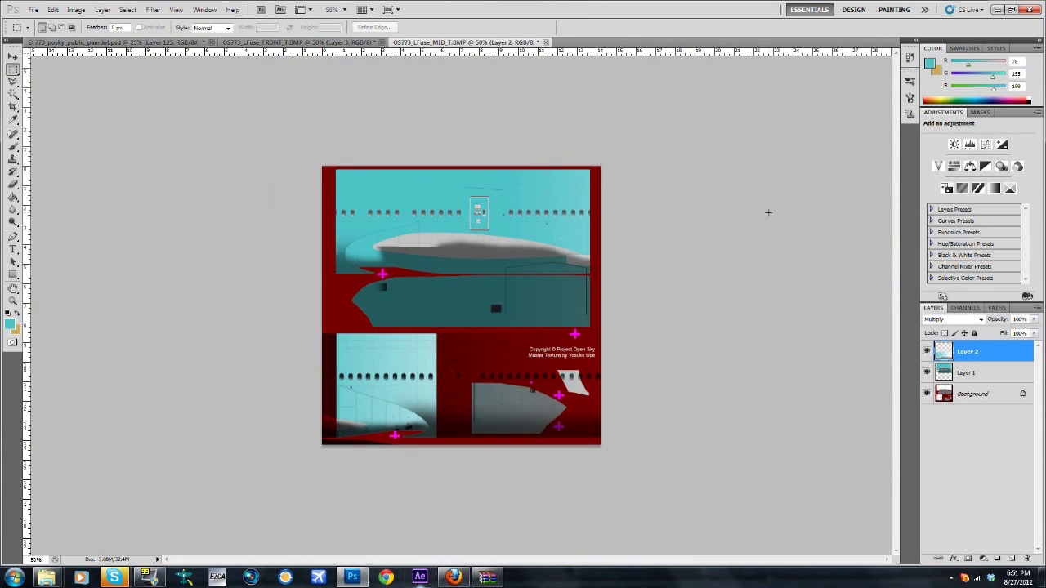
pyautogui.moveTo(605, 163)
pyautogui.mouseDown()
pyautogui.moveTo(449, 447)
pyautogui.moveTo(439, 447)
pyautogui.mouseUp()
pyautogui.press('Delete')
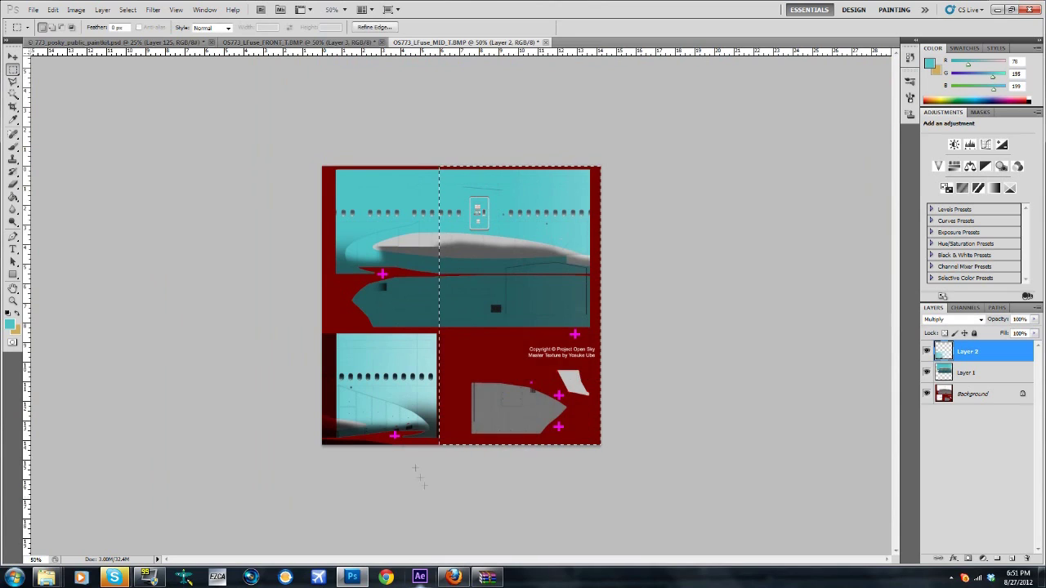
# Delete the strip of the second livery copy to the left of the lower-left fuselage section and clear the selection
pyautogui.moveTo(335, 446); pyautogui.dragTo(323, 166)
pyautogui.hotkey('ctrl', 'd')
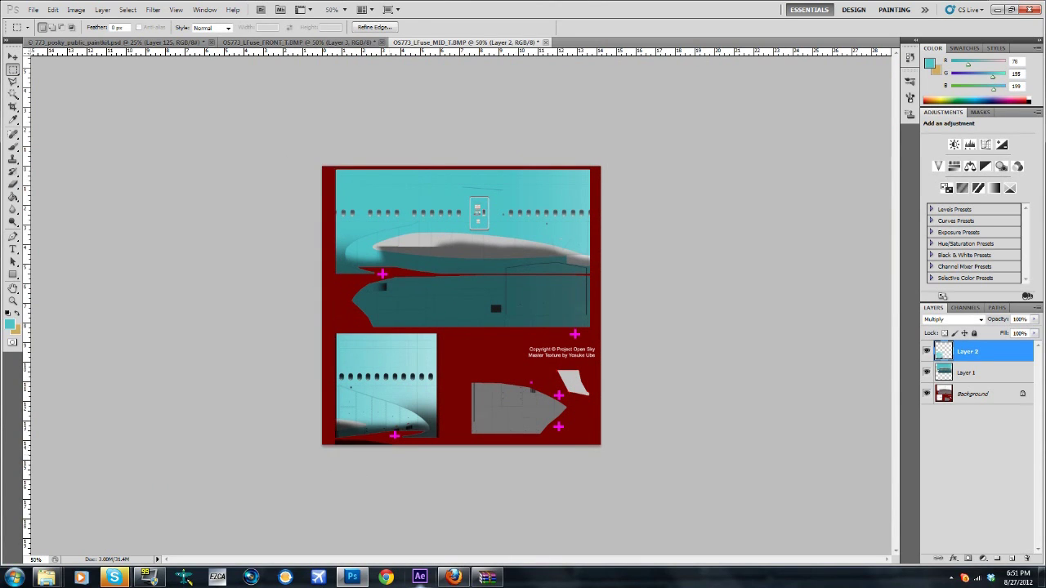
pyautogui.click(497, 218)
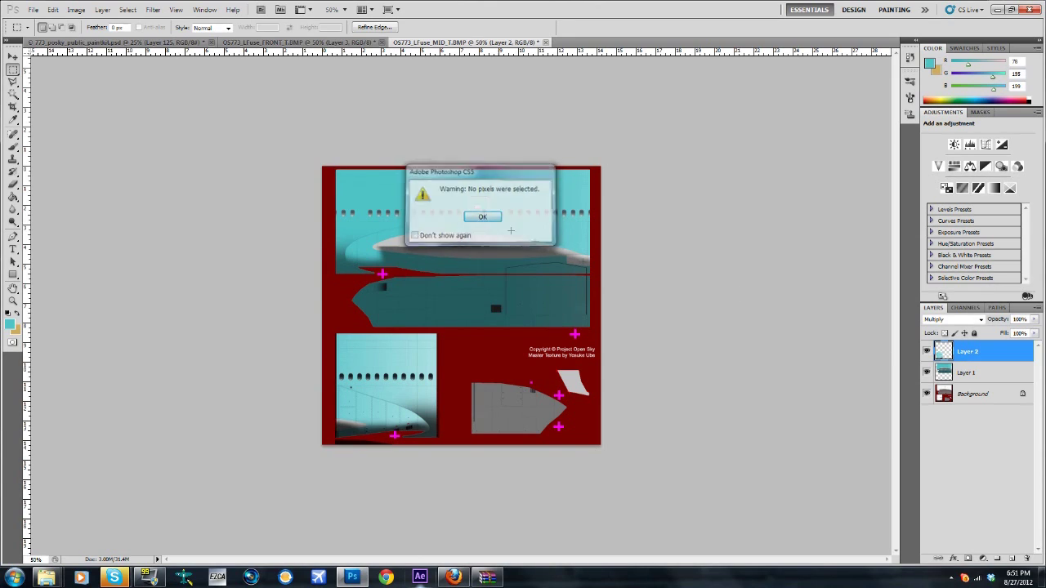
pyautogui.press('Return')
# Set the blending mode of the lower-left livery layer, Layer 2, to Normal
pyautogui.click(952, 319)
pyautogui.click(945, 43)
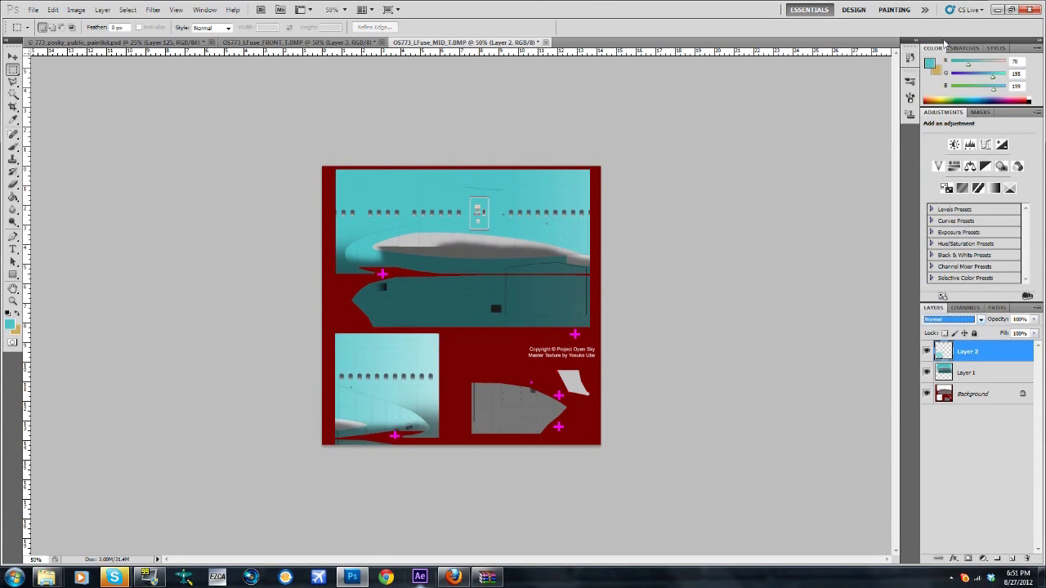
pyautogui.click(950, 373)
pyautogui.click(958, 353)
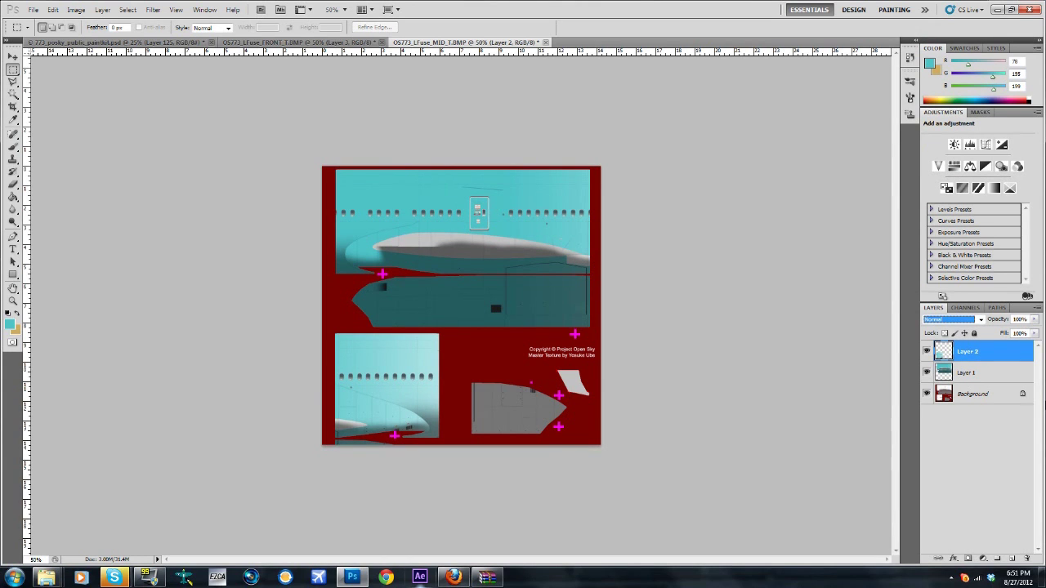
# Paste a third livery copy, shift it so its rear belly panel is in view, and set its layer to Multiply
pyautogui.hotkey('ctrl', 'v')
pyautogui.press('v')
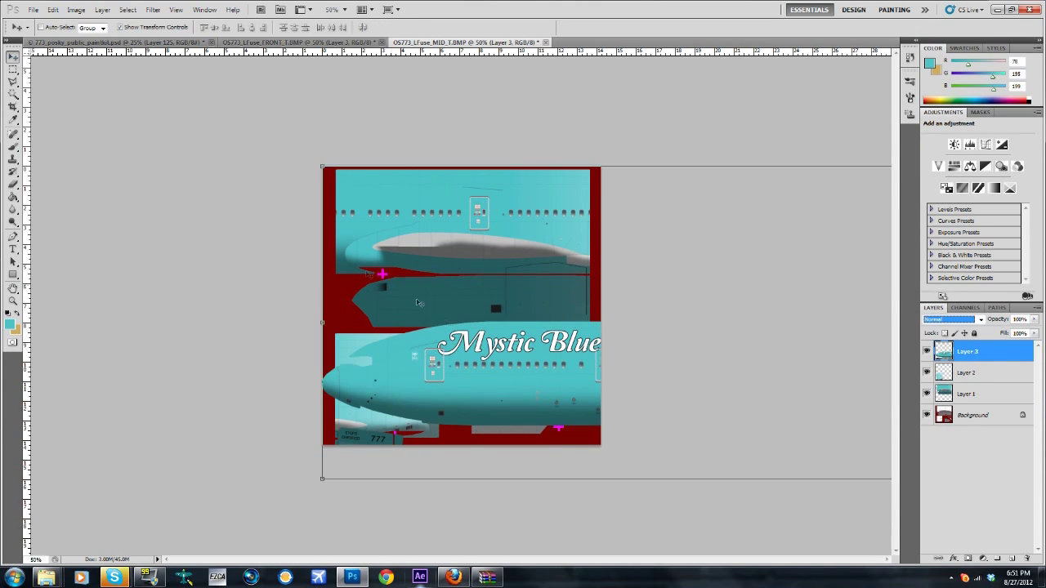
pyautogui.moveTo(417, 303); pyautogui.dragTo(324, 340)
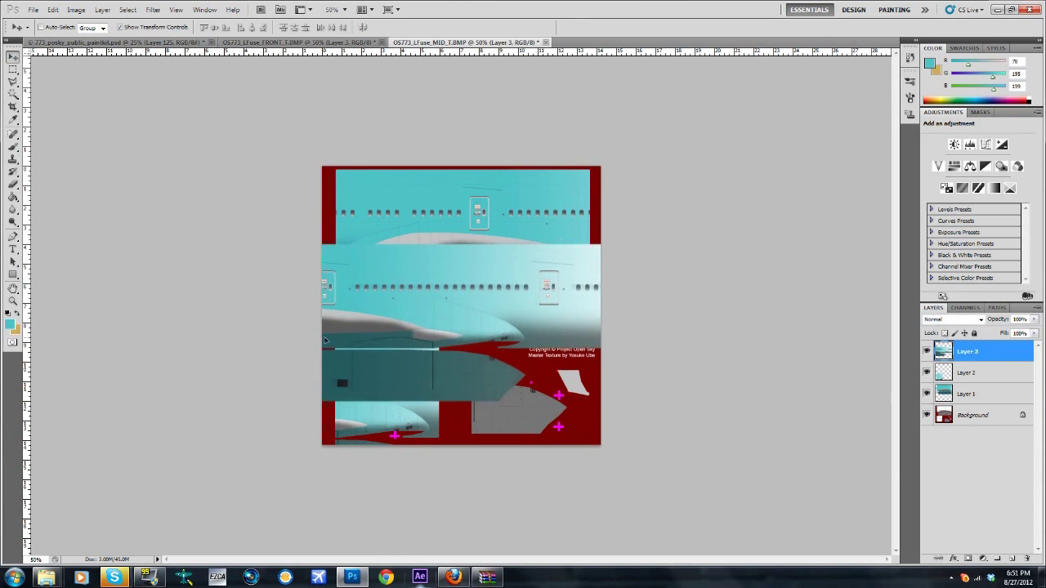
pyautogui.click(958, 319)
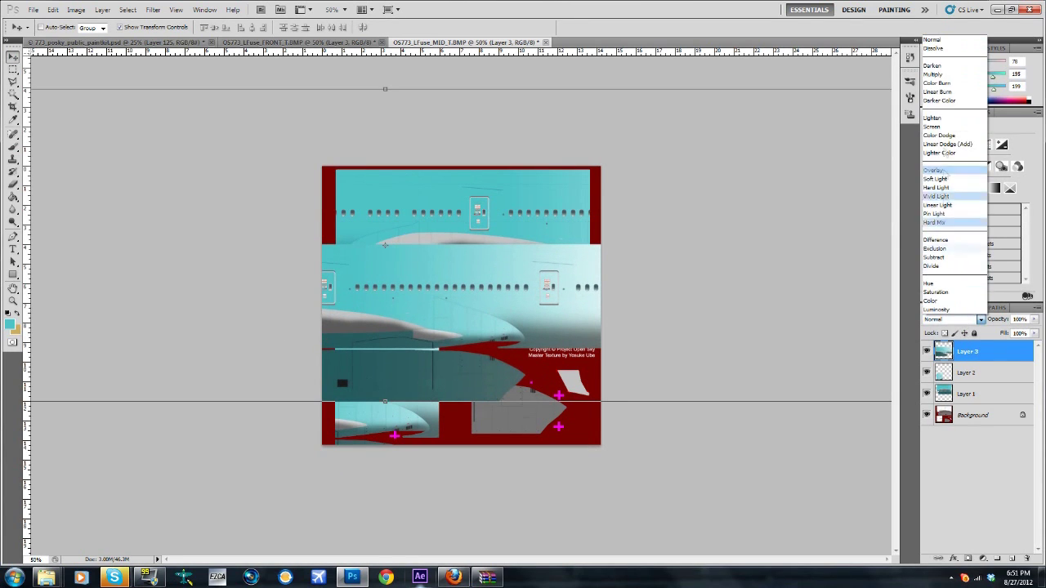
pyautogui.click(942, 79)
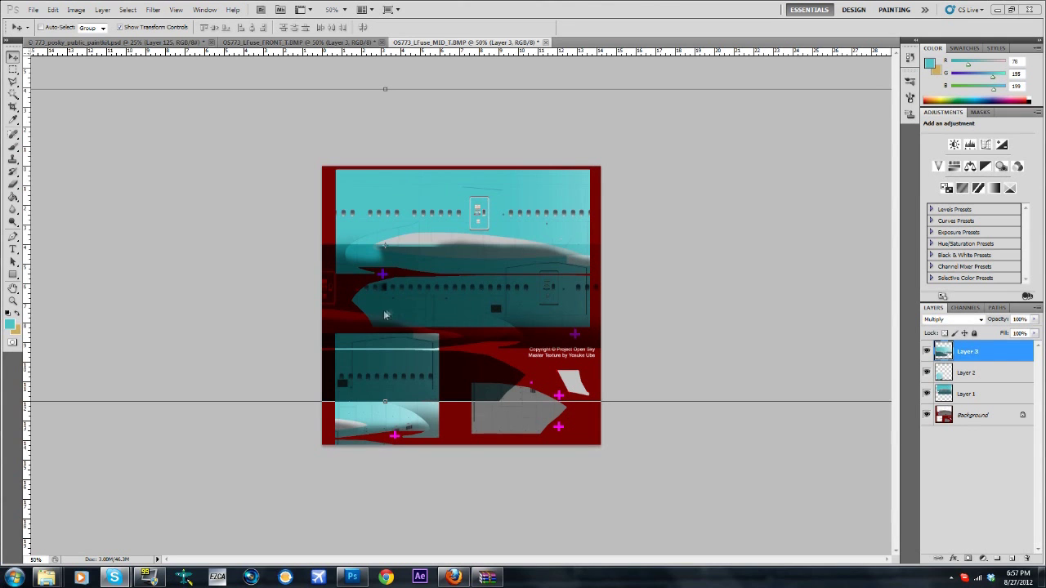
# Align the third livery copy's pointed rear belly panel with the lower-right grey template section, fine-tuning at 200% zoom
pyautogui.moveTo(441, 314); pyautogui.dragTo(558, 352)
pyautogui.click(335, 9)
pyautogui.click(344, 60)
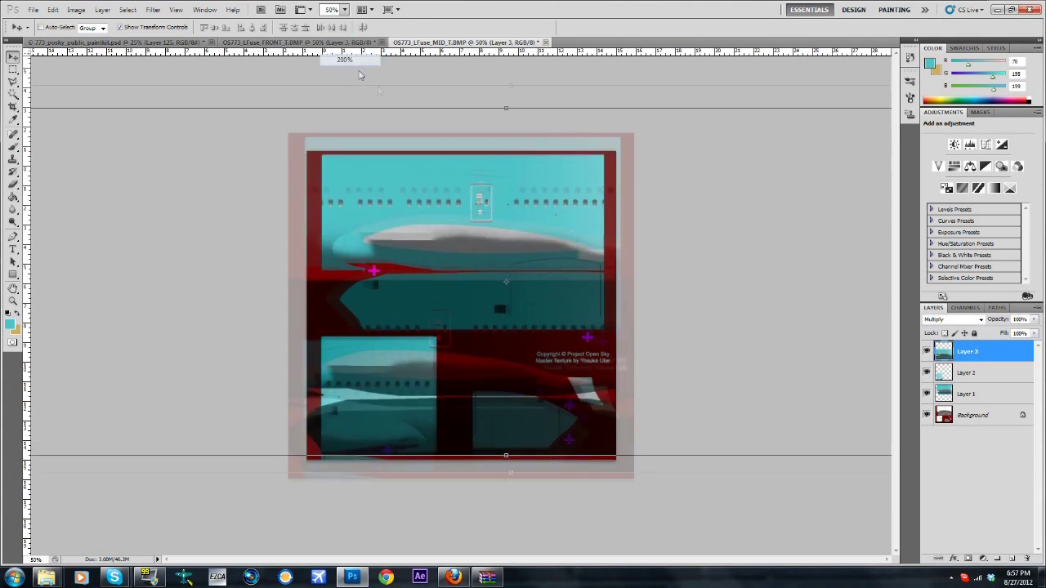
pyautogui.moveTo(897, 287); pyautogui.dragTo(896, 367)
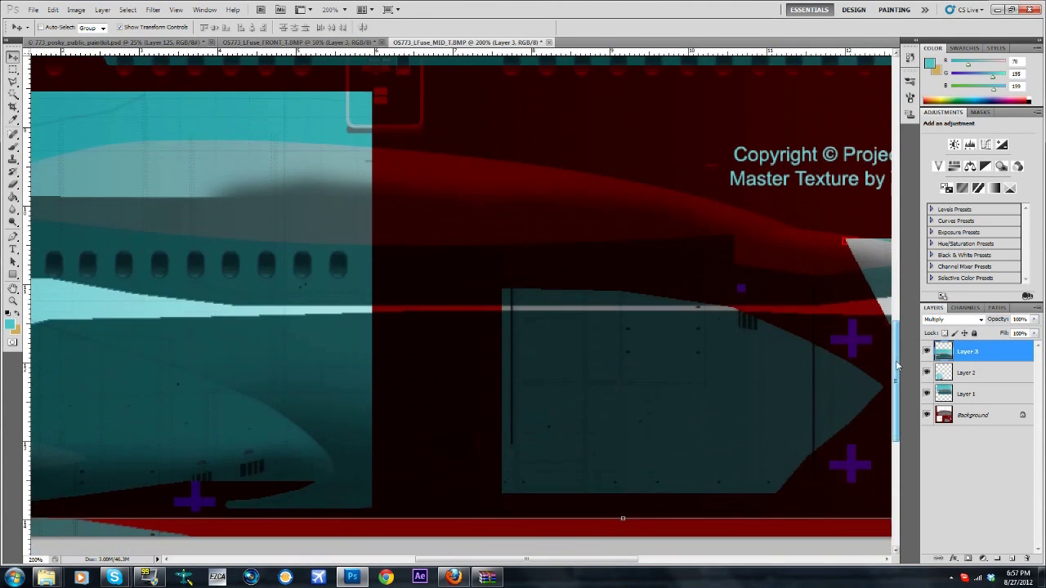
pyautogui.moveTo(835, 382); pyautogui.dragTo(536, 355)
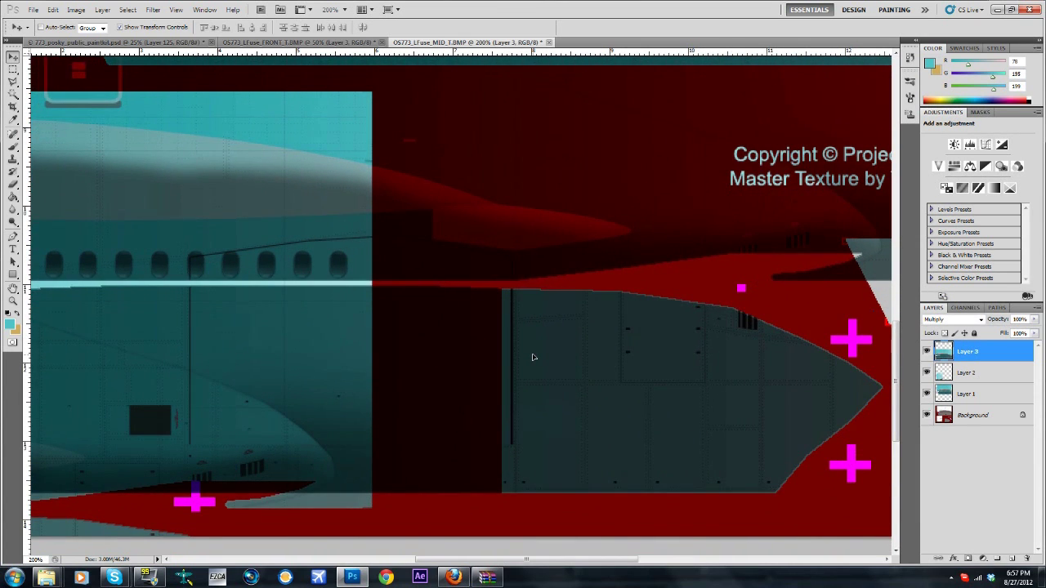
# Delete the part of the third livery copy to the left of the lower-right belly section
pyautogui.click(344, 9)
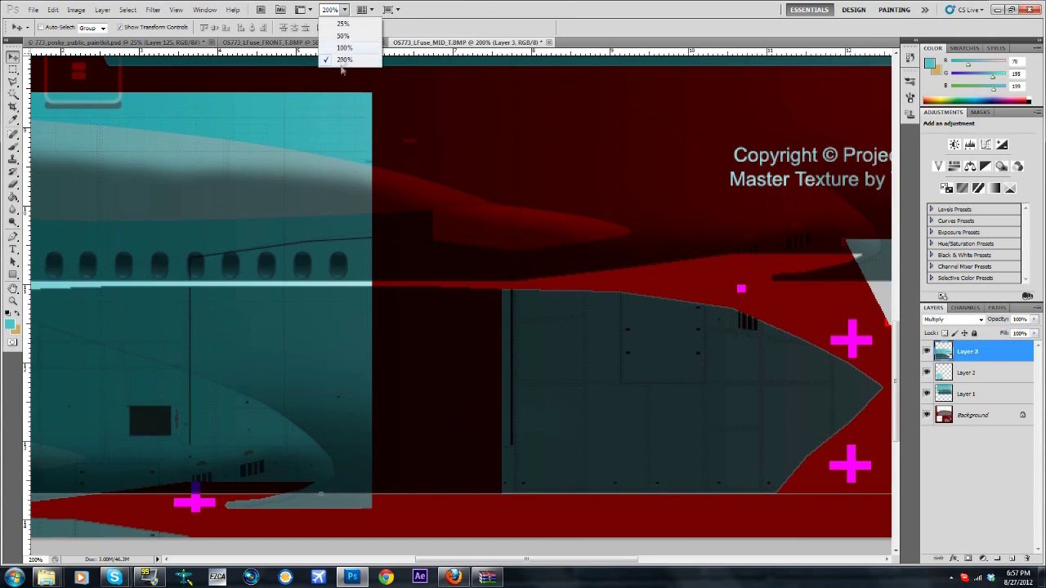
pyautogui.click(343, 47)
pyautogui.click(12, 69)
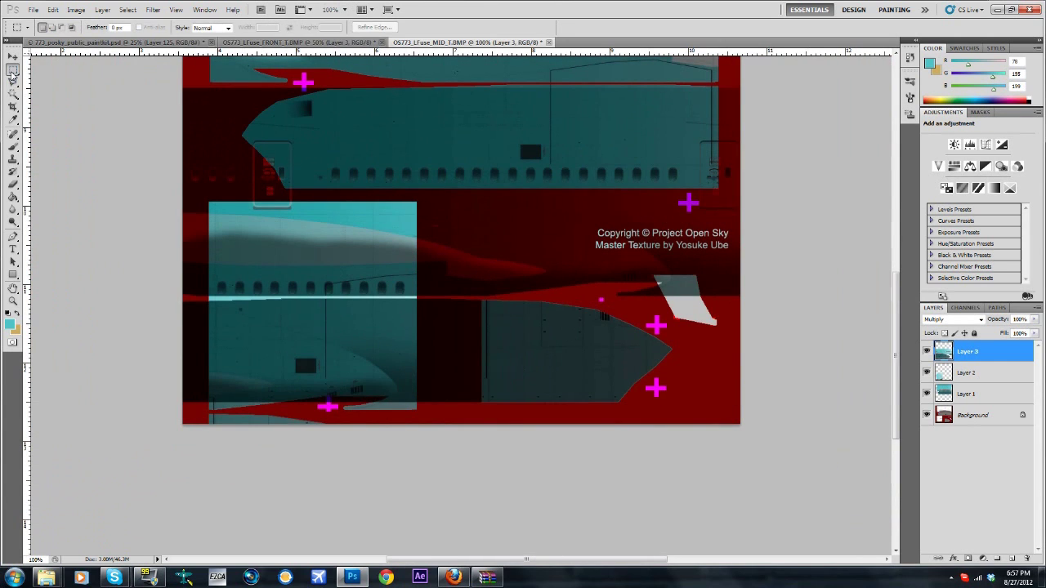
pyautogui.scroll(3, 176, 88)
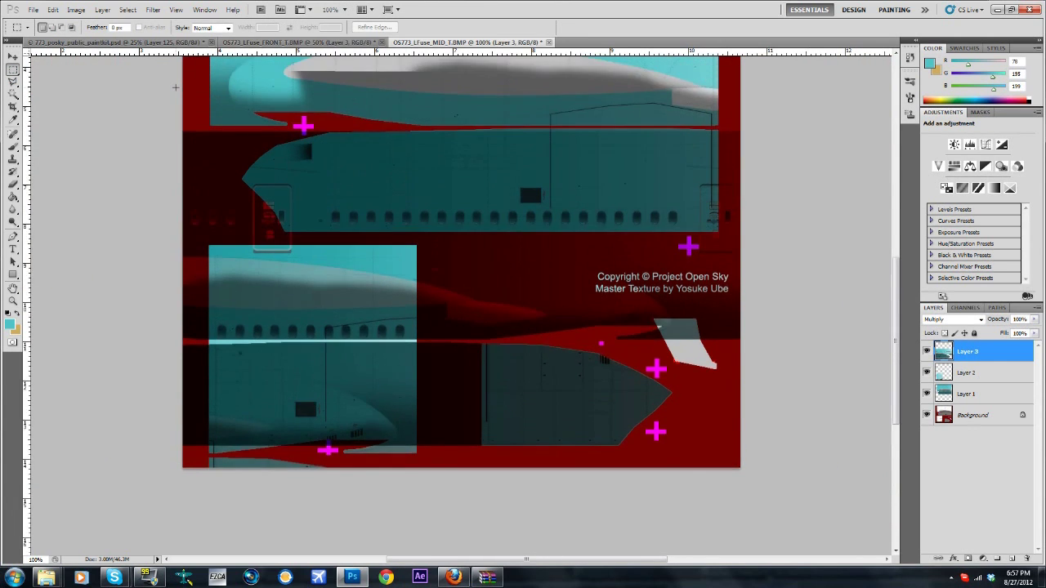
pyautogui.moveTo(176, 89); pyautogui.dragTo(478, 528)
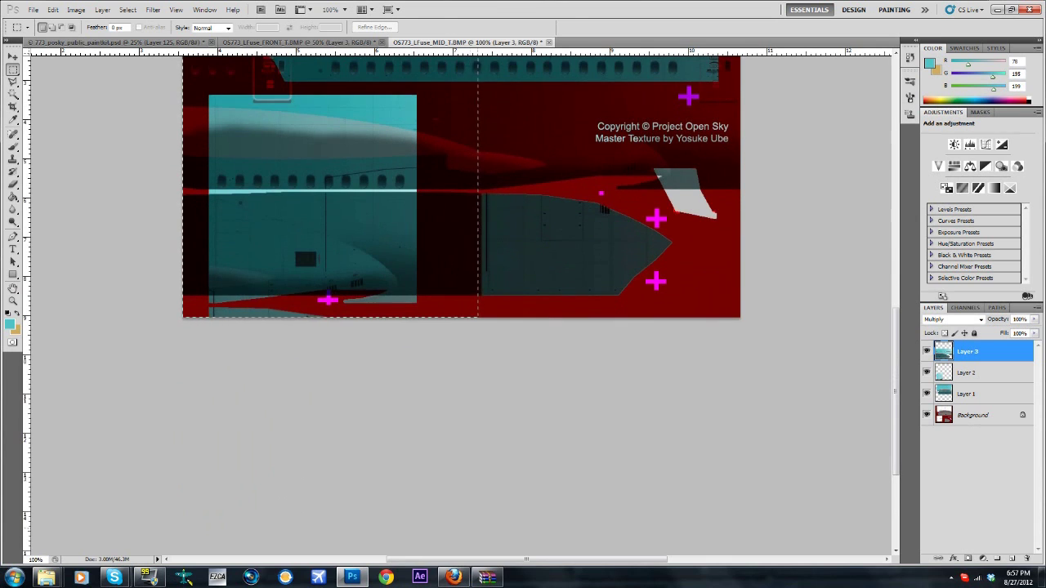
pyautogui.press('Delete')
# Delete the part of the third livery copy above the lower-right belly section, clear the selection, and set its layer to Normal
pyautogui.scroll(3, 743, 217)
pyautogui.scroll(3, 729, 97)
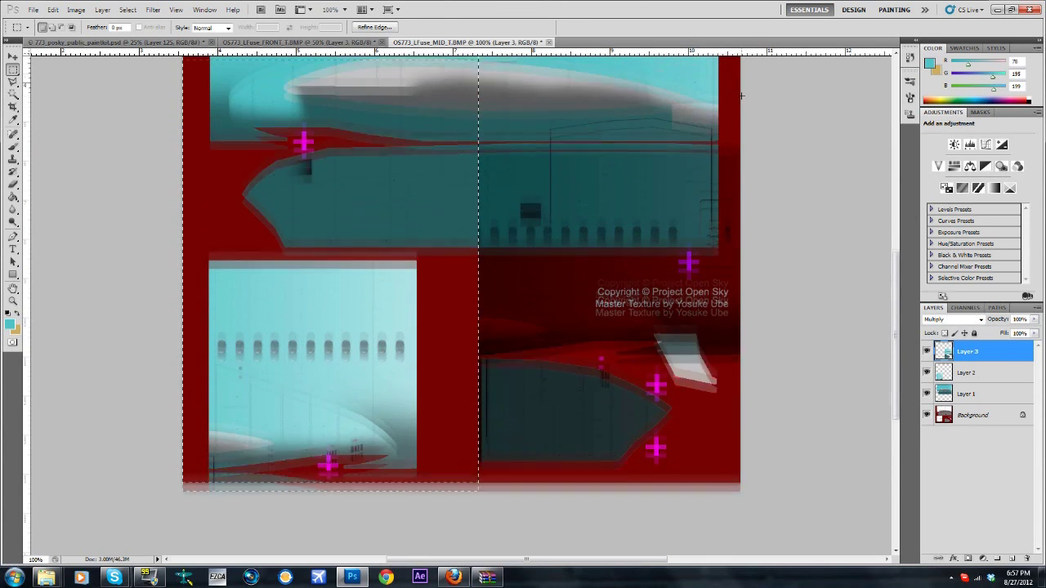
pyautogui.moveTo(741, 112); pyautogui.dragTo(431, 373)
pyautogui.press('Delete')
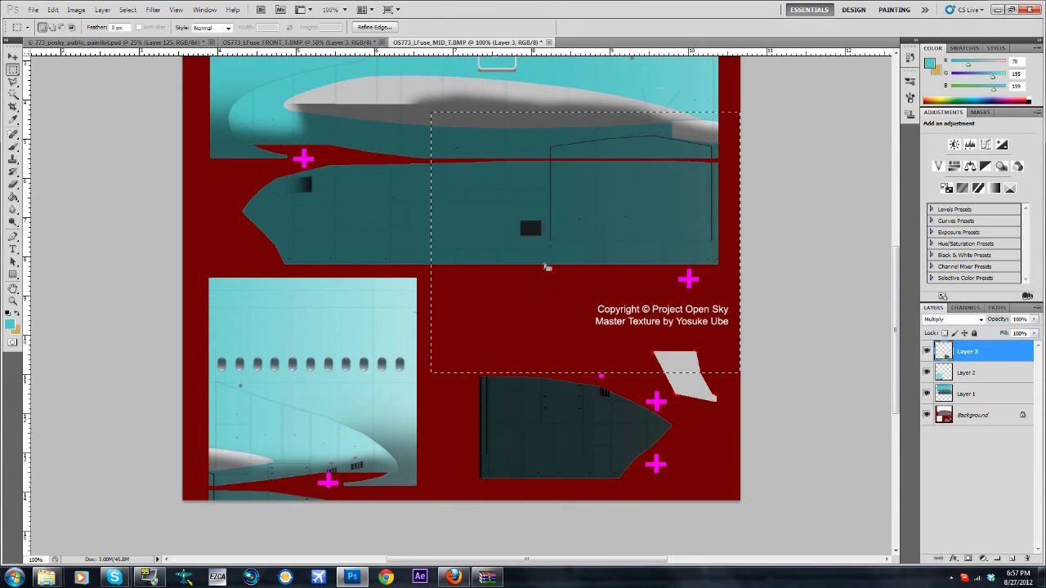
pyautogui.rightClick(545, 263)
pyautogui.click(582, 268)
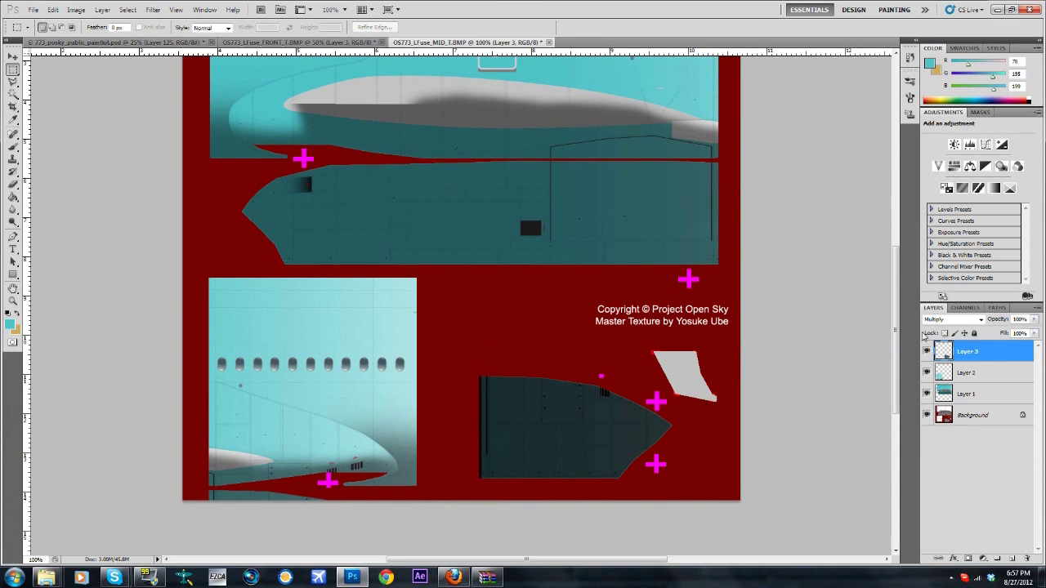
pyautogui.click(961, 320)
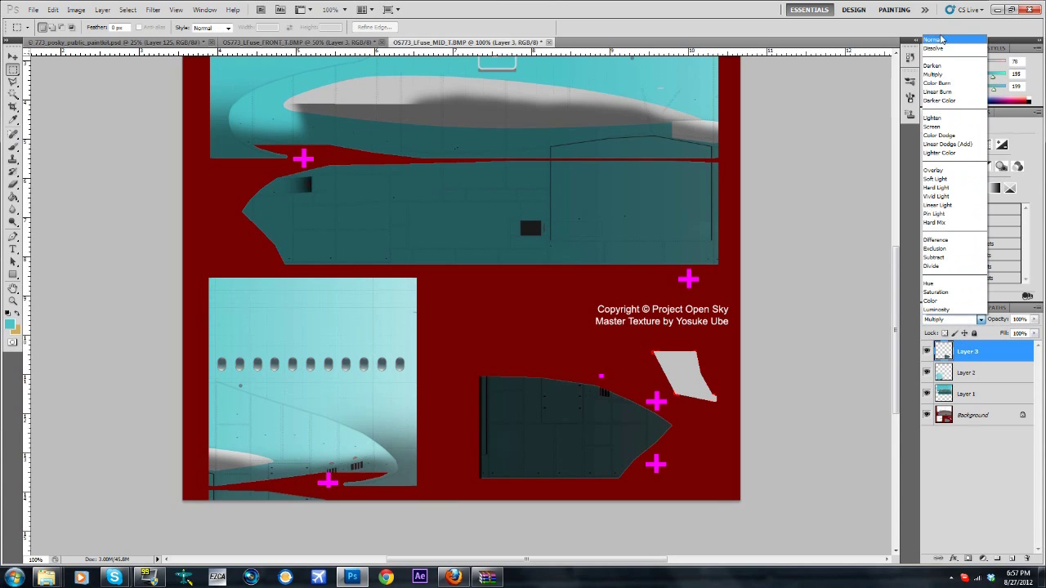
pyautogui.click(933, 39)
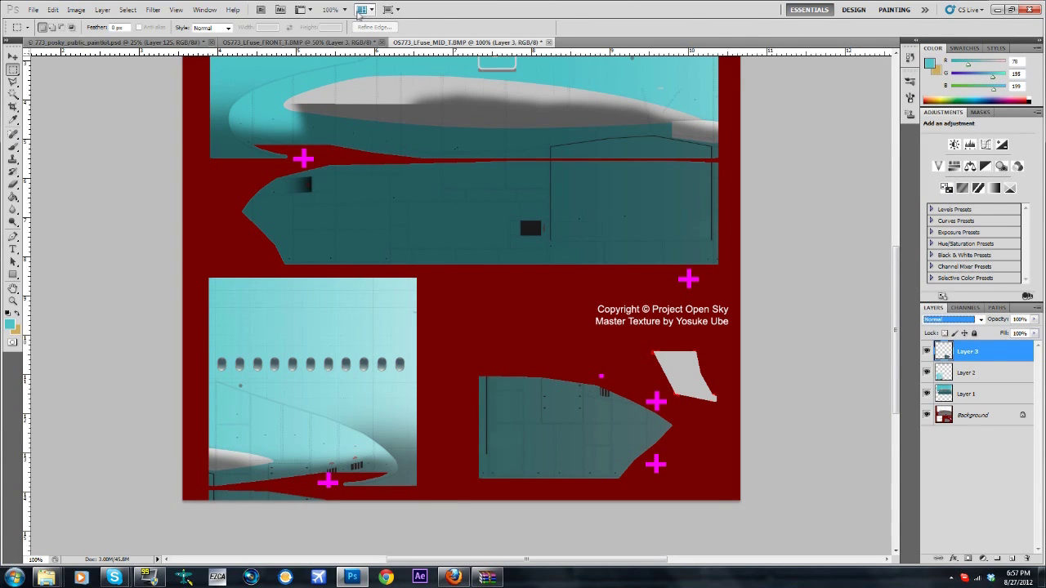
pyautogui.hotkey('ctrl', 'v')
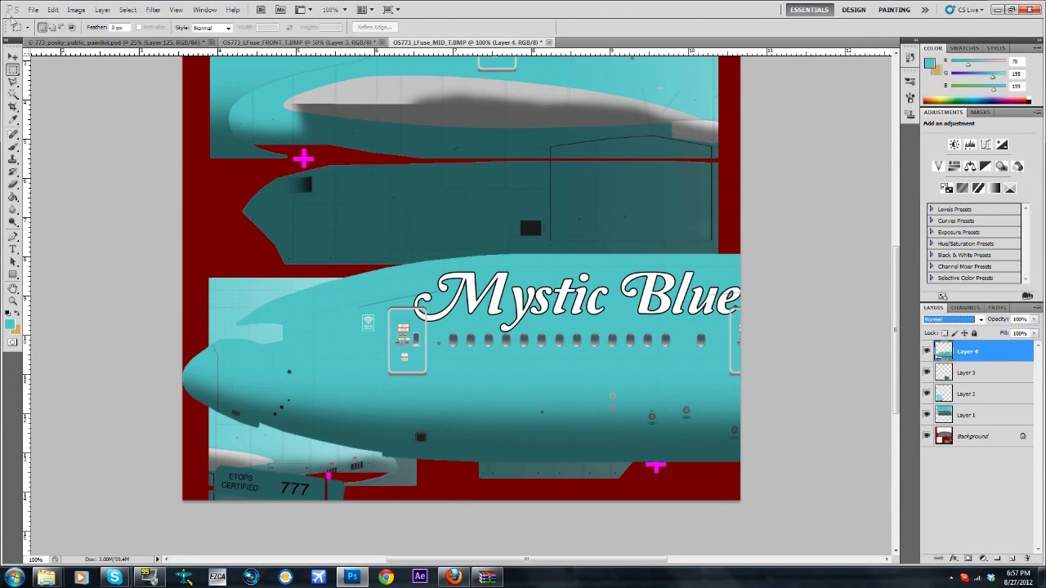
pyautogui.press('v')
pyautogui.moveTo(527, 207); pyautogui.dragTo(549, 355)
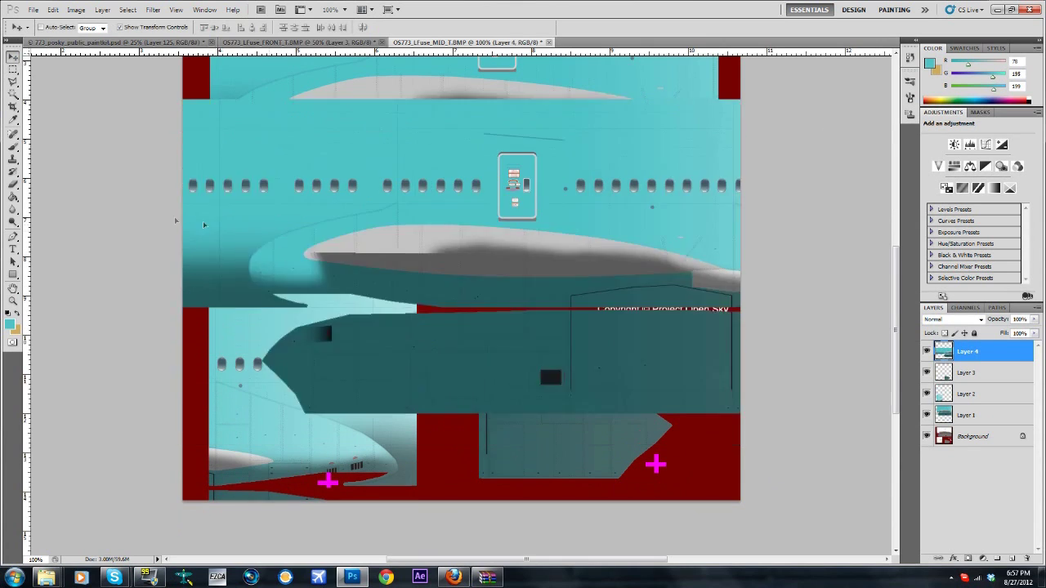
pyautogui.moveTo(596, 284); pyautogui.dragTo(181, 285)
pyautogui.moveTo(652, 308); pyautogui.dragTo(303, 313)
pyautogui.moveTo(567, 302); pyautogui.dragTo(440, 330)
pyautogui.press('Delete')
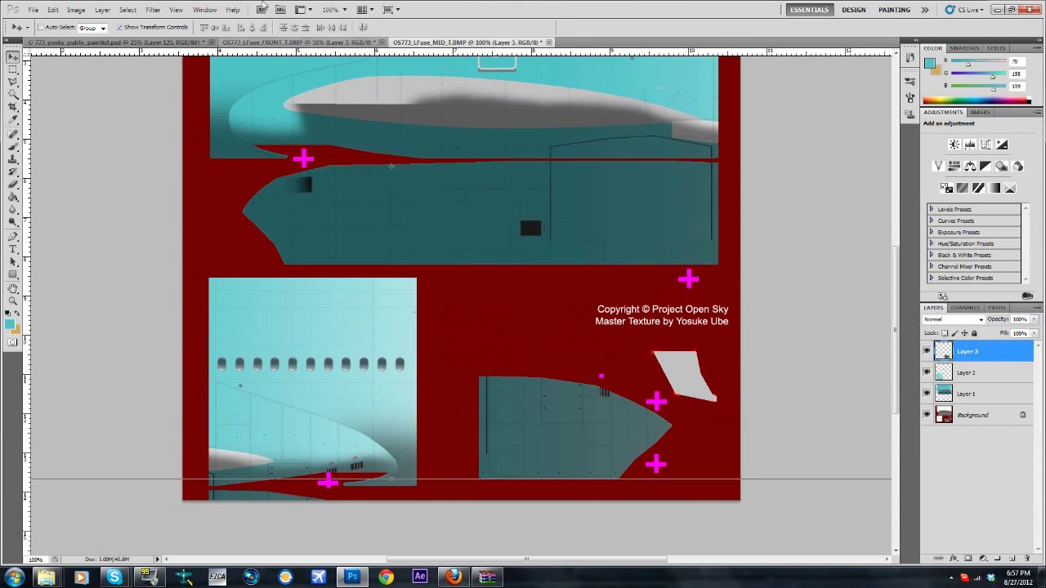
pyautogui.click(344, 10)
pyautogui.click(331, 20)
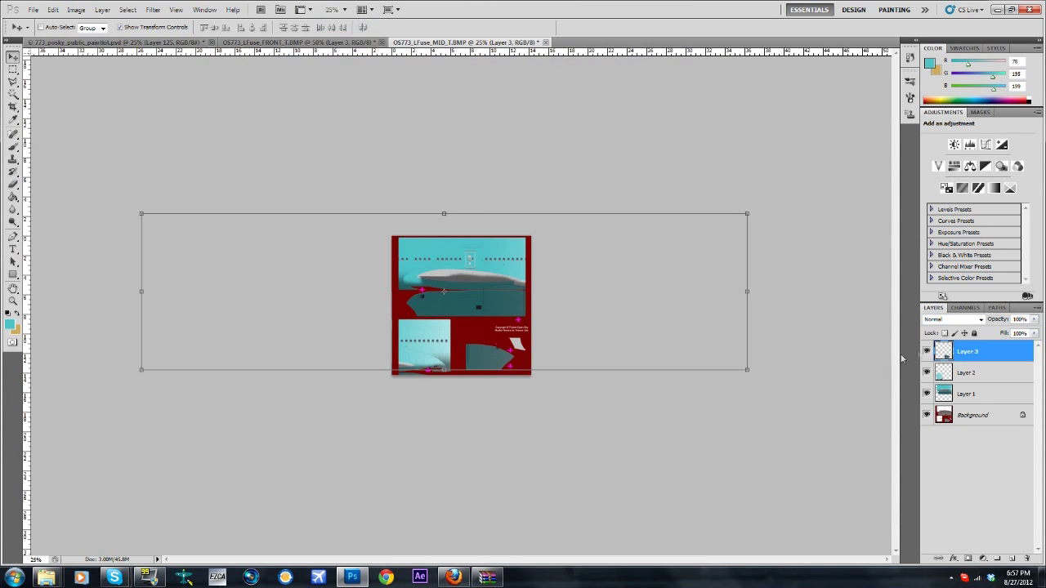
pyautogui.click(965, 372)
pyautogui.click(969, 415)
pyautogui.click(966, 396)
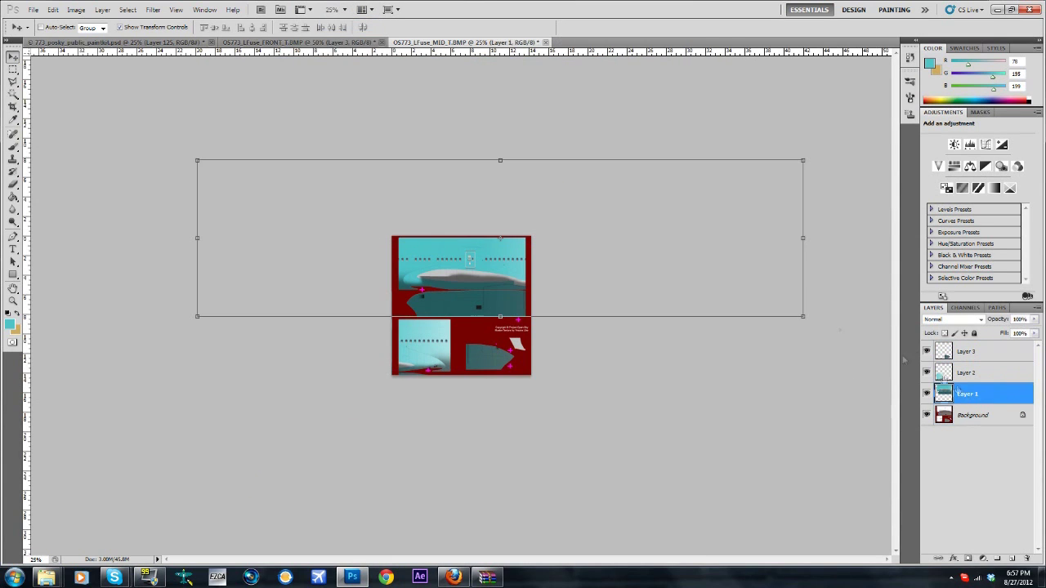
# Save the mid-fuselage texture to the Desktop as OS773_LFuse_MID_T.bmp, a Windows BMP with 24-bit depth
pyautogui.click(33, 10)
pyautogui.click(57, 178)
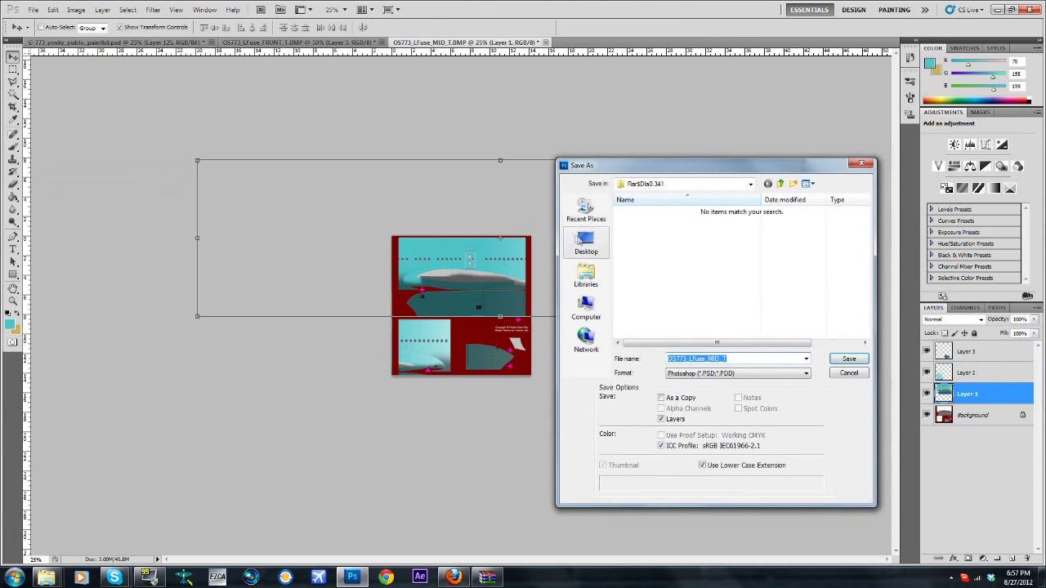
pyautogui.click(585, 243)
pyautogui.click(735, 373)
pyautogui.click(699, 399)
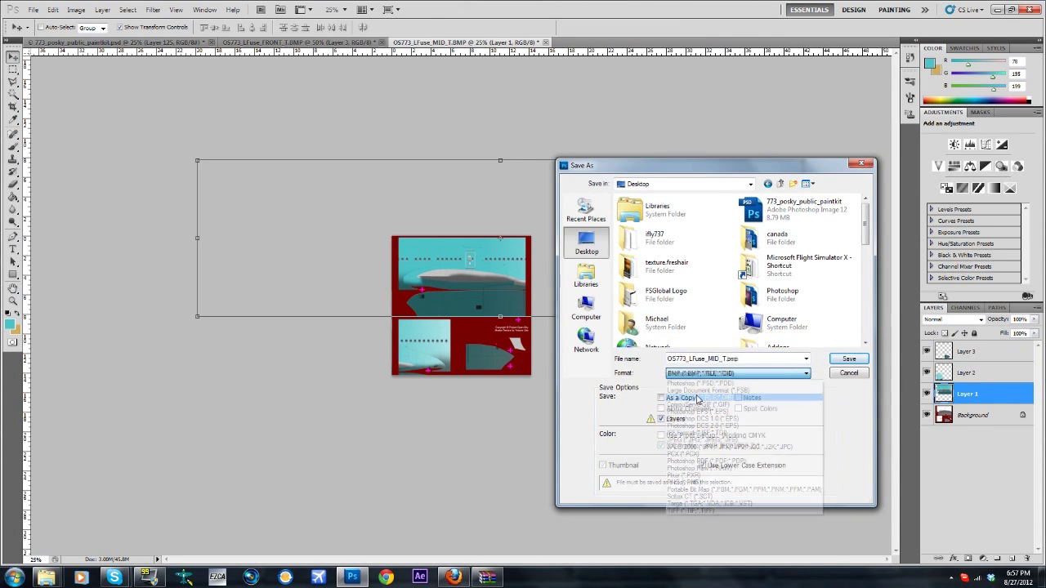
pyautogui.press('Return')
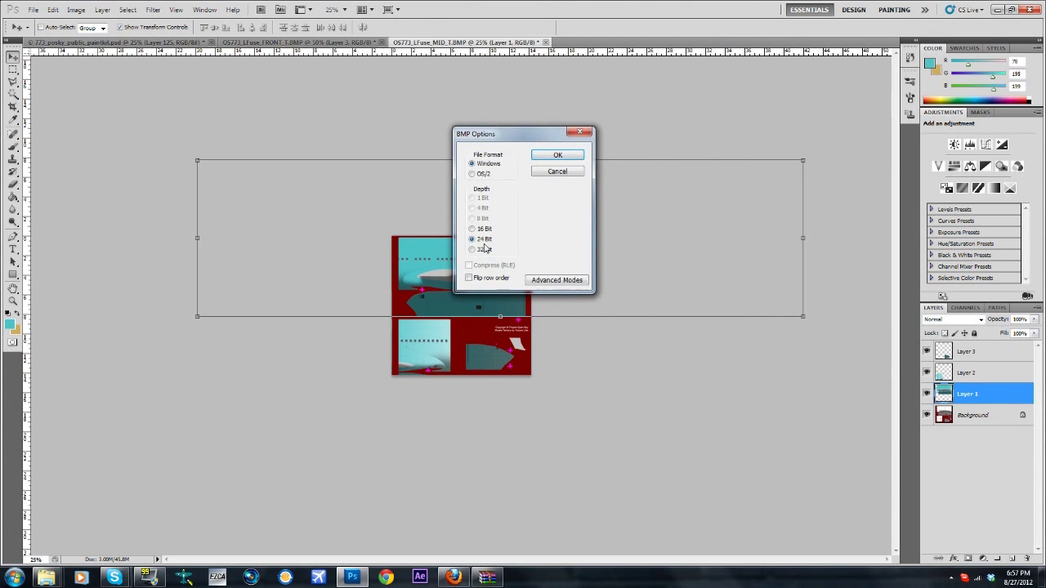
pyautogui.click(557, 156)
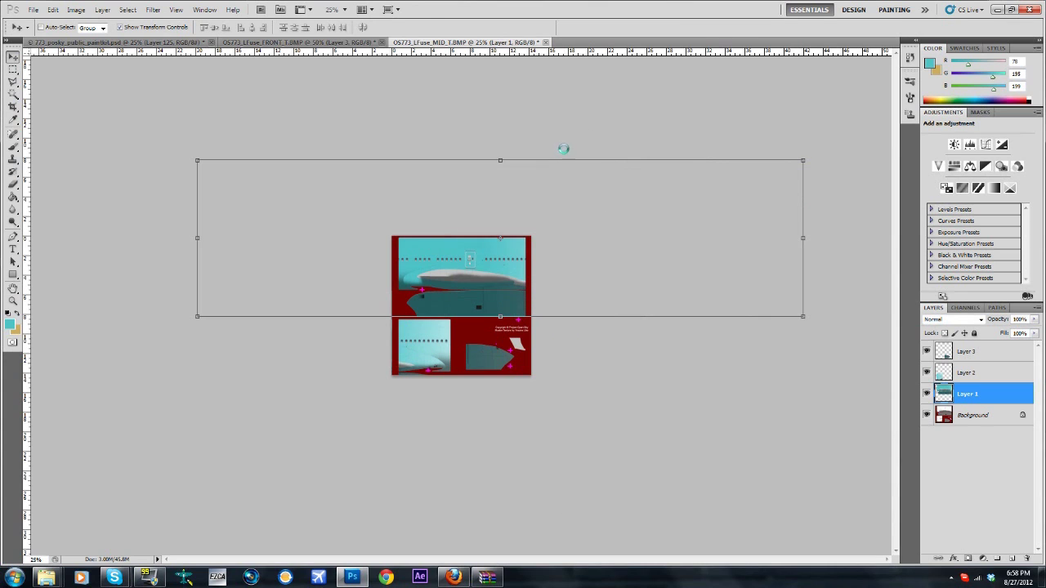
# Switch to WinRAR and open OS773_LFuse_REAR_T.BMP from the paint kit's White layout folder in Photoshop
pyautogui.click(359, 10)
pyautogui.click(350, 61)
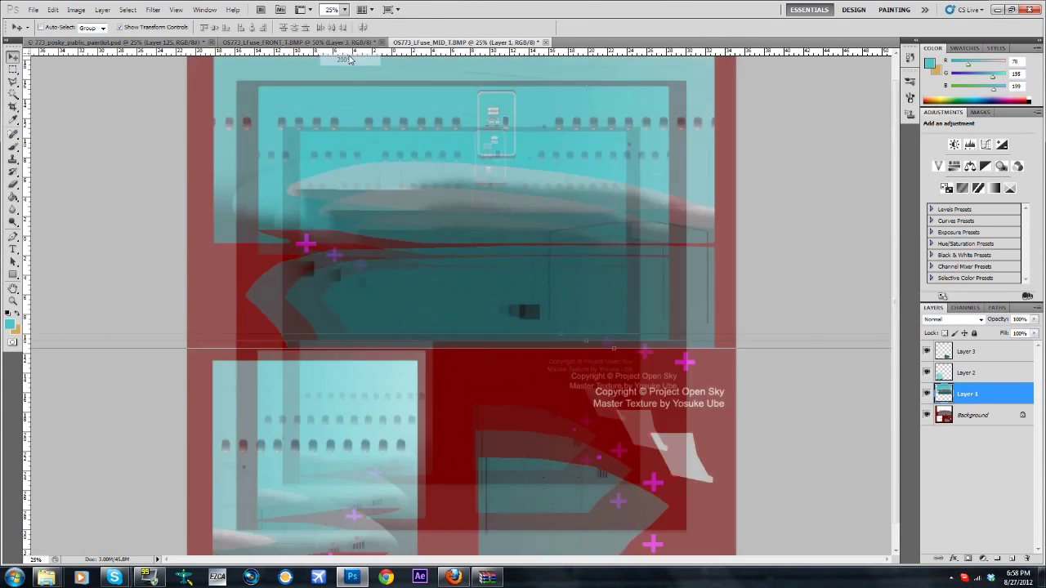
pyautogui.click(347, 10)
pyautogui.click(347, 46)
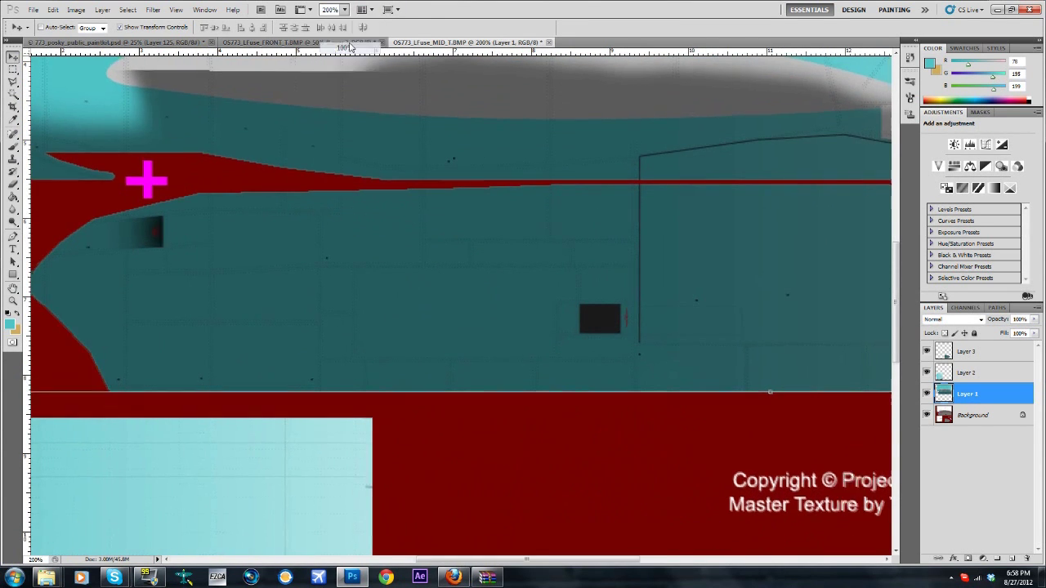
pyautogui.click(490, 578)
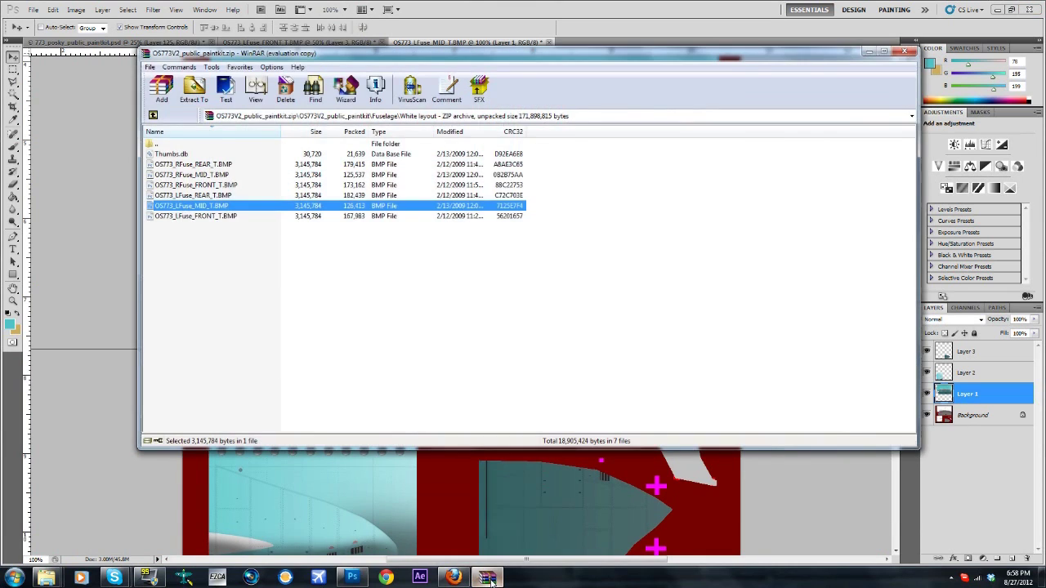
pyautogui.doubleClick(215, 196)
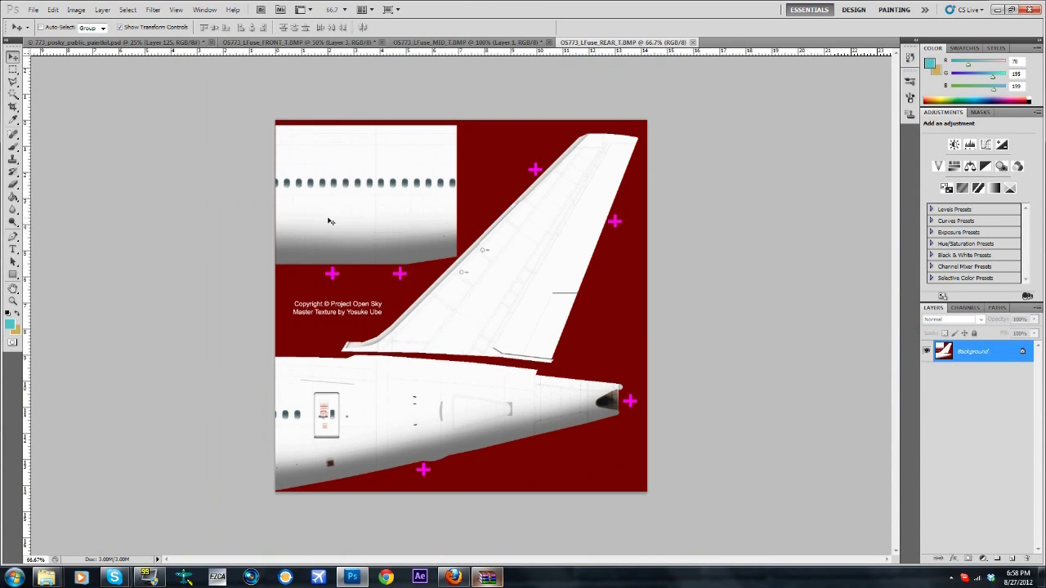
# Paste the merged livery and move its rear fuselage section over the upper-left fuselage panel of the rear texture
pyautogui.hotkey('ctrl', 'v')
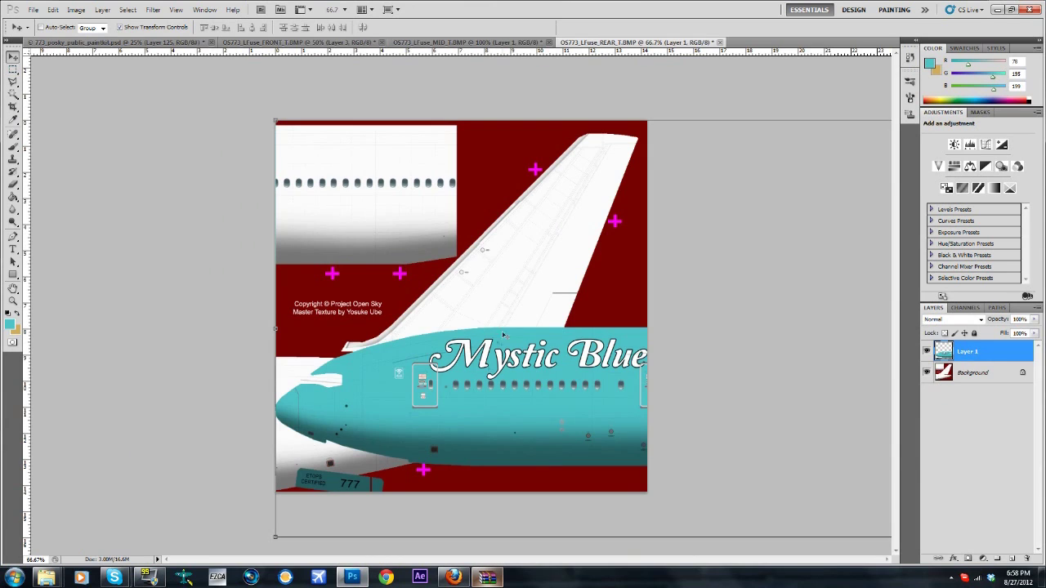
pyautogui.moveTo(566, 383); pyautogui.dragTo(233, 259)
pyautogui.moveTo(572, 273); pyautogui.dragTo(212, 210)
pyautogui.moveTo(564, 238); pyautogui.dragTo(292, 204)
pyautogui.moveTo(523, 204); pyautogui.dragTo(288, 232)
# Set the pasted livery layer to Multiply and align its belly edge precisely with the upper-left fuselage panel
pyautogui.click(966, 323)
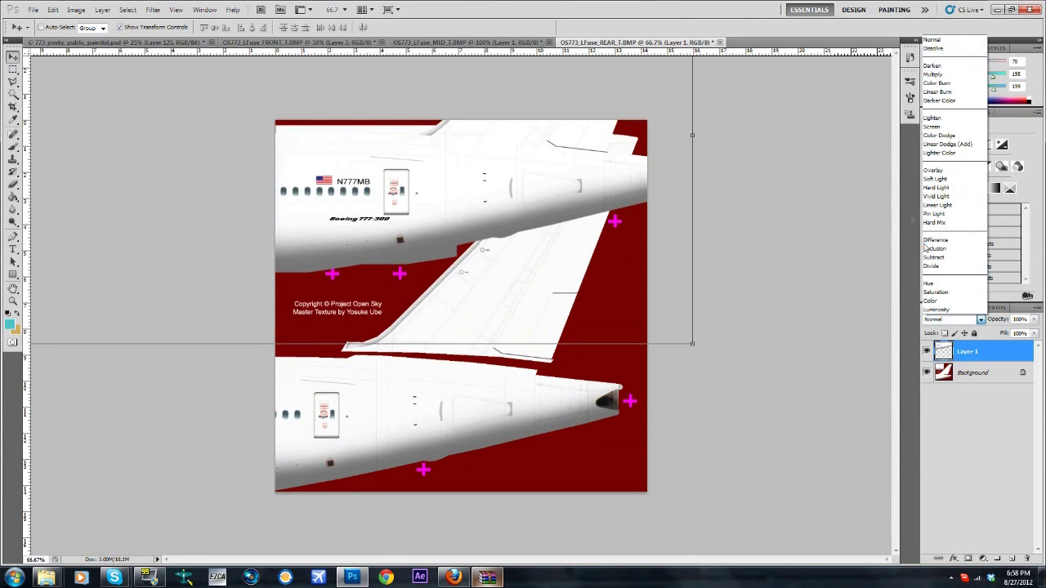
pyautogui.click(952, 70)
pyautogui.moveTo(498, 197); pyautogui.dragTo(553, 209)
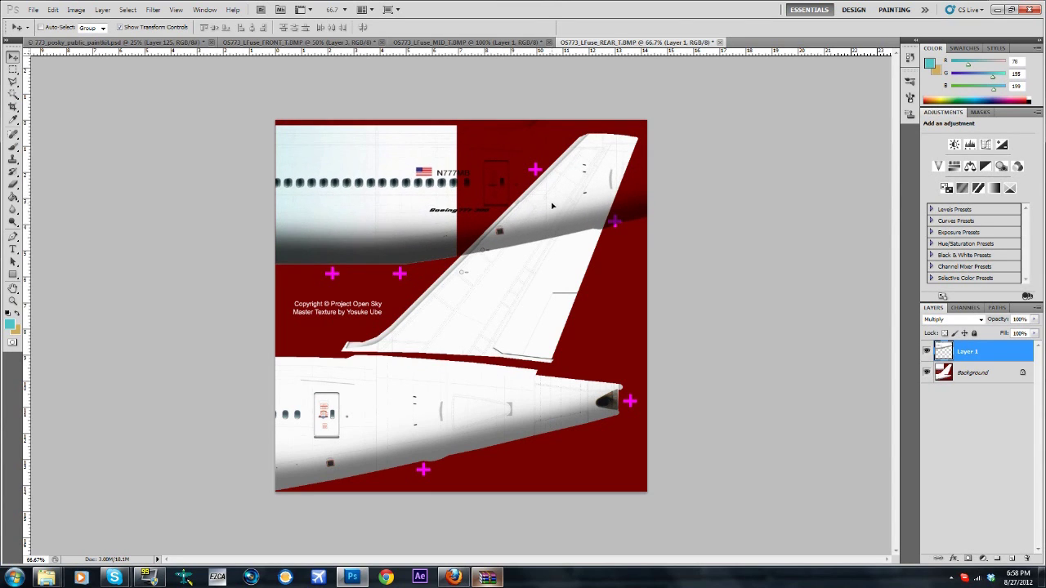
pyautogui.click(344, 9)
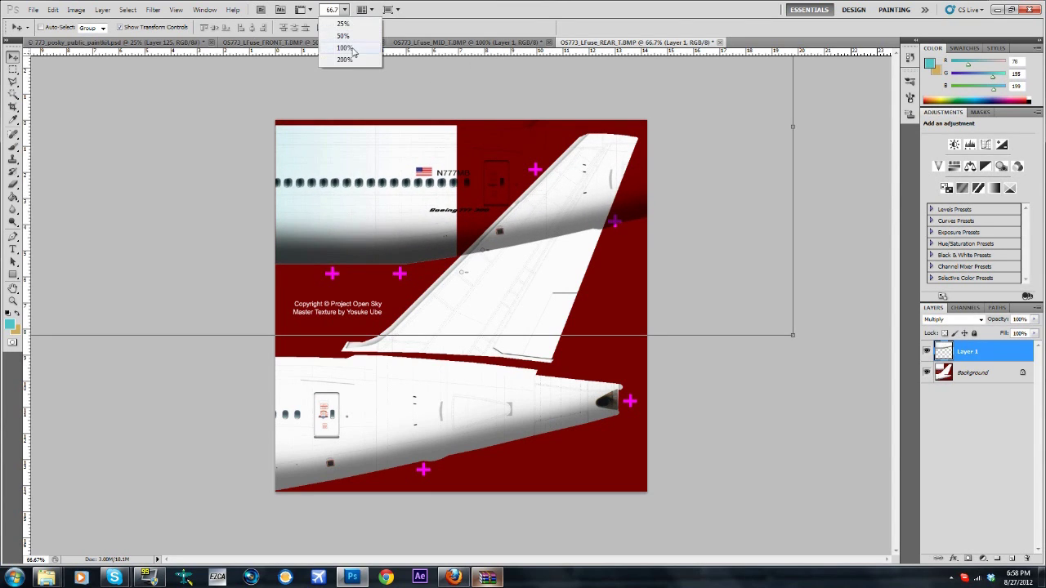
pyautogui.click(335, 66)
pyautogui.scroll(1, 334, 210)
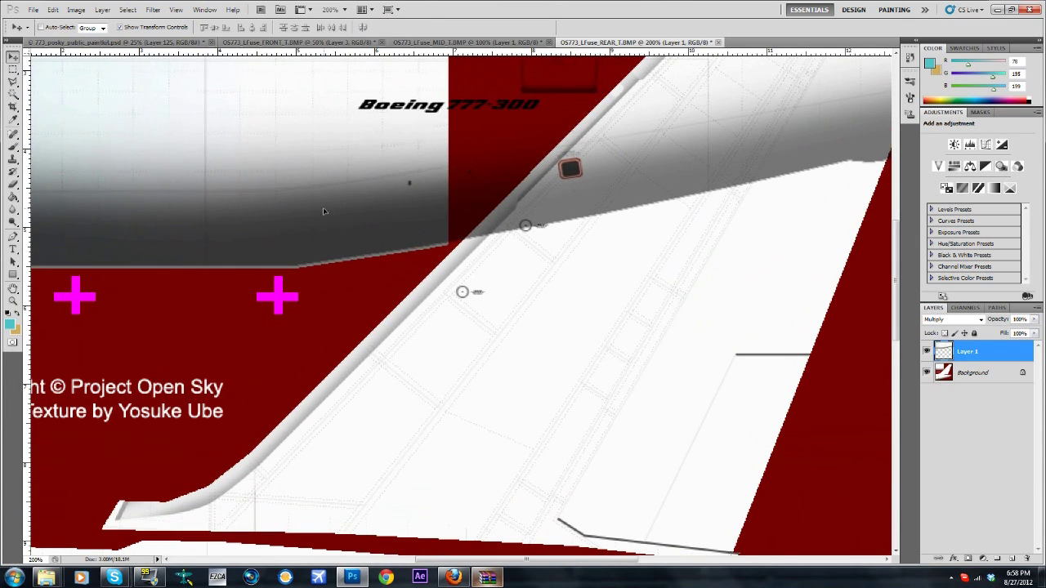
pyautogui.moveTo(323, 211); pyautogui.dragTo(324, 210)
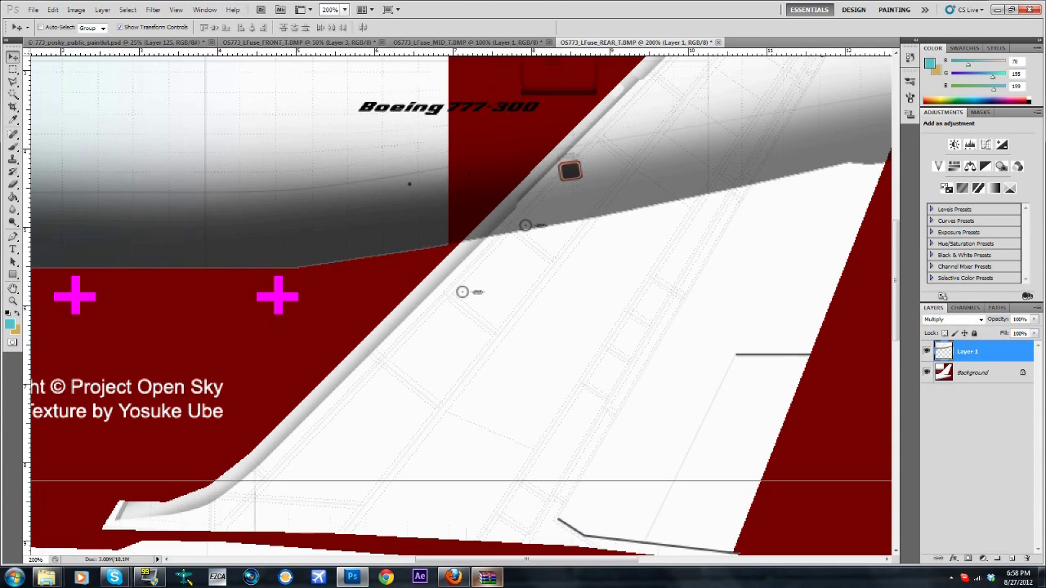
pyautogui.click(344, 9)
pyautogui.click(343, 36)
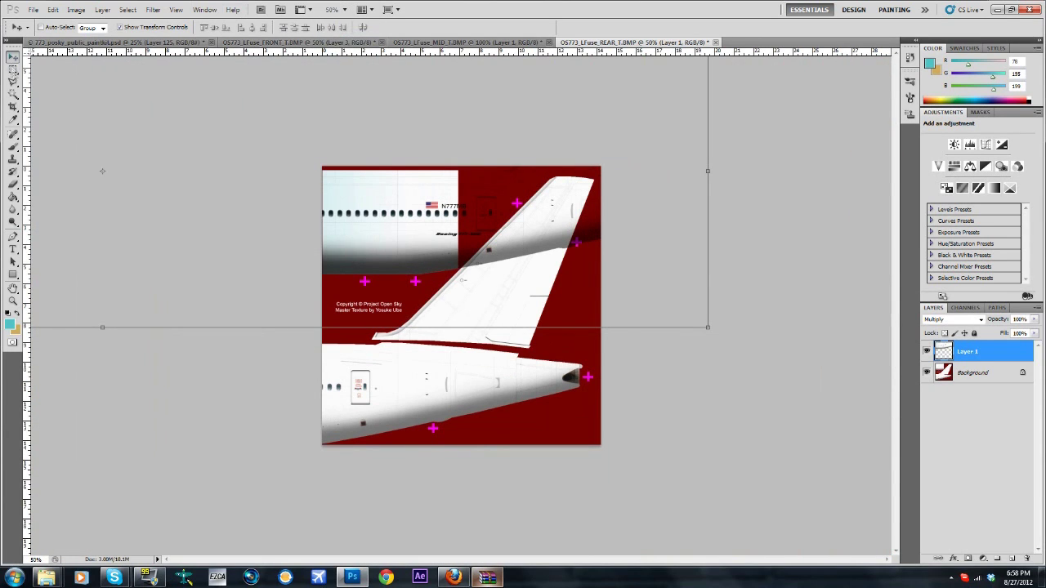
# Delete the part of the first livery copy to the right of the upper-left fuselage panel, deselect, and set its layer to Normal
pyautogui.press('m')
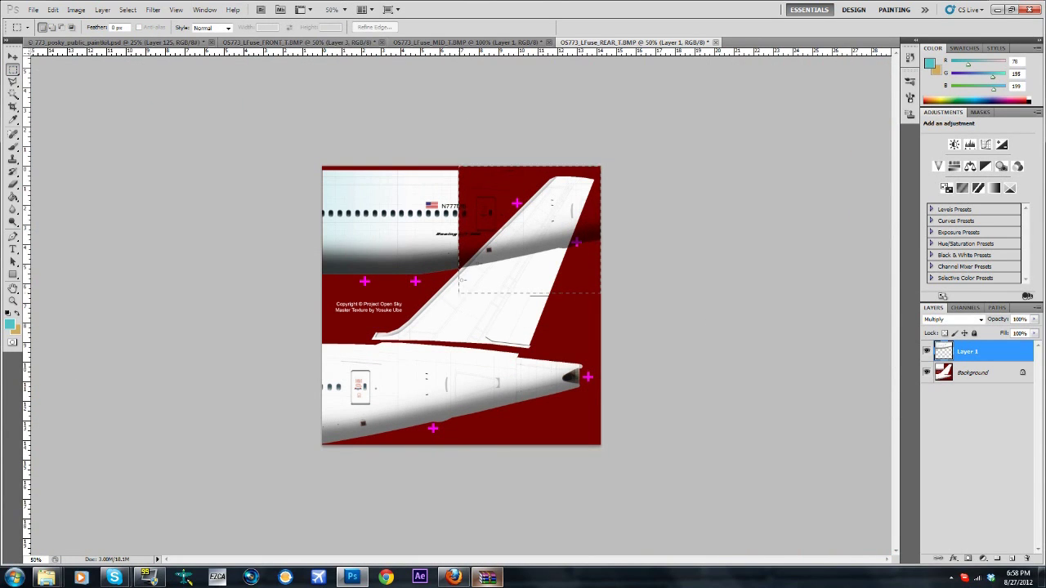
pyautogui.rightClick(493, 193)
pyautogui.click(523, 204)
pyautogui.click(956, 319)
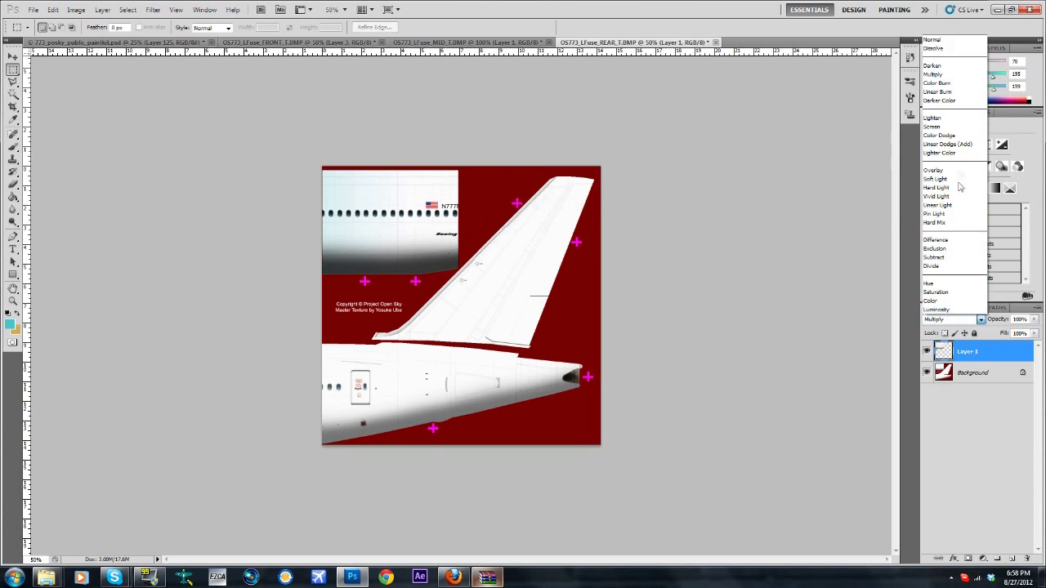
pyautogui.click(944, 40)
# Paste a second copy of the livery and move its tail cone section over the lower rear fuselage
pyautogui.hotkey('ctrl', 'v')
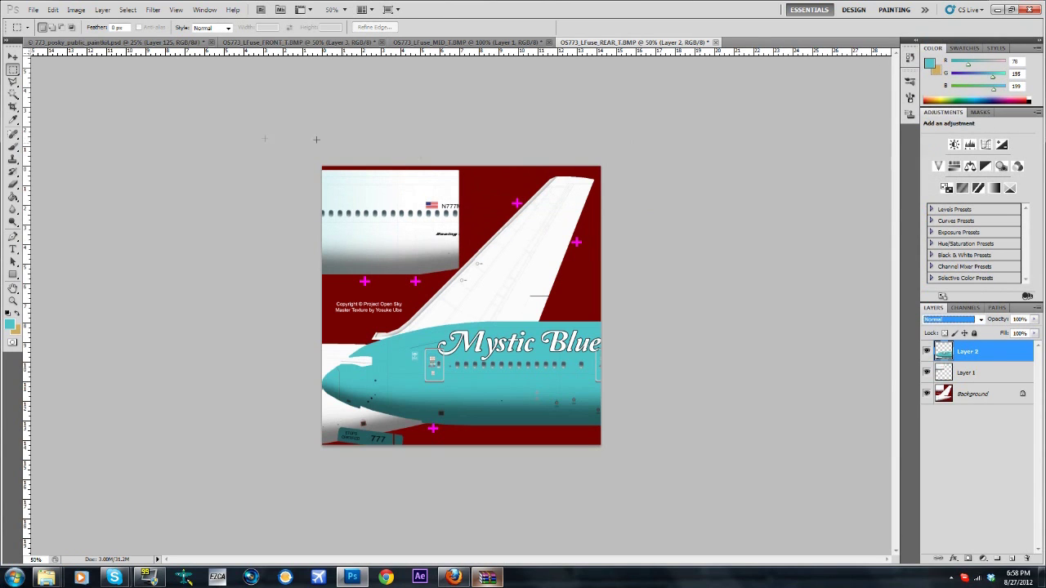
pyautogui.click(13, 57)
pyautogui.moveTo(488, 337); pyautogui.dragTo(58, 286)
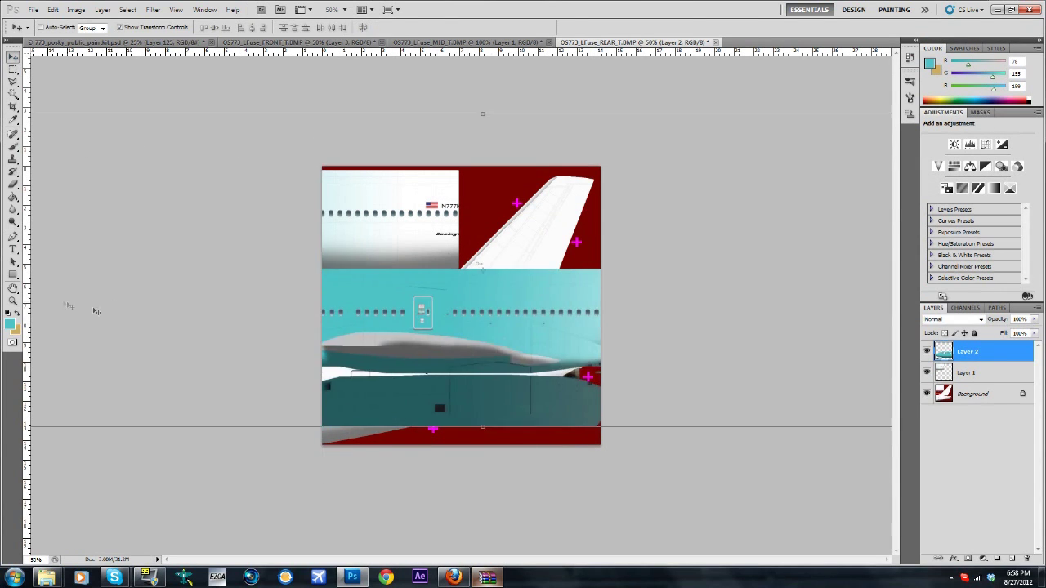
pyautogui.moveTo(380, 311); pyautogui.dragTo(142, 335)
pyautogui.moveTo(485, 341); pyautogui.dragTo(273, 344)
pyautogui.moveTo(538, 333); pyautogui.dragTo(514, 389)
# Set the second livery copy's blend mode to Multiply
pyautogui.click(950, 319)
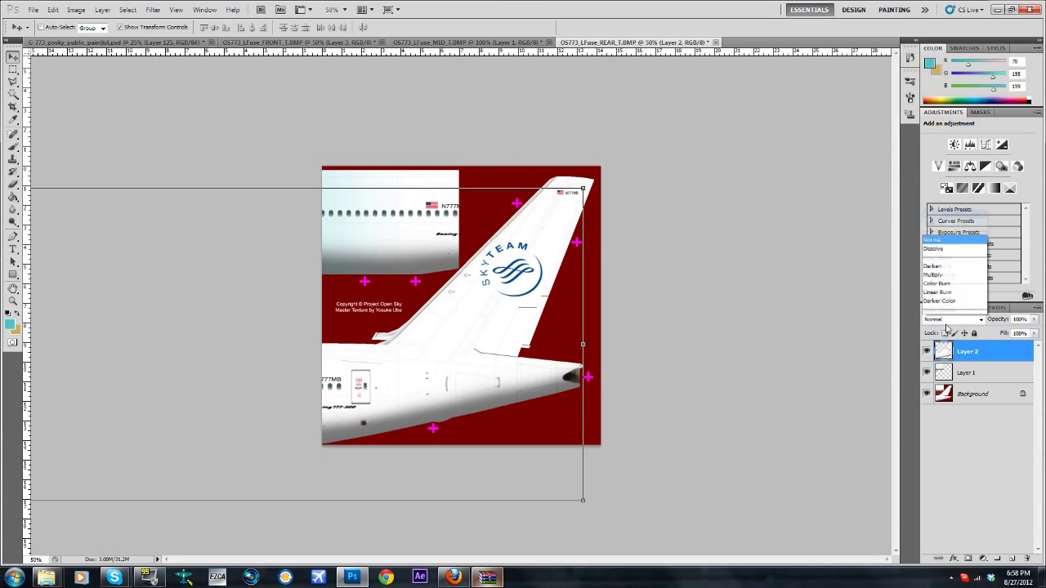
pyautogui.click(939, 79)
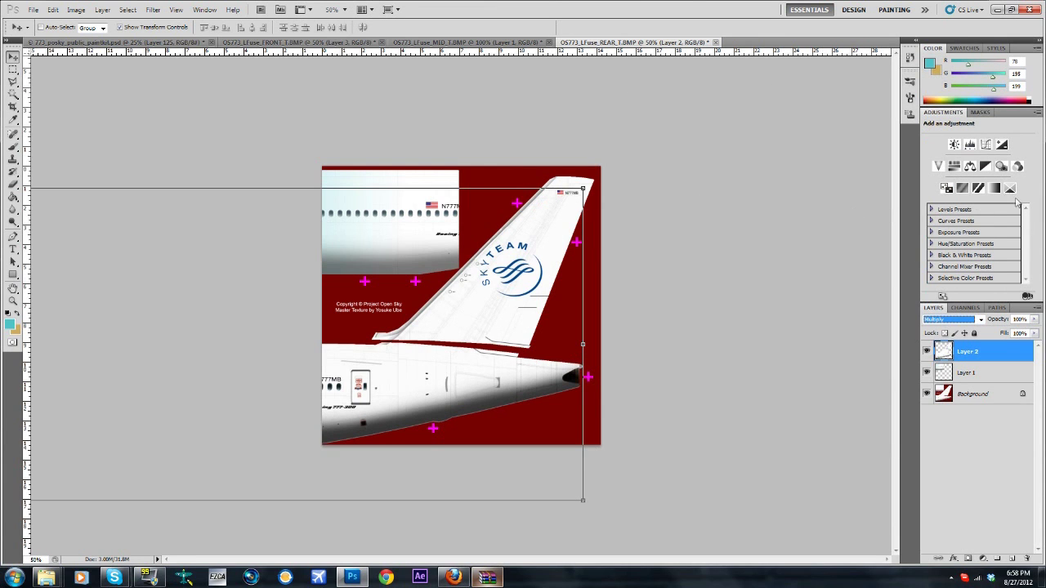
pyautogui.click(339, 10)
pyautogui.click(344, 60)
pyautogui.scroll(-7, 688, 258)
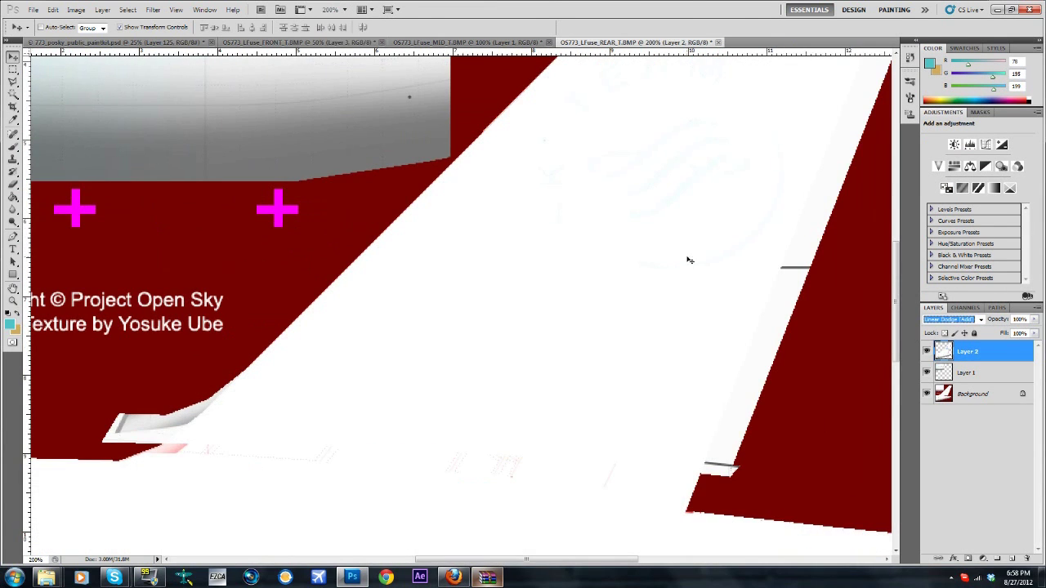
pyautogui.scroll(3, 809, 320)
pyautogui.scroll(1, 893, 341)
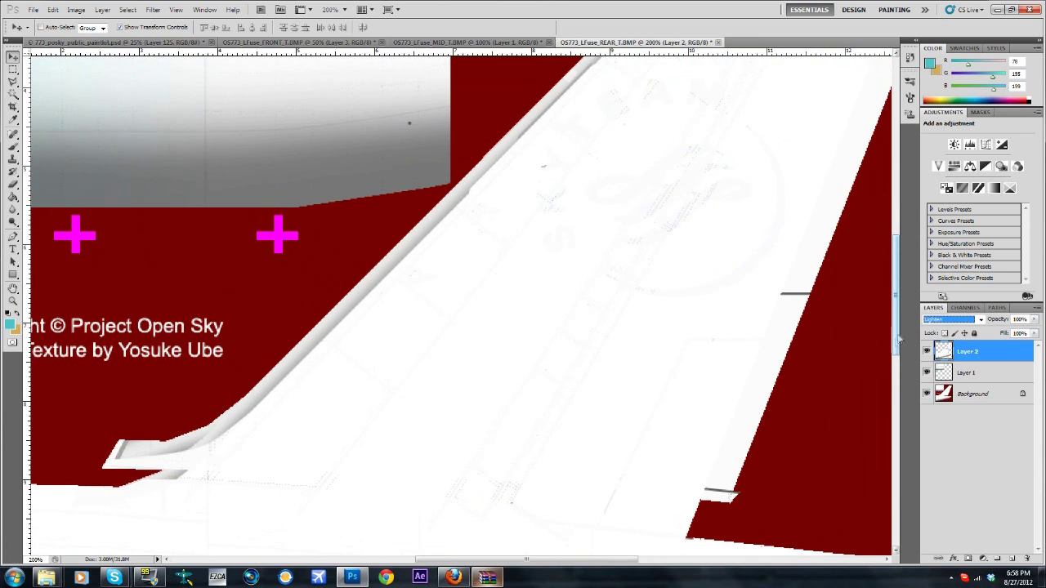
pyautogui.scroll(-5, 905, 415)
pyautogui.click(950, 319)
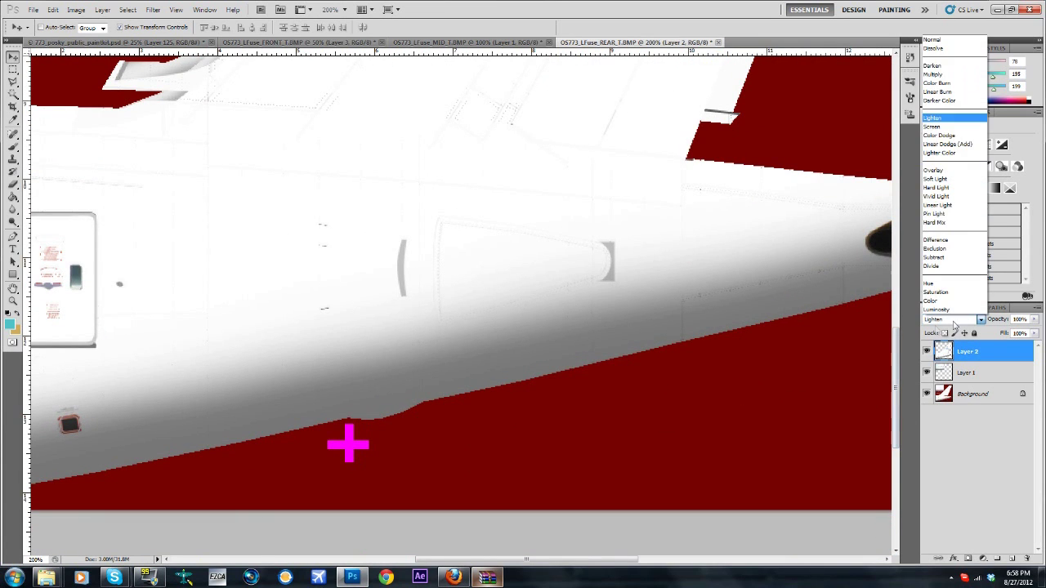
pyautogui.click(938, 74)
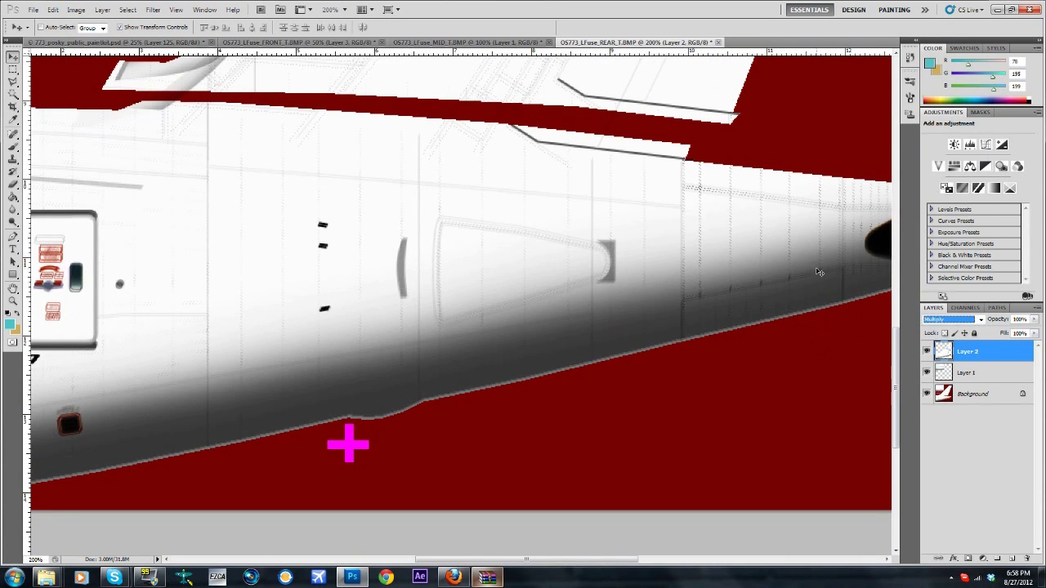
# Align the second livery copy precisely with the door, panel lines and tail cone outline of the lower rear fuselage
pyautogui.moveTo(817, 269); pyautogui.dragTo(815, 270)
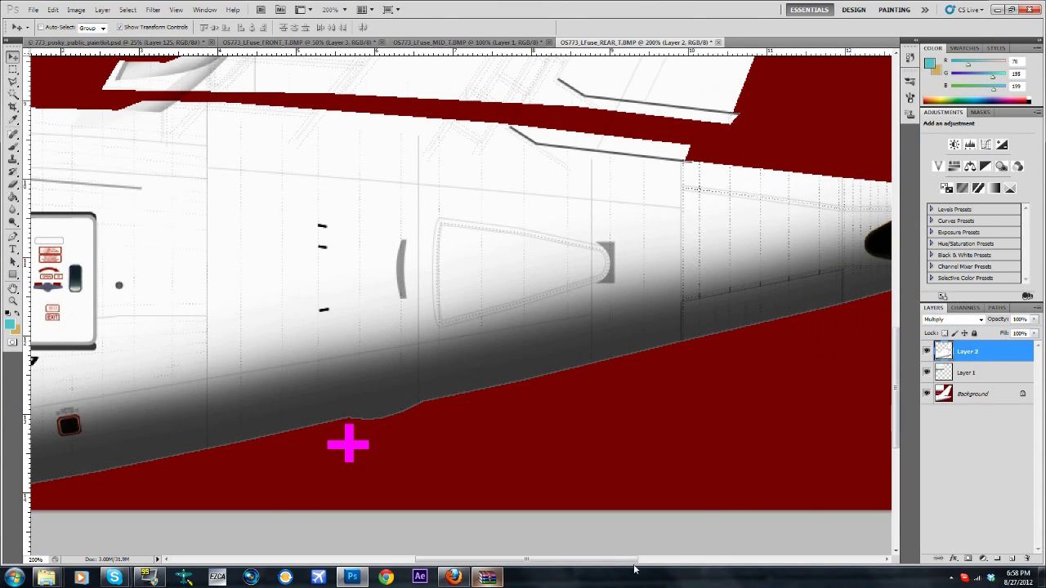
pyautogui.moveTo(625, 563); pyautogui.dragTo(677, 564)
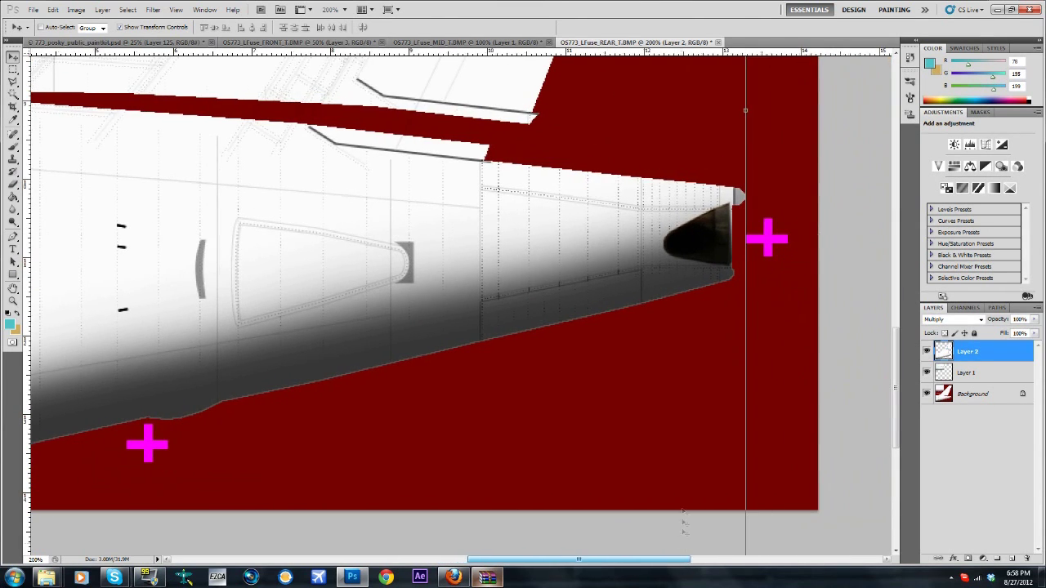
pyautogui.moveTo(642, 269); pyautogui.dragTo(639, 265)
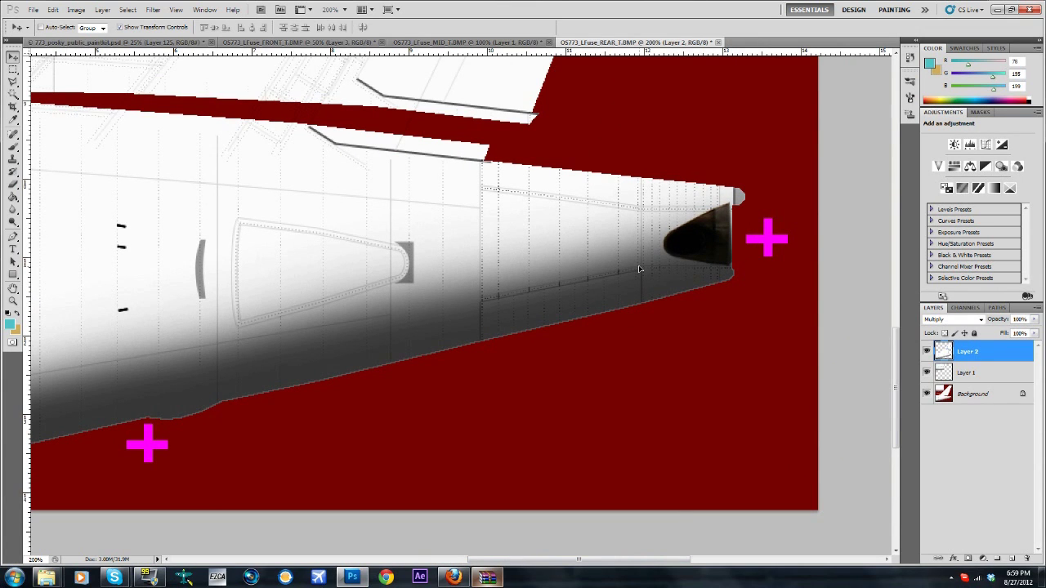
pyautogui.click(346, 8)
pyautogui.click(347, 36)
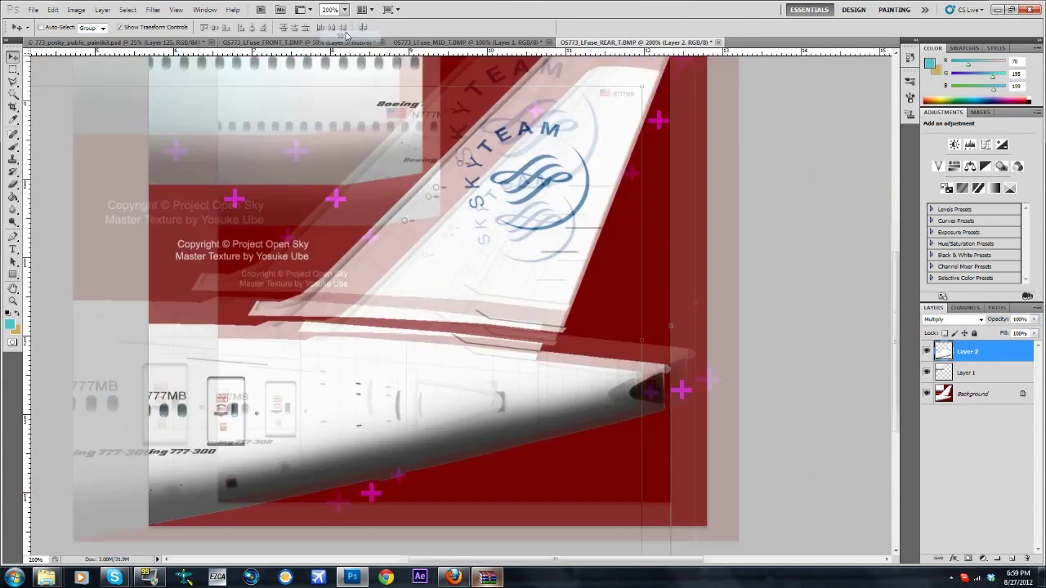
# Outline the whole vertical fin with the Polygonal Lasso, delete that area from the second livery copy, and clear the selection
pyautogui.click(13, 83)
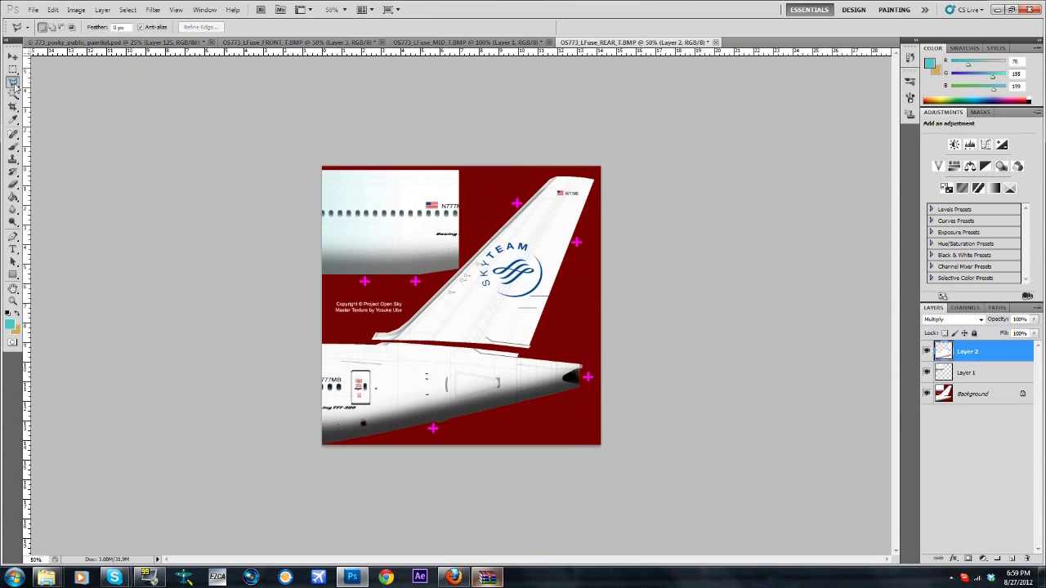
pyautogui.click(13, 83)
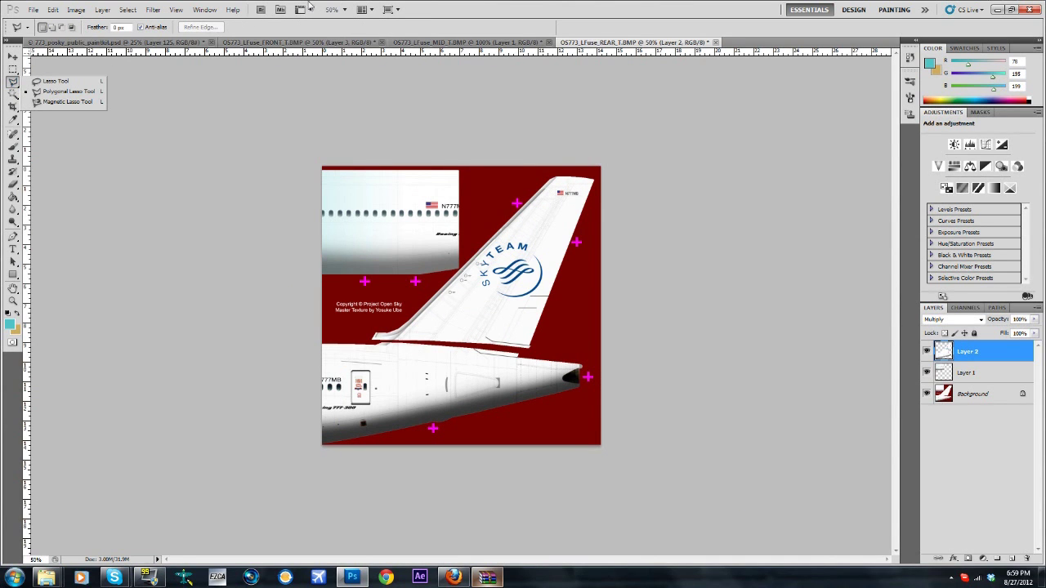
pyautogui.click(344, 9)
pyautogui.click(360, 52)
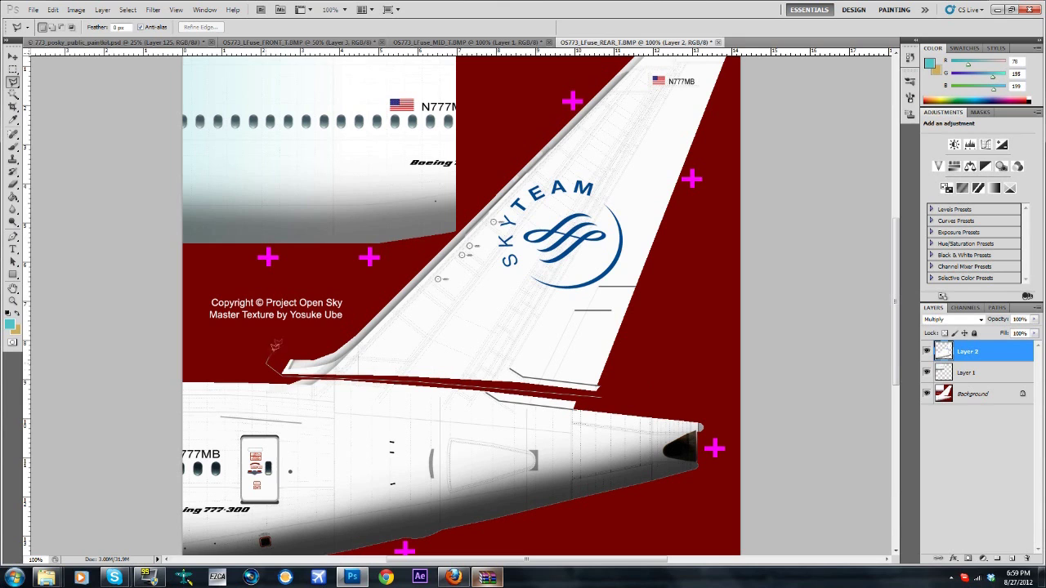
pyautogui.click(453, 234)
pyautogui.click(589, 85)
pyautogui.moveTo(598, 79); pyautogui.dragTo(598, 205)
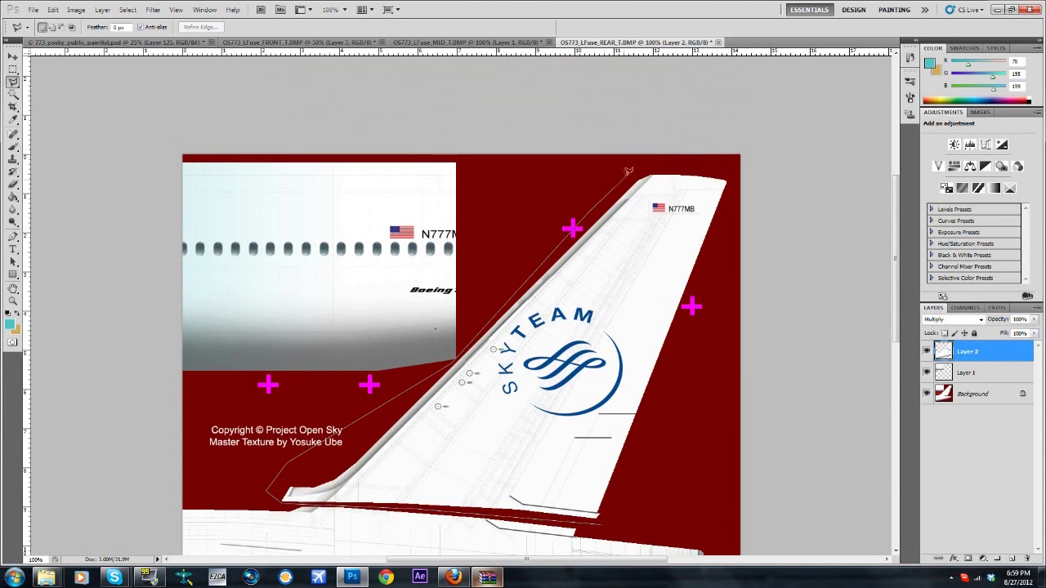
pyautogui.click(763, 165)
pyautogui.scroll(-2, 763, 165)
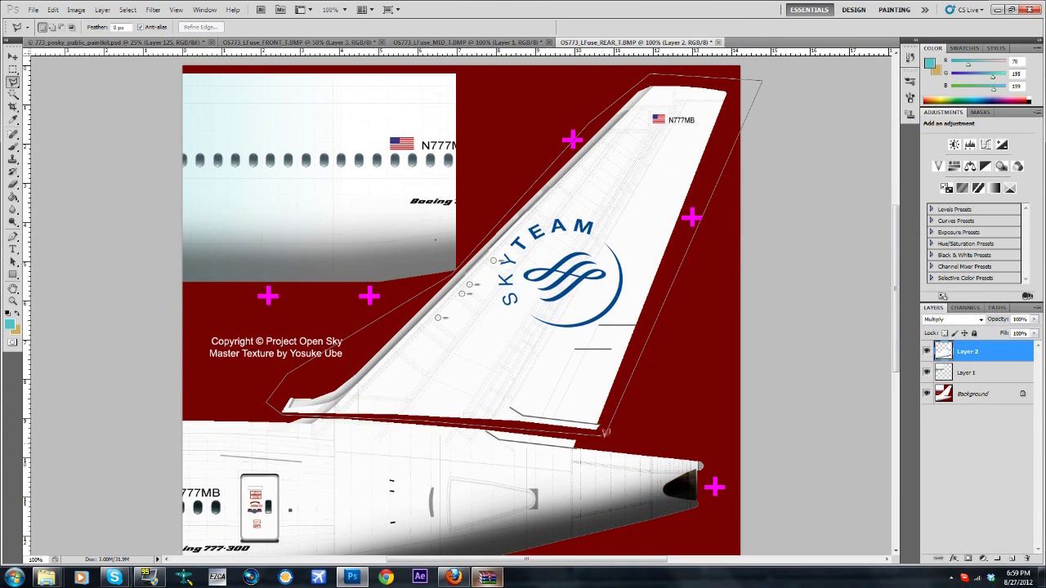
pyautogui.doubleClick(602, 431)
pyautogui.press('Delete')
pyautogui.rightClick(600, 300)
pyautogui.click(614, 305)
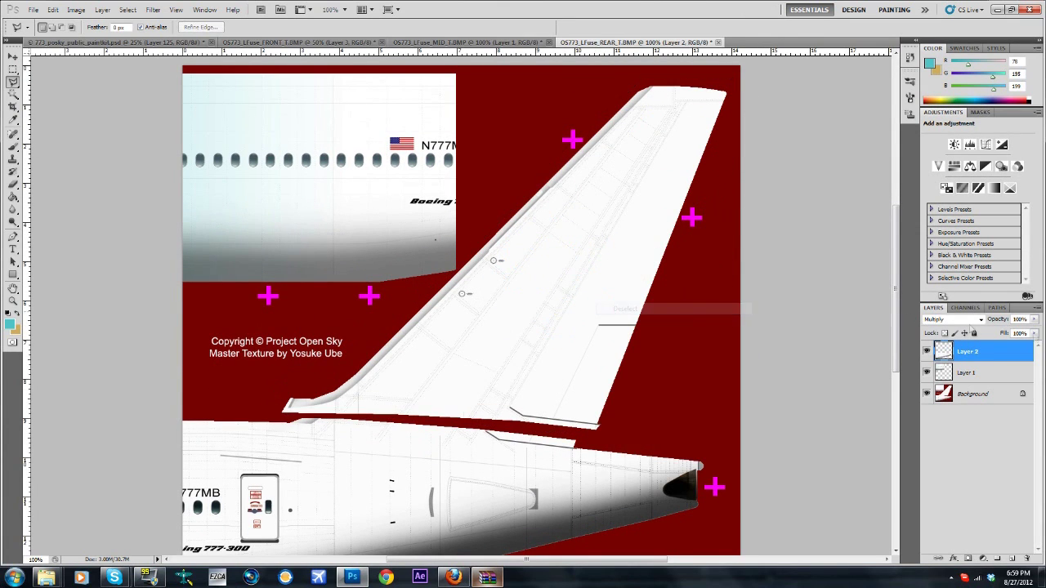
# Set the second livery copy's blend mode back to Normal
pyautogui.click(966, 308)
pyautogui.click(933, 308)
pyautogui.click(945, 320)
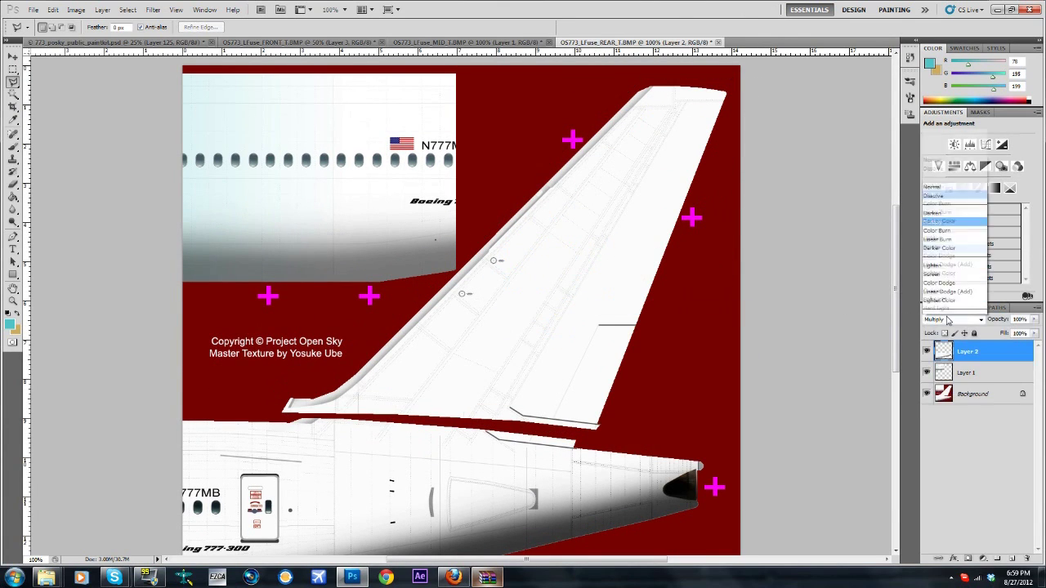
pyautogui.click(932, 38)
# Paste a third copy of the livery and move its SkyTeam tail fin over the texture's vertical fin
pyautogui.hotkey('ctrl', 'v')
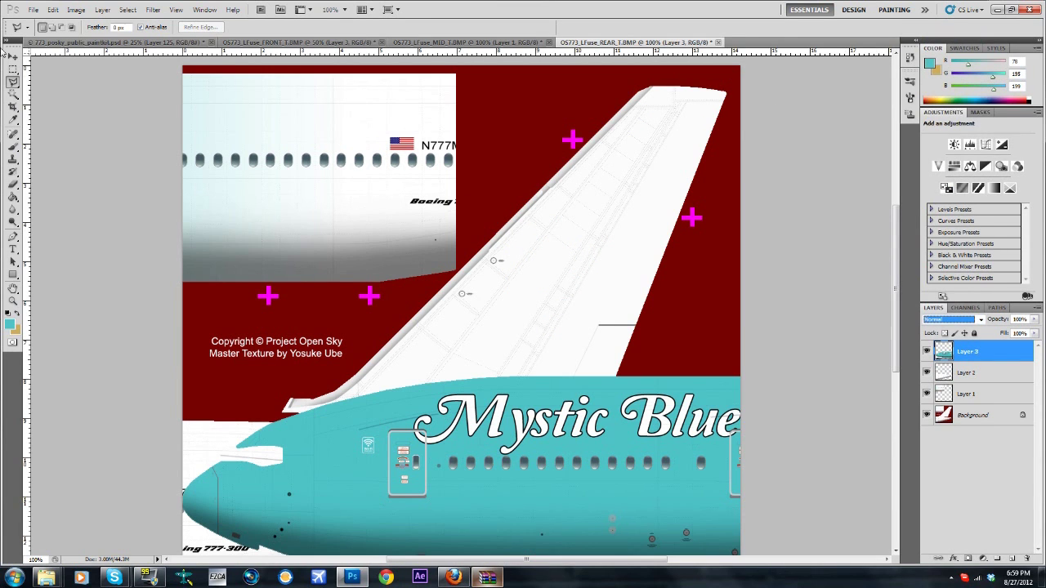
pyautogui.click(13, 56)
pyautogui.moveTo(565, 417); pyautogui.dragTo(163, 406)
pyautogui.moveTo(658, 391); pyautogui.dragTo(380, 369)
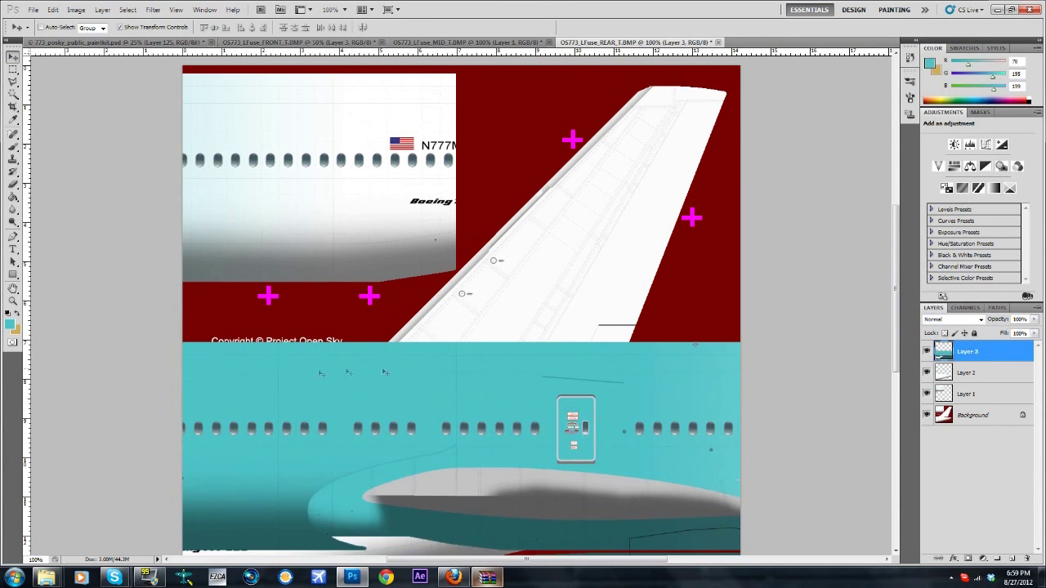
pyautogui.moveTo(602, 402); pyautogui.dragTo(273, 402)
pyautogui.moveTo(693, 415); pyautogui.dragTo(324, 399)
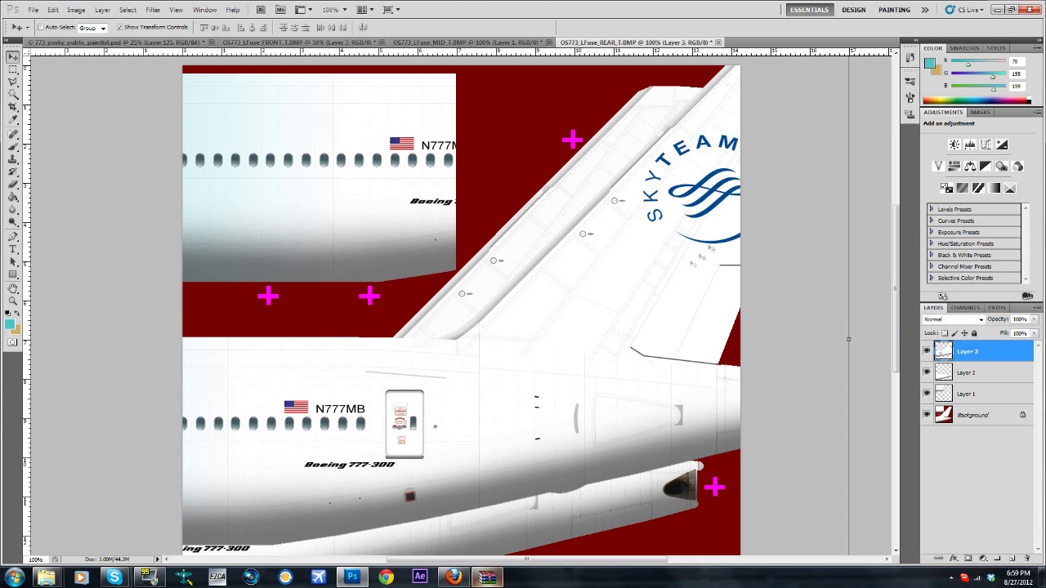
pyautogui.moveTo(598, 274); pyautogui.dragTo(603, 263)
# Set the third livery copy to Multiply and align its fin with the outline and markings of the vertical fin
pyautogui.click(963, 320)
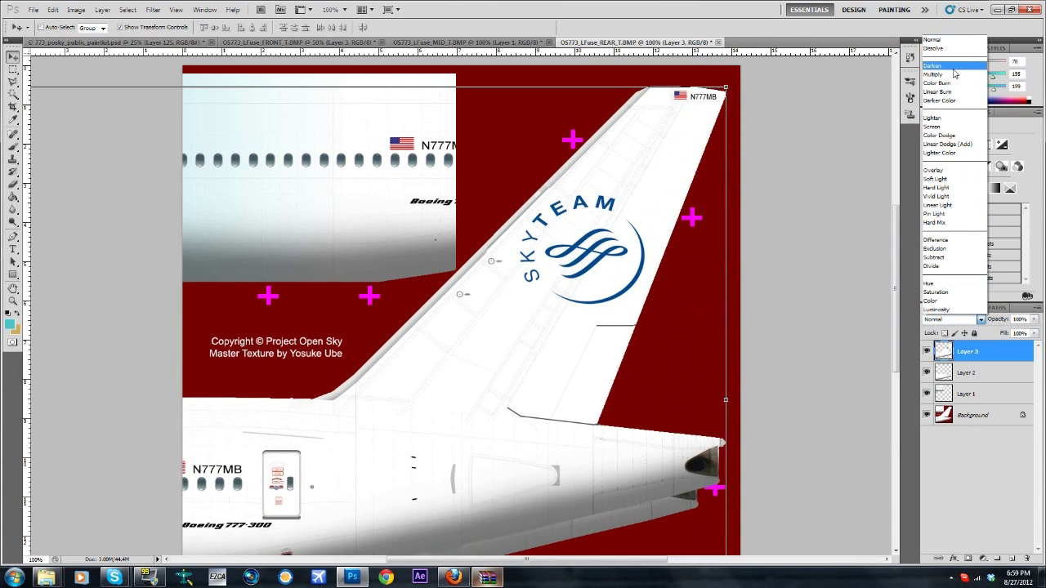
pyautogui.click(933, 74)
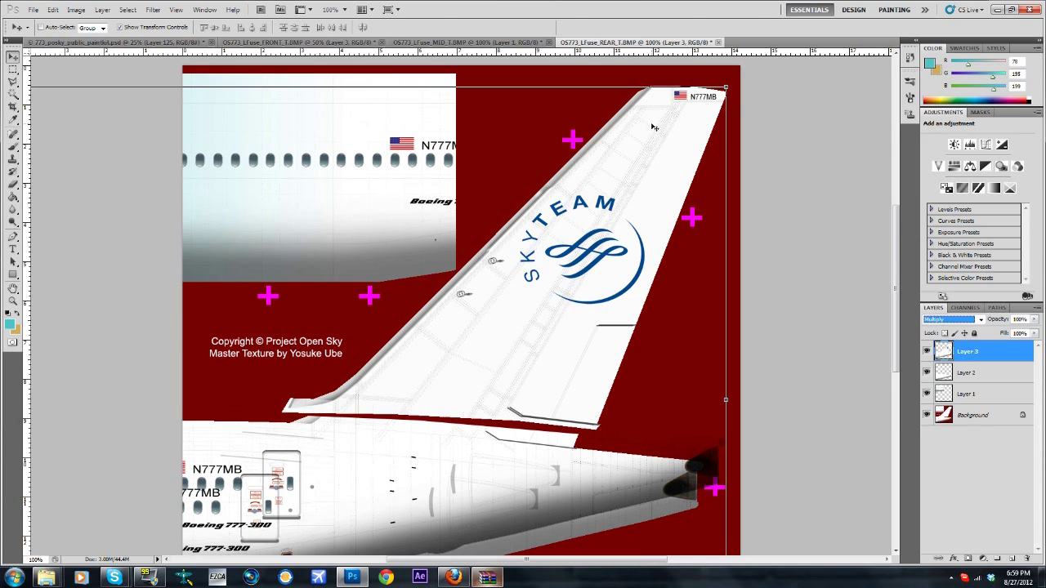
pyautogui.moveTo(652, 124); pyautogui.dragTo(654, 122)
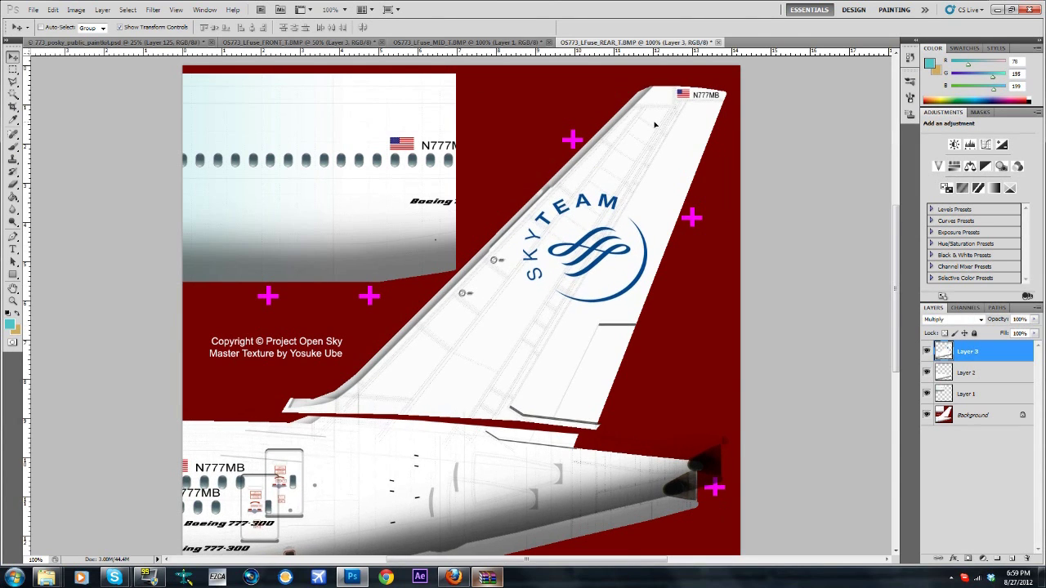
pyautogui.scroll(3, 655, 124)
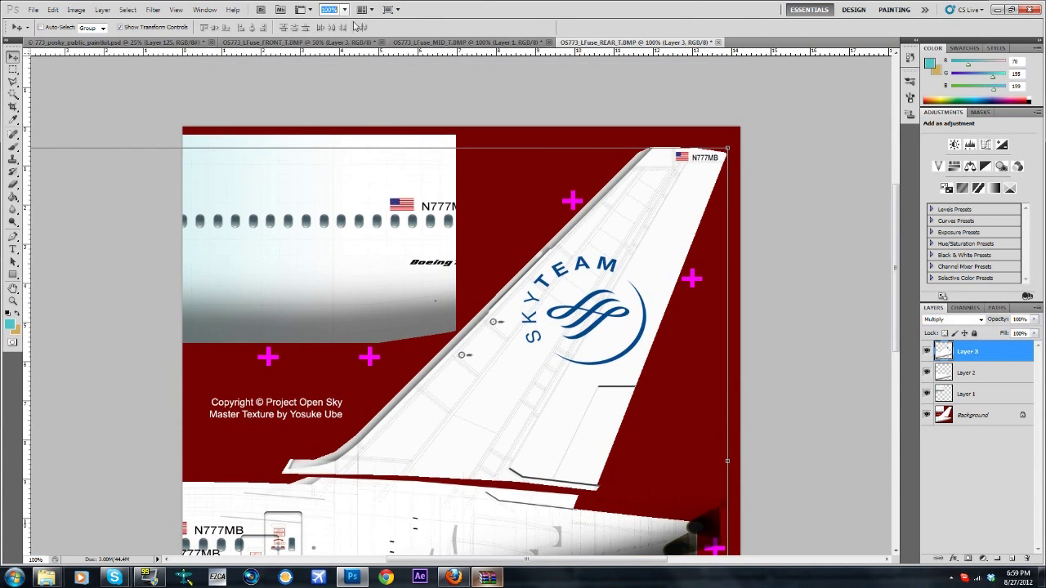
# Fine-align the third livery copy at 400% zoom so its fin tip, rivets and panel lines match the texture's vertical fin
pyautogui.click(344, 9)
pyautogui.click(335, 63)
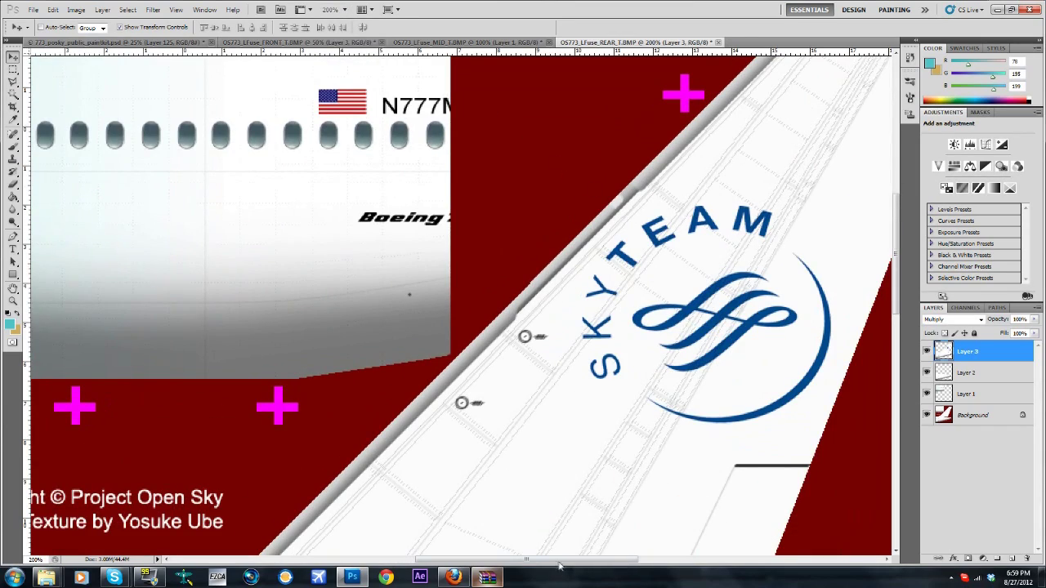
pyautogui.moveTo(551, 561); pyautogui.dragTo(673, 561)
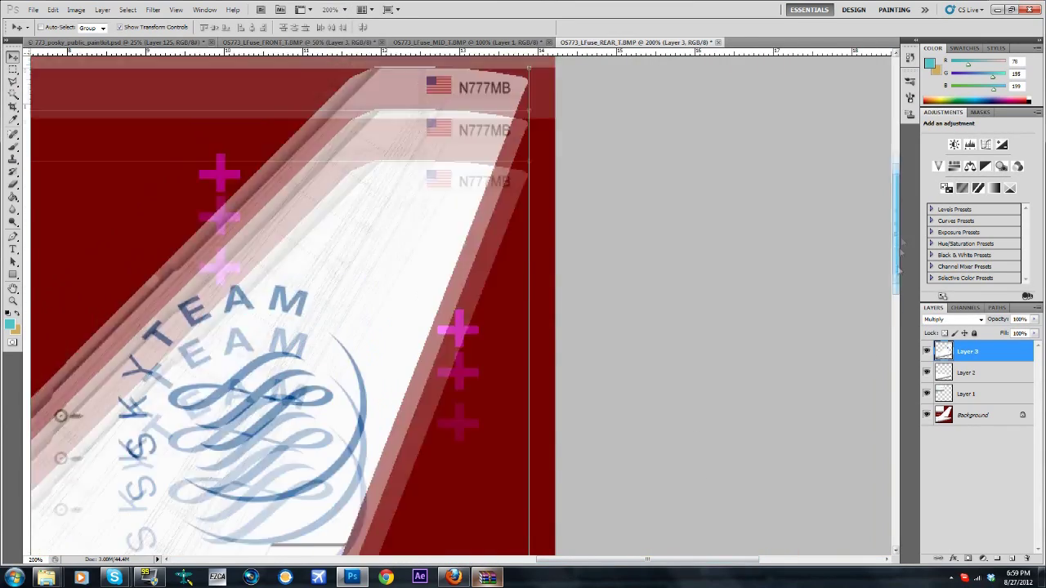
pyautogui.scroll(5, 383, 372)
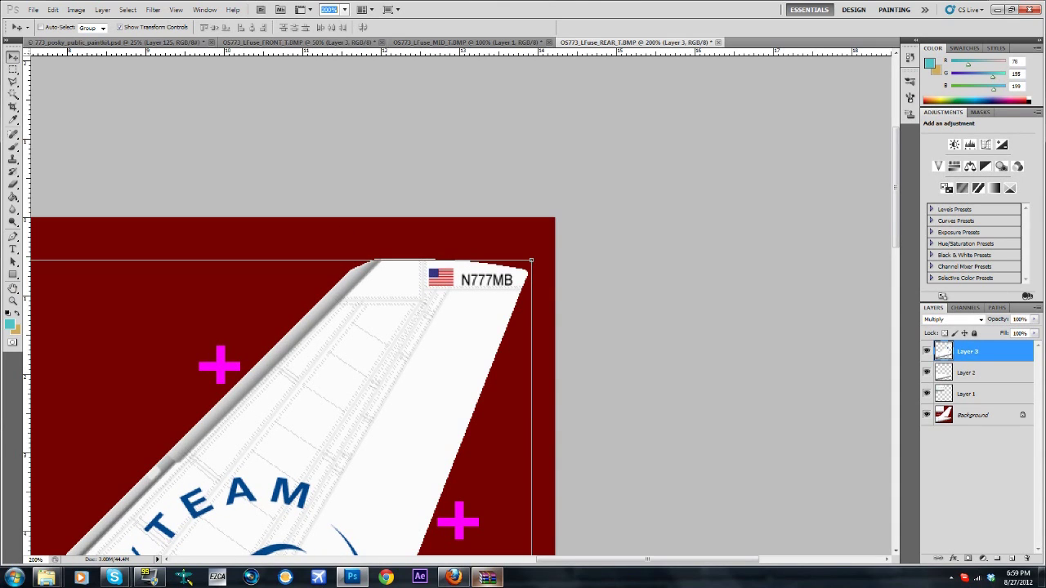
pyautogui.press('Return')
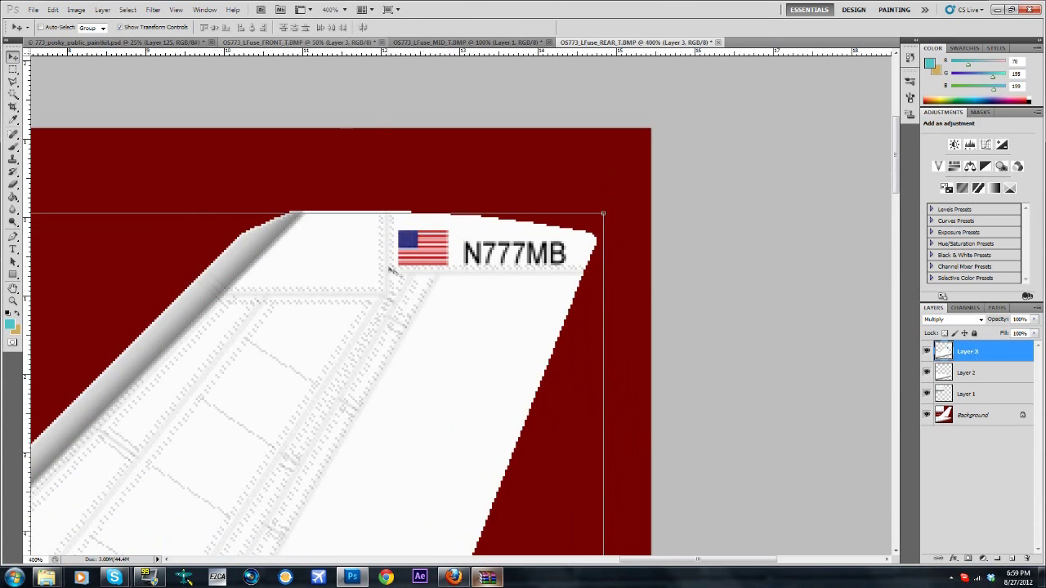
pyautogui.moveTo(357, 252)
pyautogui.mouseDown()
pyautogui.moveTo(352, 264)
pyautogui.moveTo(420, 242)
pyautogui.moveTo(364, 237)
pyautogui.mouseUp()
pyautogui.moveTo(494, 274); pyautogui.dragTo(479, 288)
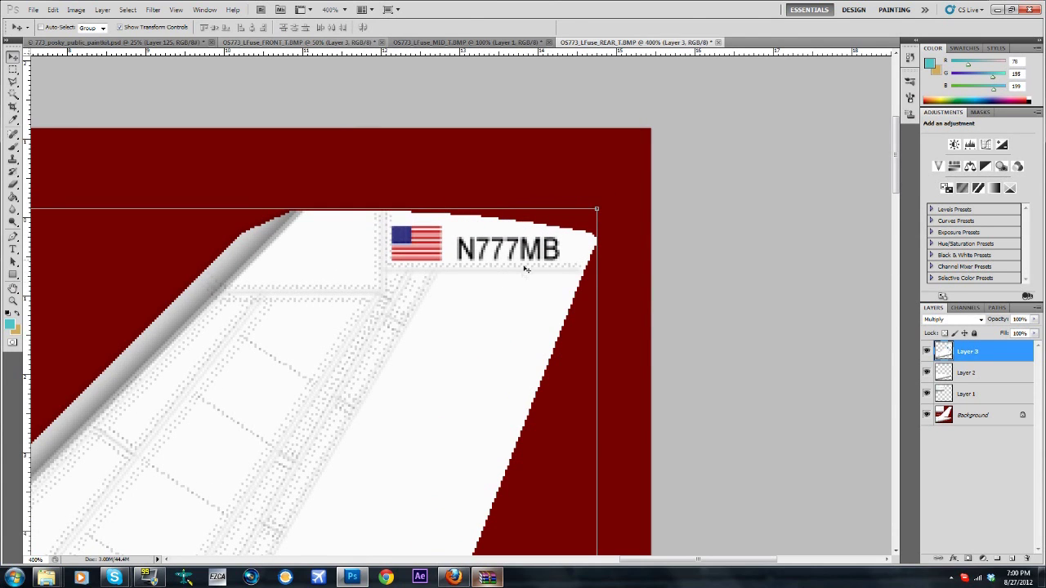
pyautogui.moveTo(571, 276); pyautogui.dragTo(572, 280)
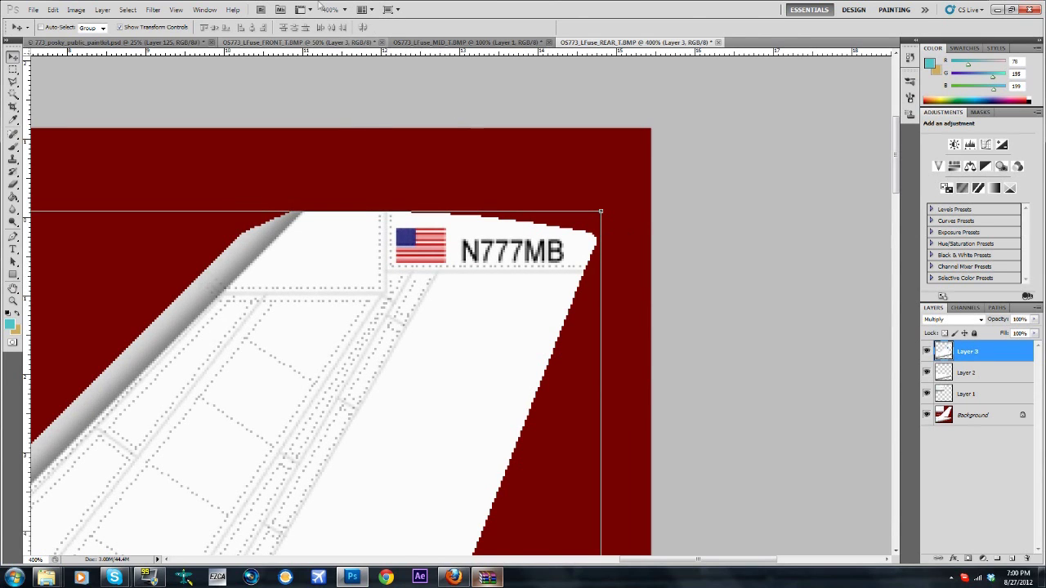
pyautogui.click(343, 9)
pyautogui.click(342, 40)
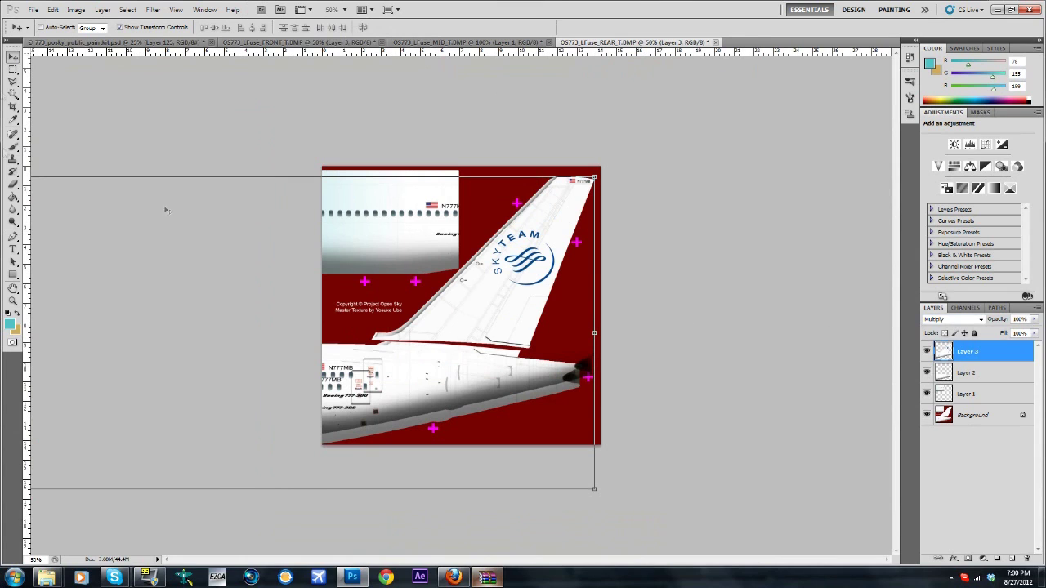
# Outline the rear fuselage below the fin with the Polygonal Lasso, delete that area from the third livery copy, and clear the selection
pyautogui.click(12, 81)
pyautogui.click(343, 9)
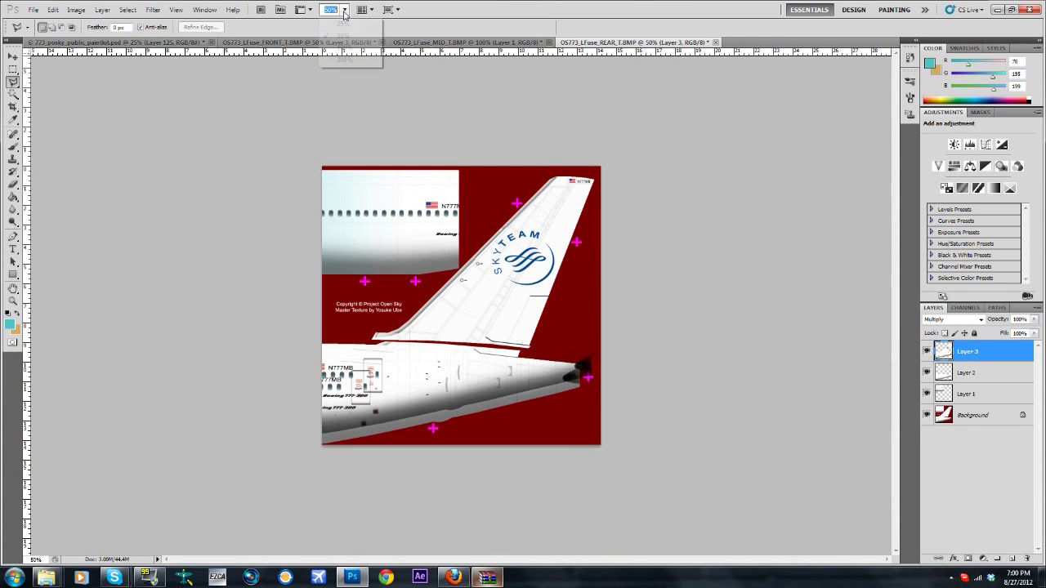
pyautogui.click(344, 48)
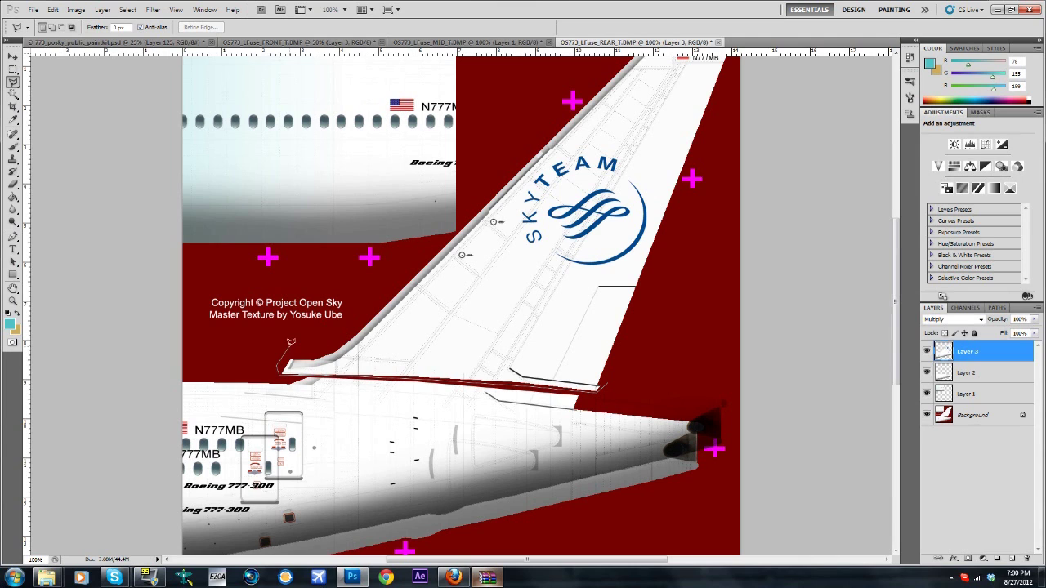
pyautogui.click(140, 351)
pyautogui.scroll(-4, 140, 470)
pyautogui.click(143, 445)
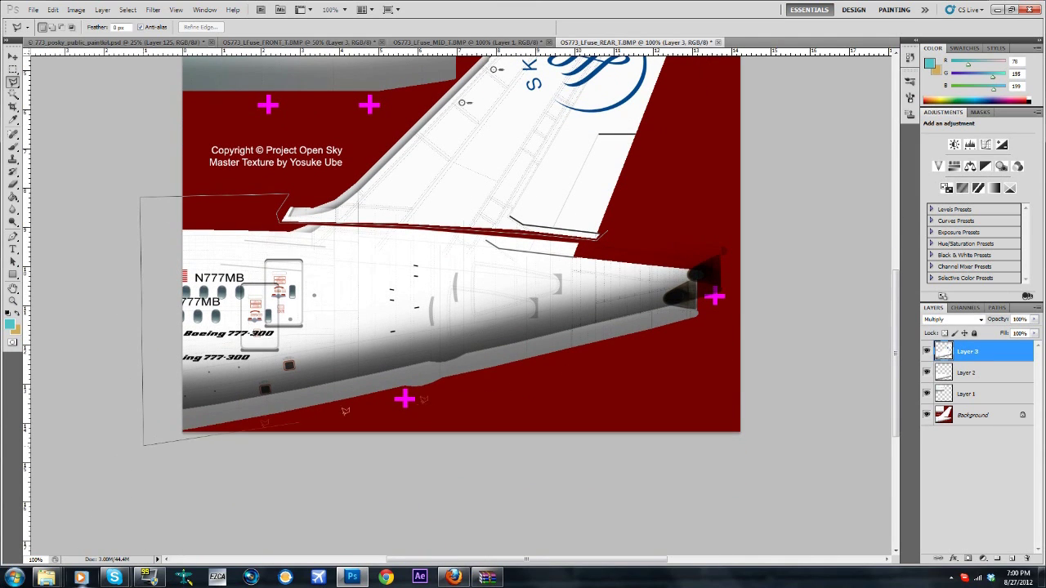
pyautogui.click(783, 220)
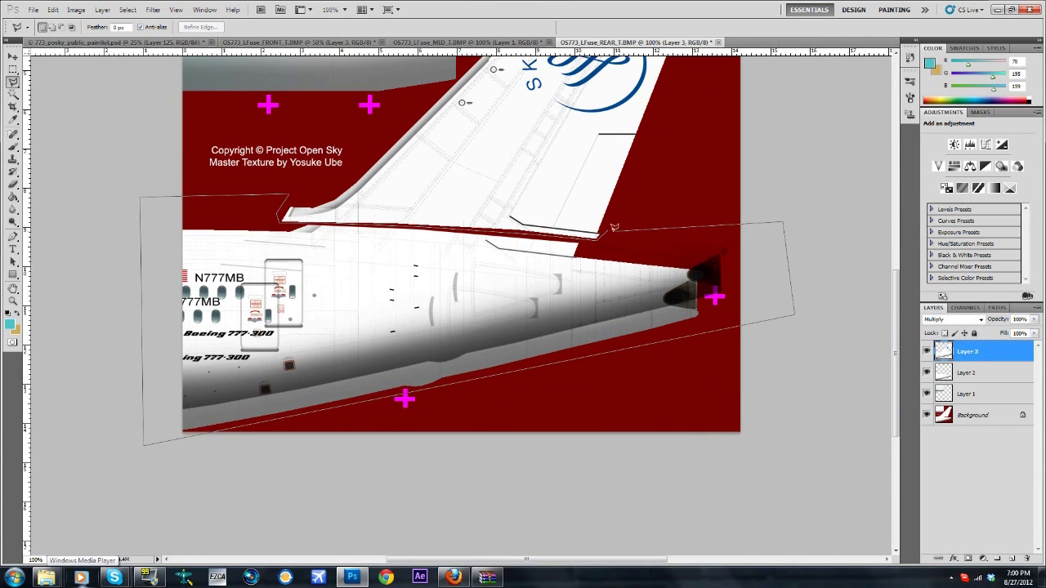
pyautogui.click(610, 228)
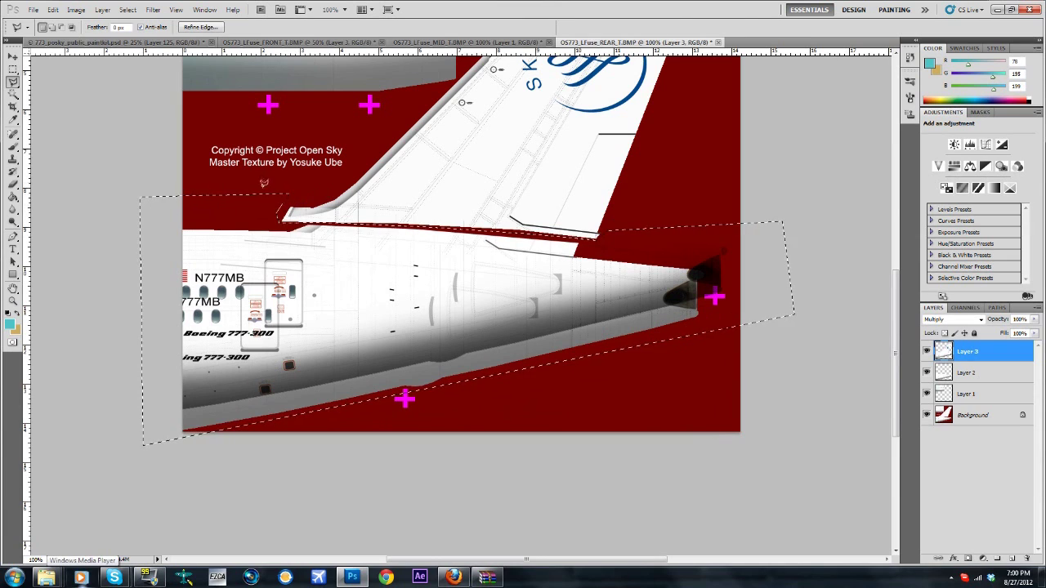
pyautogui.press('Delete')
pyautogui.rightClick(418, 239)
pyautogui.click(433, 245)
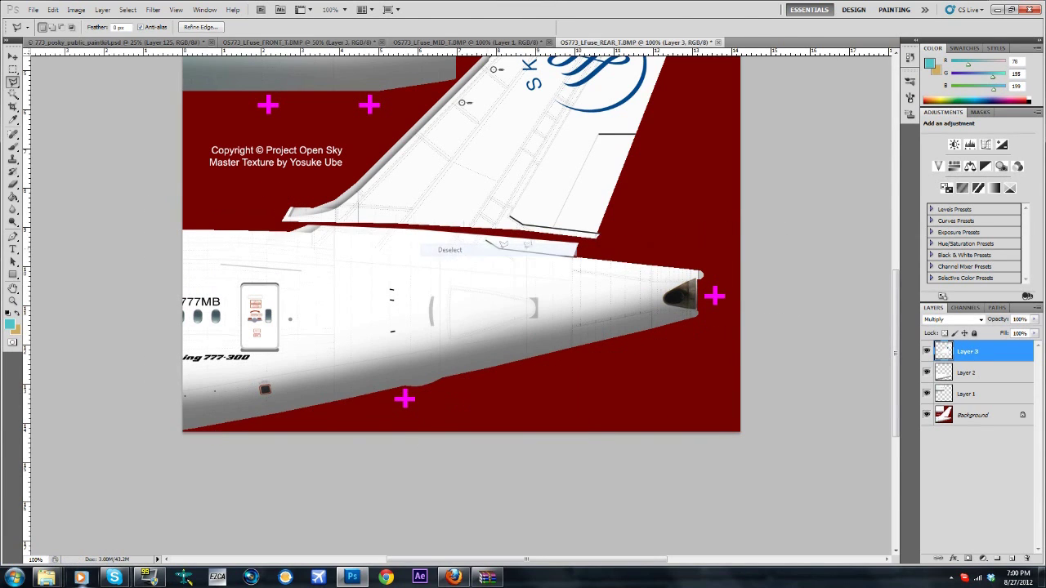
# Set the third livery copy's blend mode back to Normal and view the whole texture at 50%
pyautogui.click(952, 319)
pyautogui.click(938, 39)
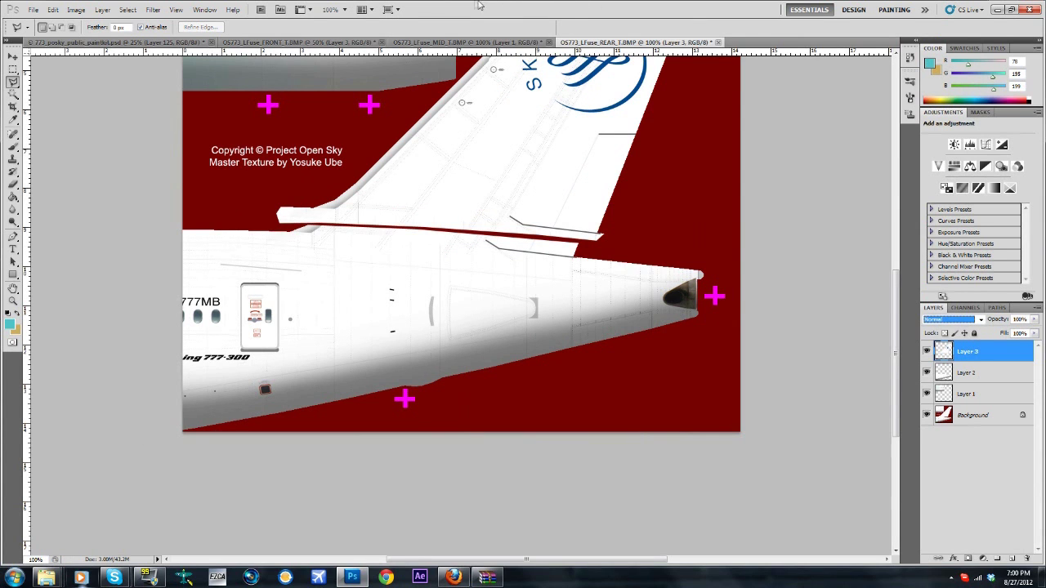
pyautogui.click(342, 9)
pyautogui.click(335, 29)
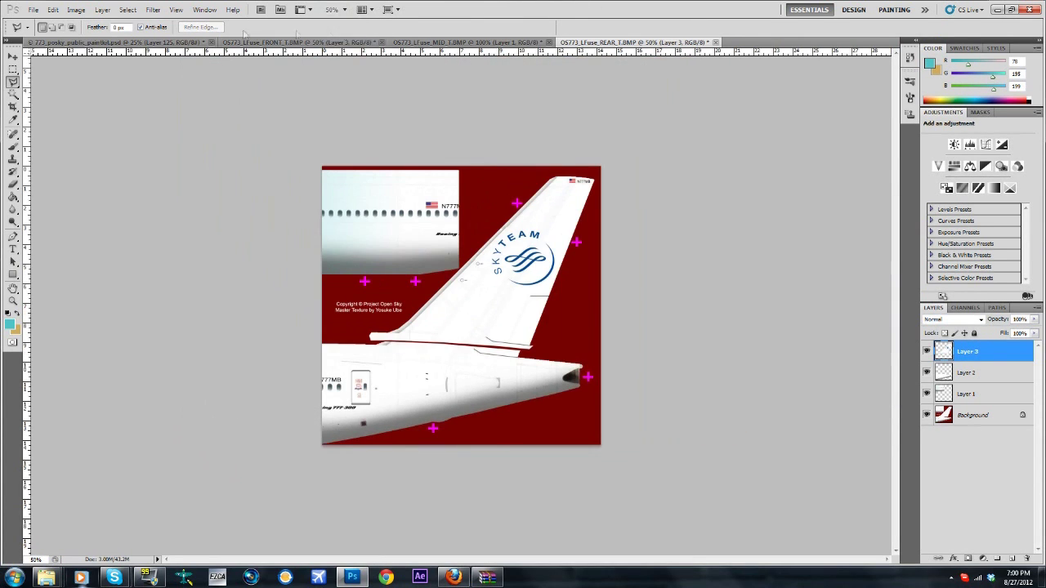
# Save the finished rear texture to the Desktop as OS773_LFuse_REAR_T in BMP format, using the Windows file format at 24 bit
pyautogui.doubleClick(22, 12)
pyautogui.click(31, 10)
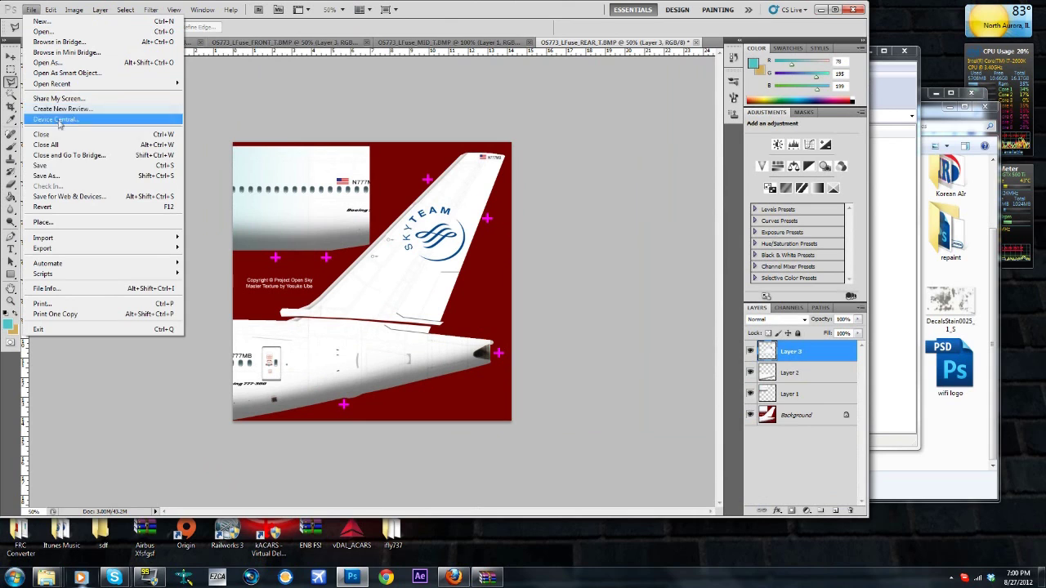
pyautogui.click(59, 174)
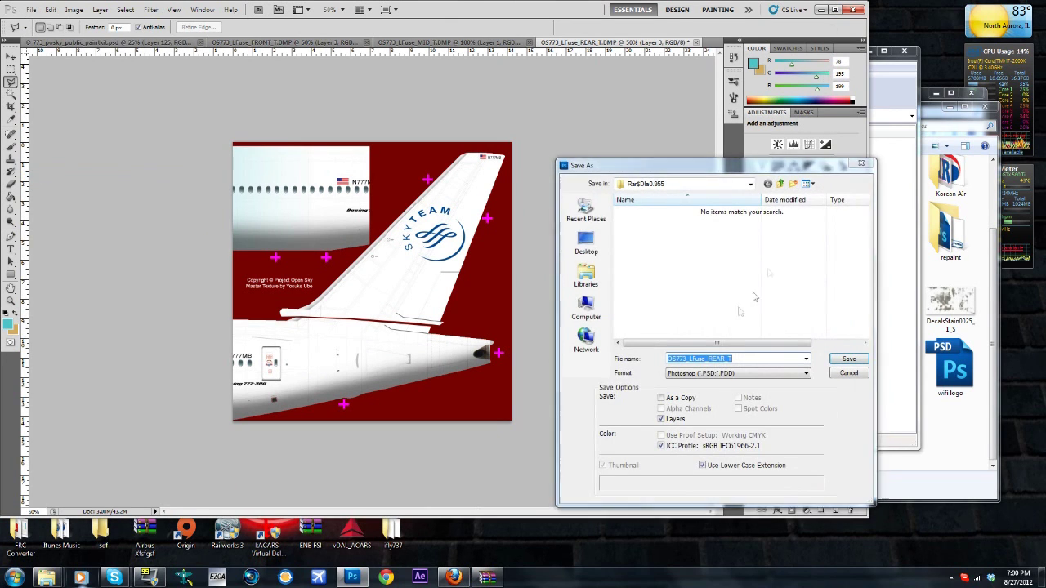
pyautogui.click(586, 242)
pyautogui.click(735, 372)
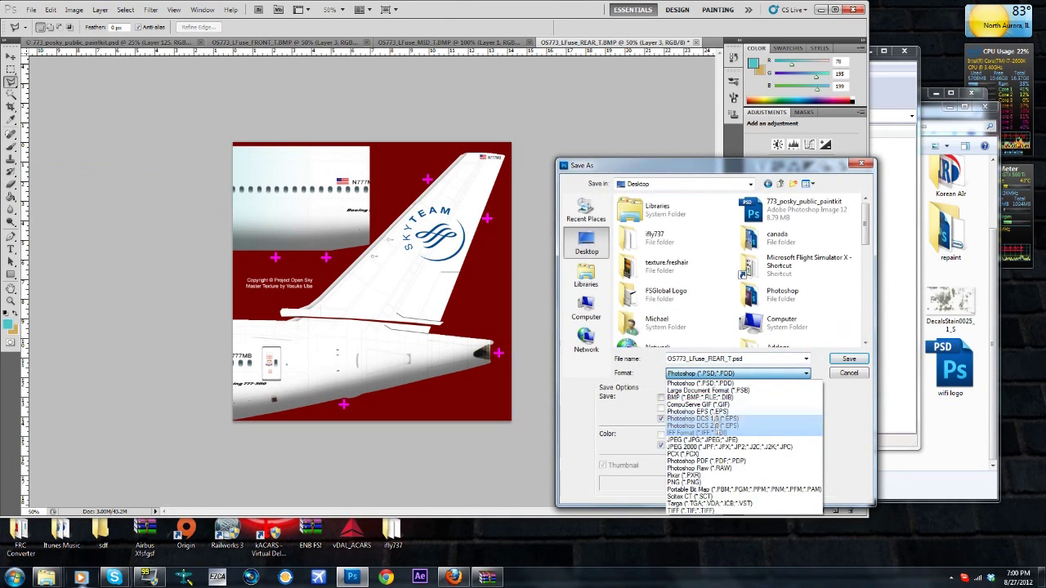
pyautogui.click(711, 400)
pyautogui.click(849, 359)
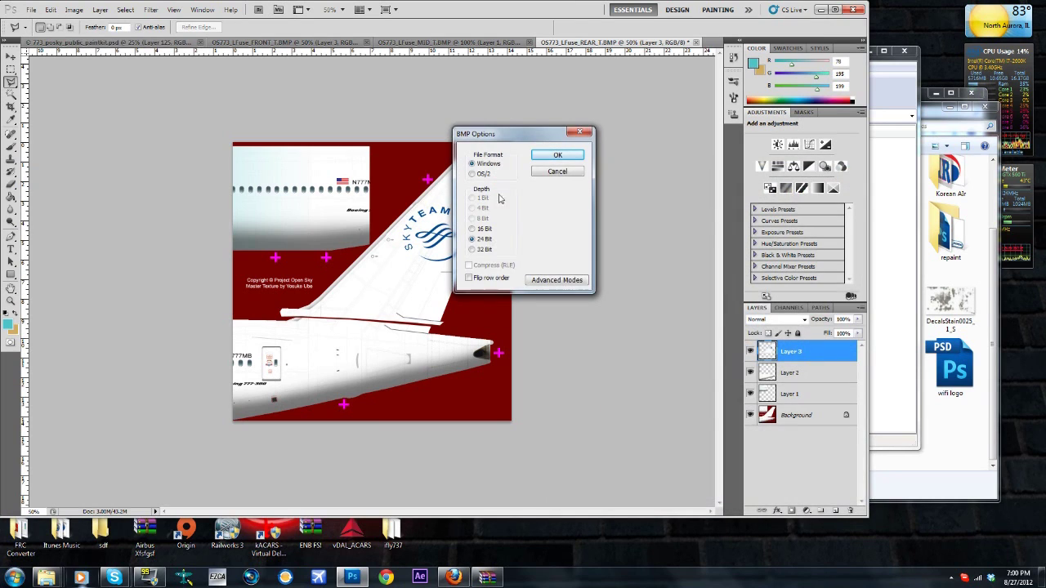
pyautogui.click(558, 156)
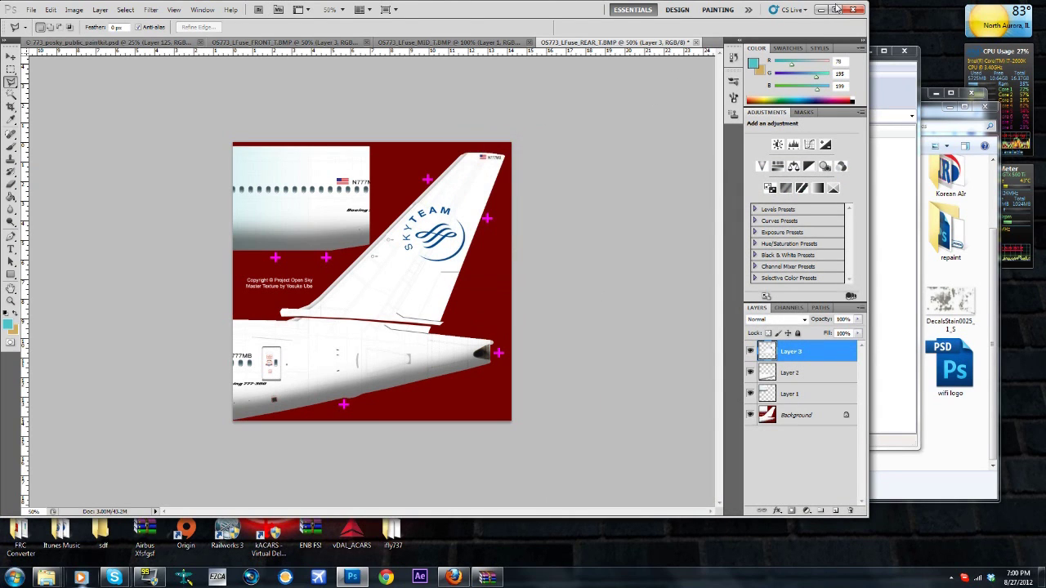
pyautogui.click(835, 9)
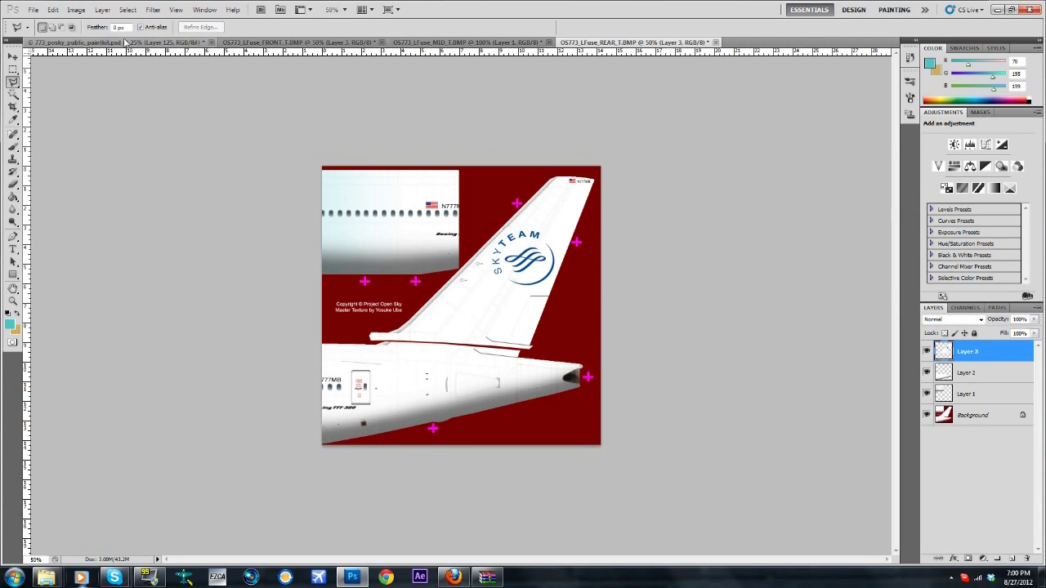
# Switch to the paint kit archive in WinRAR and open OS773_RFuse_REAR_T.BMP from the White layout folder
pyautogui.click(487, 578)
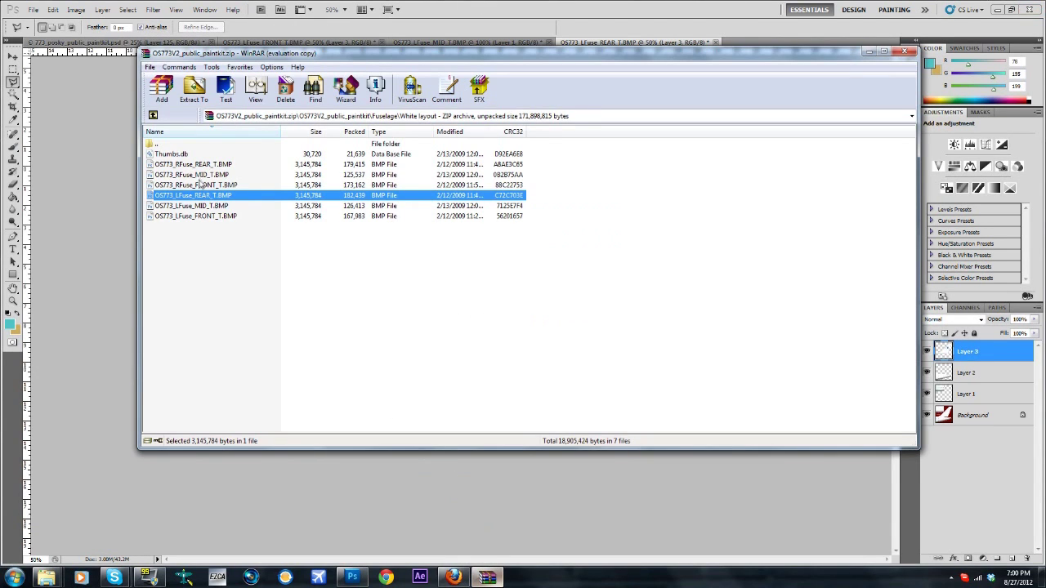
pyautogui.click(153, 115)
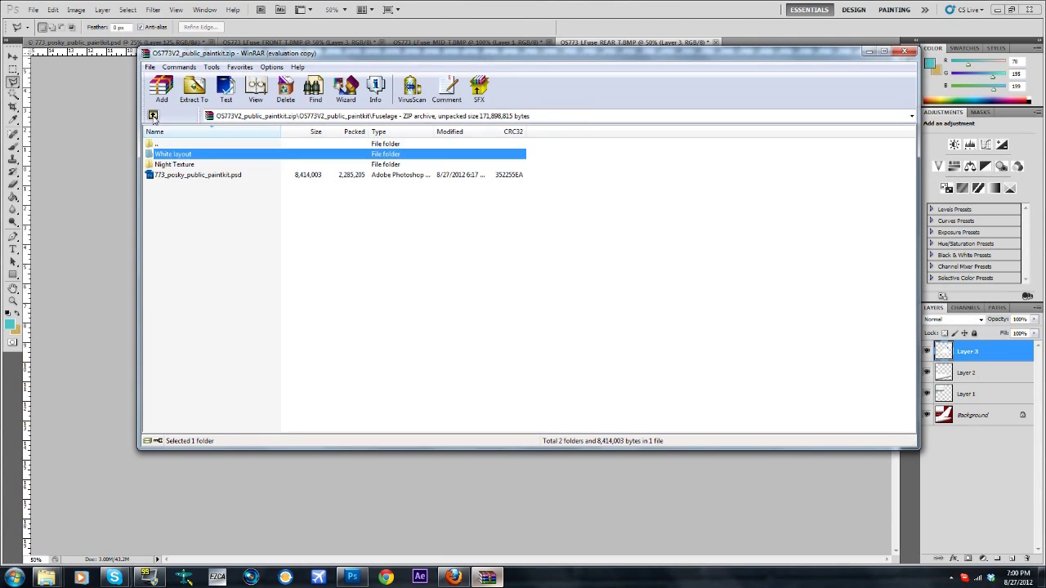
pyautogui.doubleClick(164, 155)
pyautogui.click(171, 175)
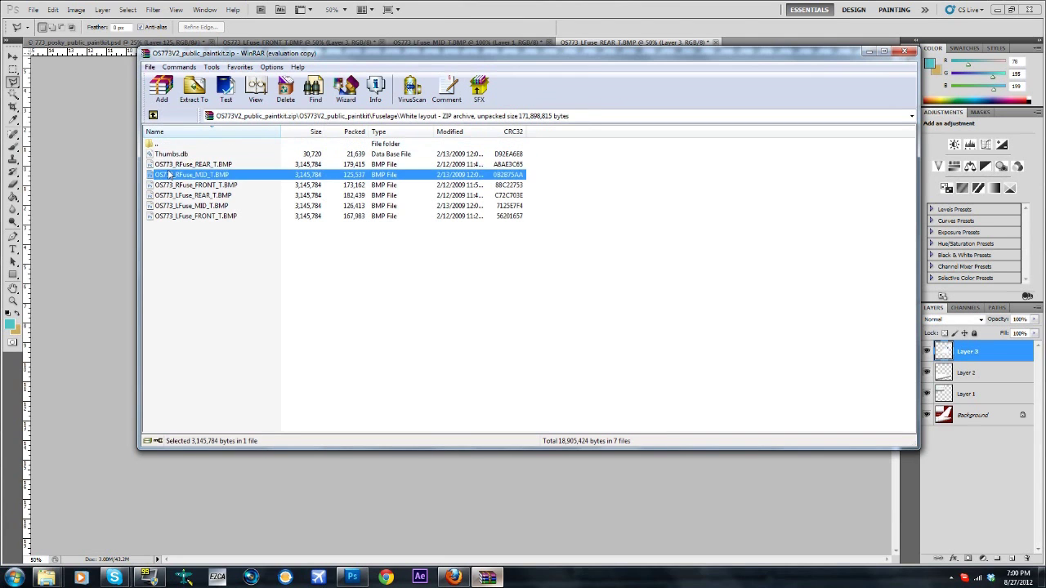
pyautogui.doubleClick(176, 166)
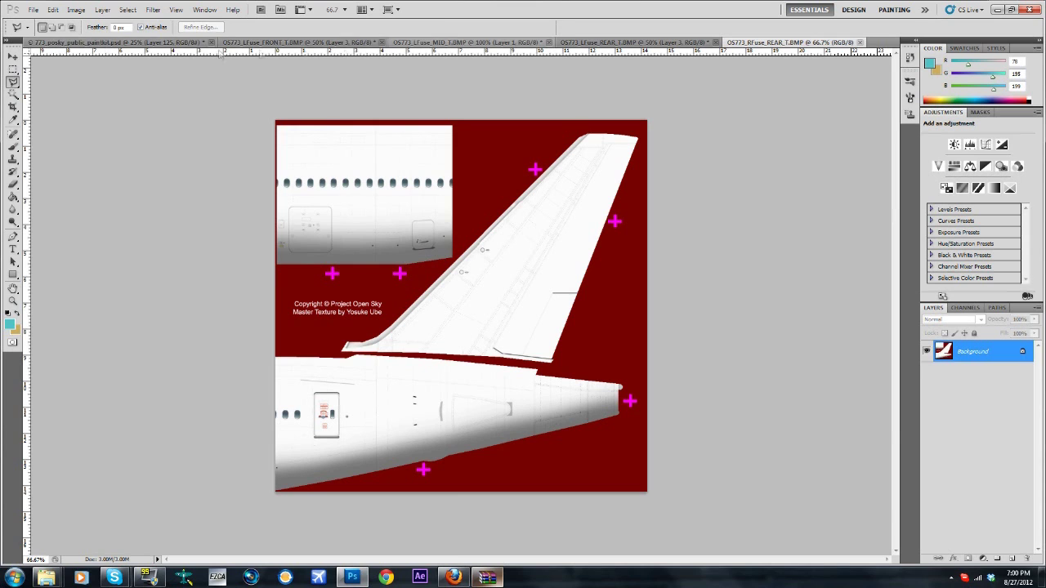
# Close the merged 773_posky_public_paintkit.psd without saving its changes
pyautogui.click(75, 42)
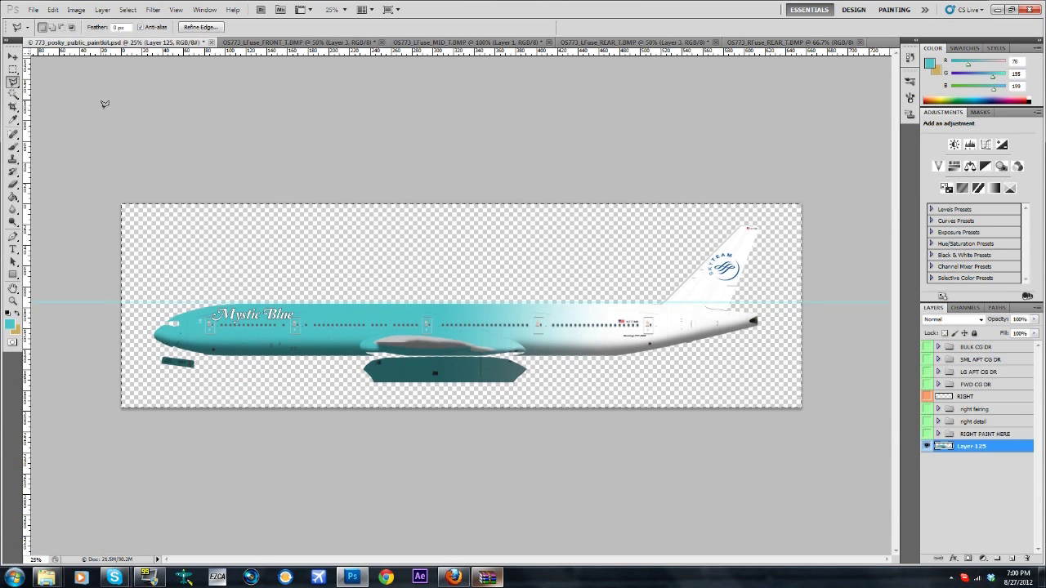
pyautogui.press('m')
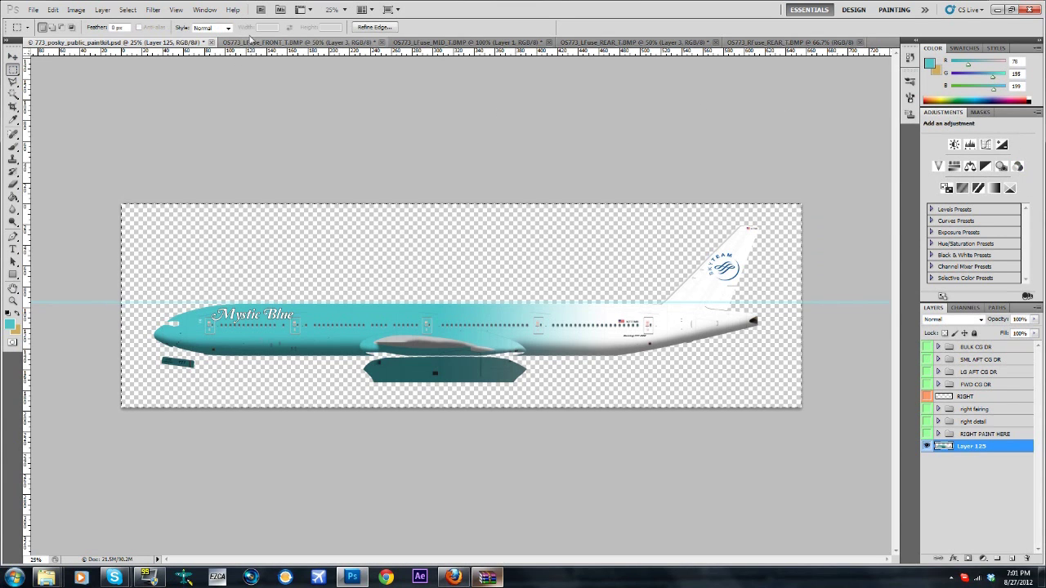
pyautogui.click(220, 43)
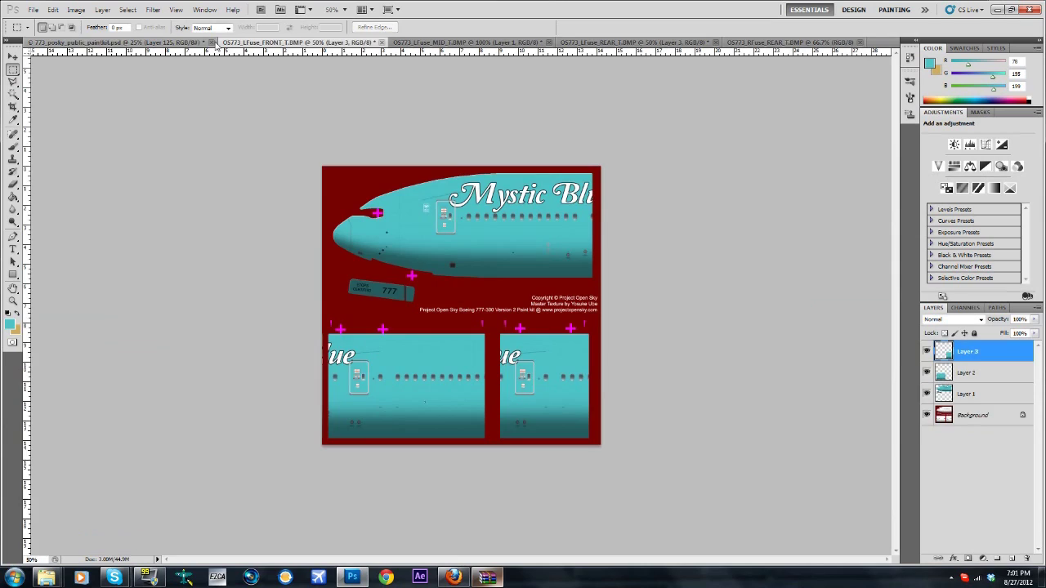
pyautogui.click(196, 45)
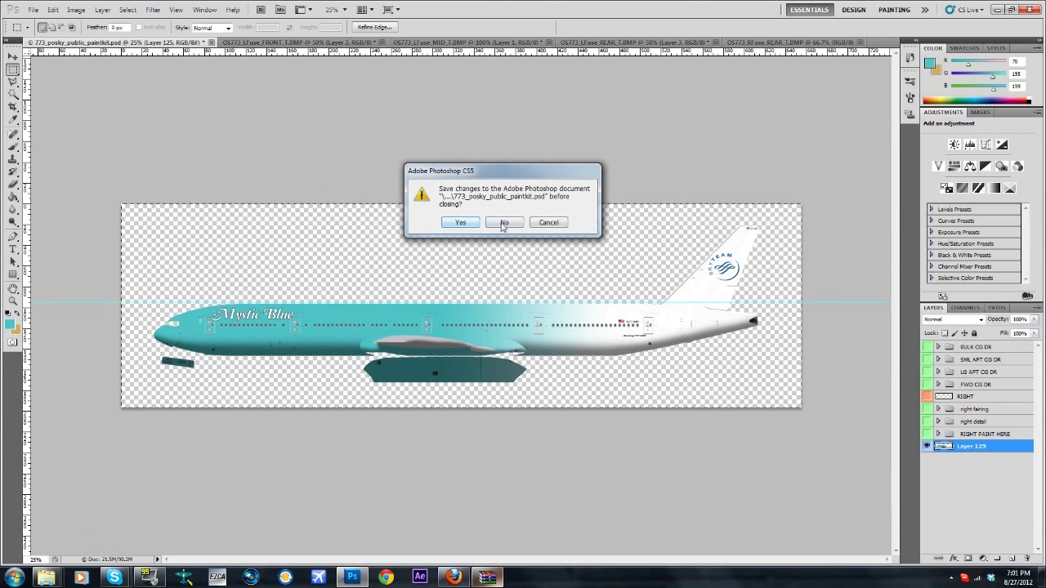
pyautogui.click(505, 222)
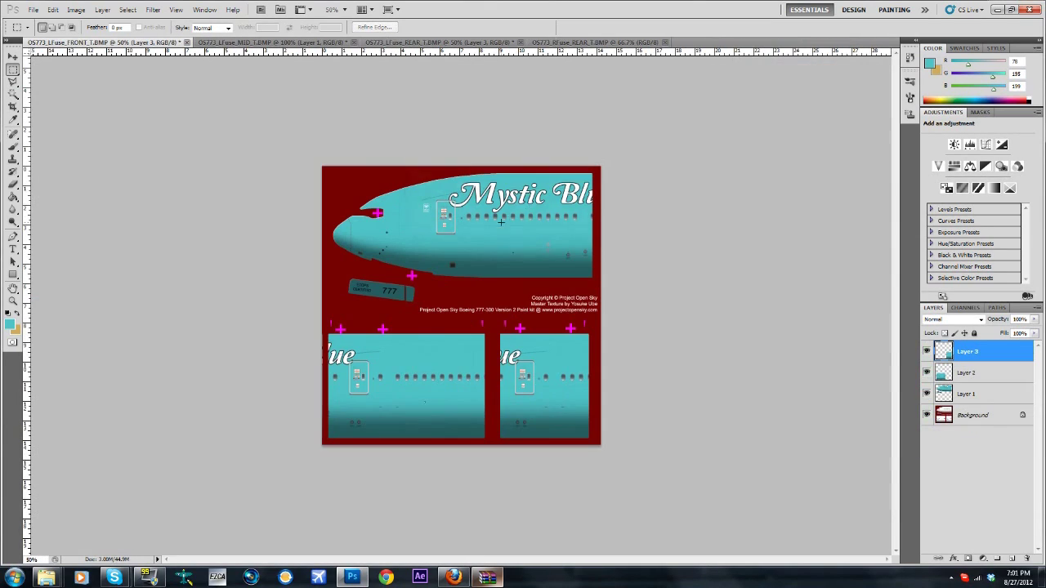
# Clear the open windows off the desktop and reopen the layered 773_posky_public_paintkit.psd from there in a maximized Photoshop window
pyautogui.click(997, 10)
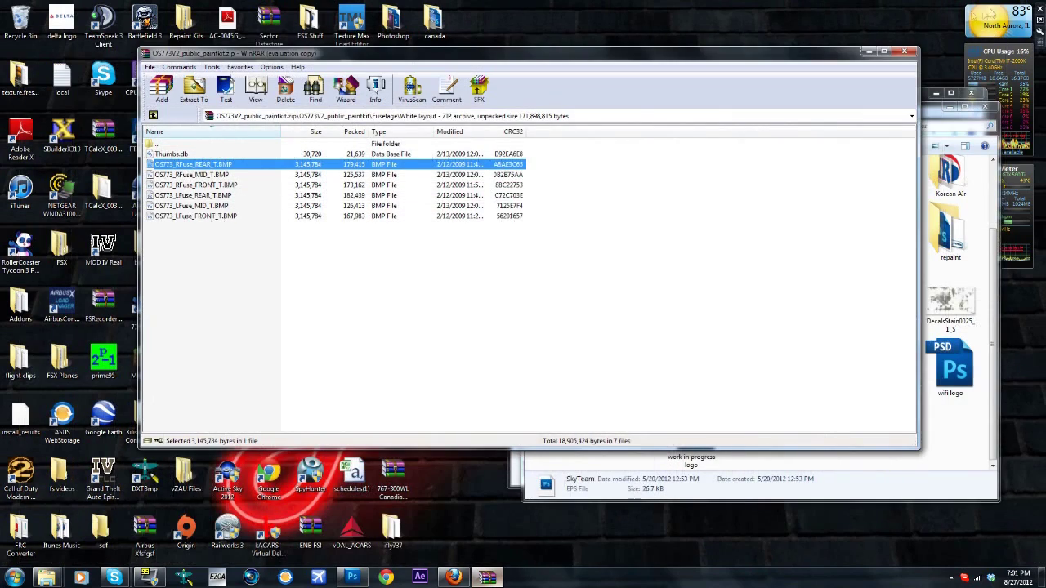
pyautogui.click(868, 52)
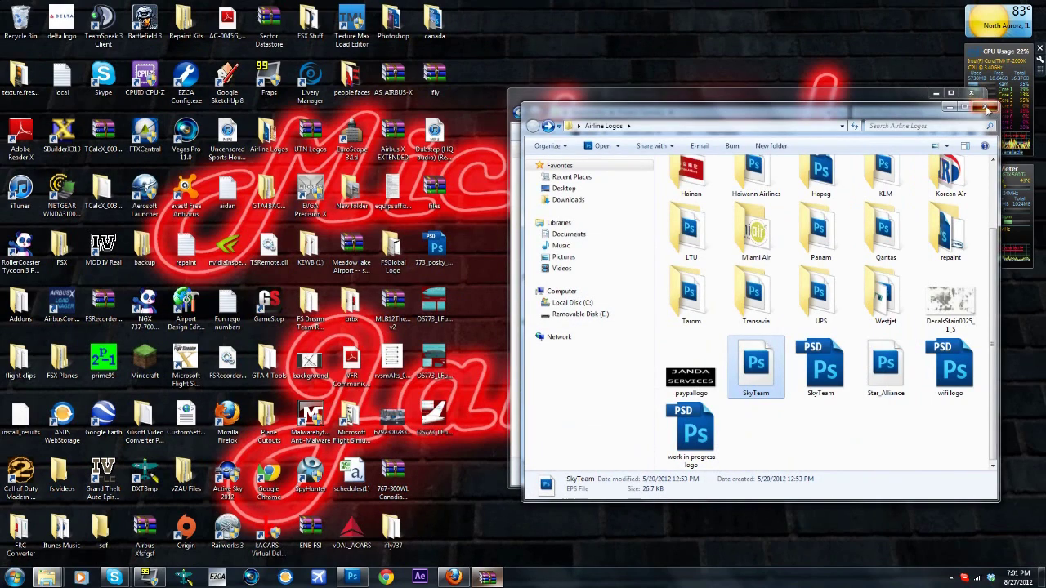
pyautogui.click(951, 106)
pyautogui.click(970, 92)
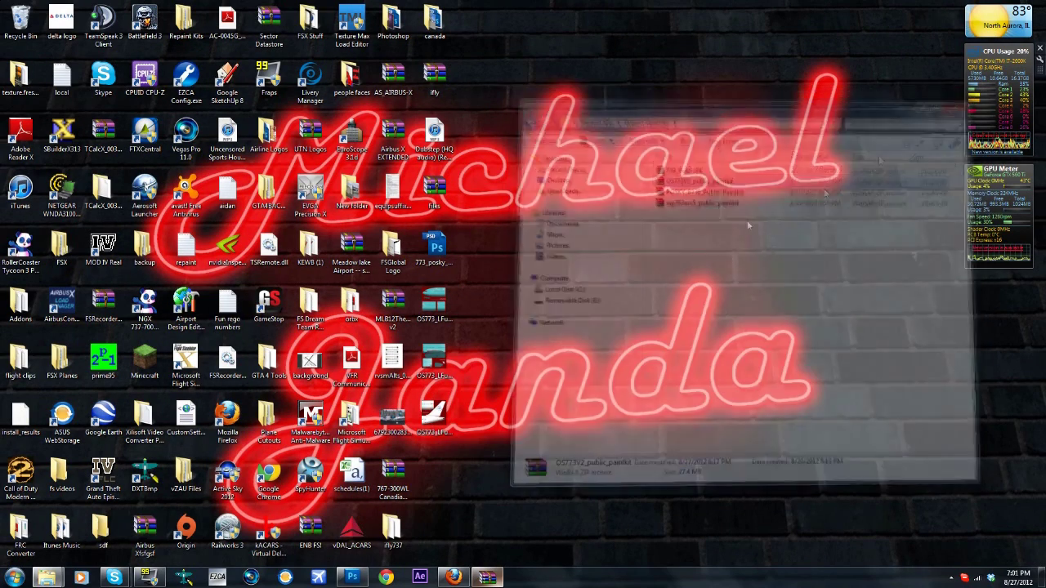
pyautogui.doubleClick(449, 246)
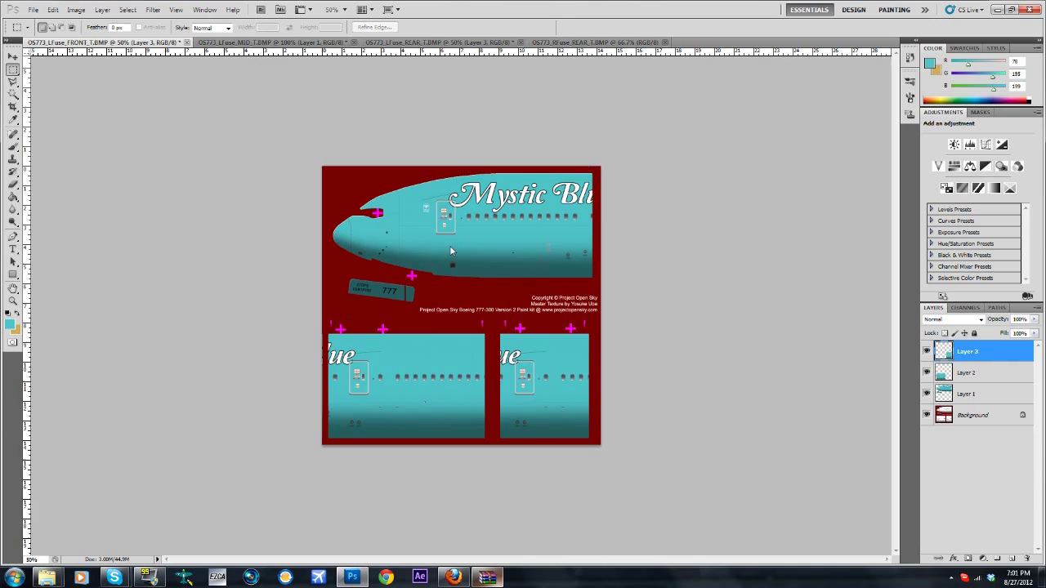
pyautogui.doubleClick(346, 6)
pyautogui.click(358, 11)
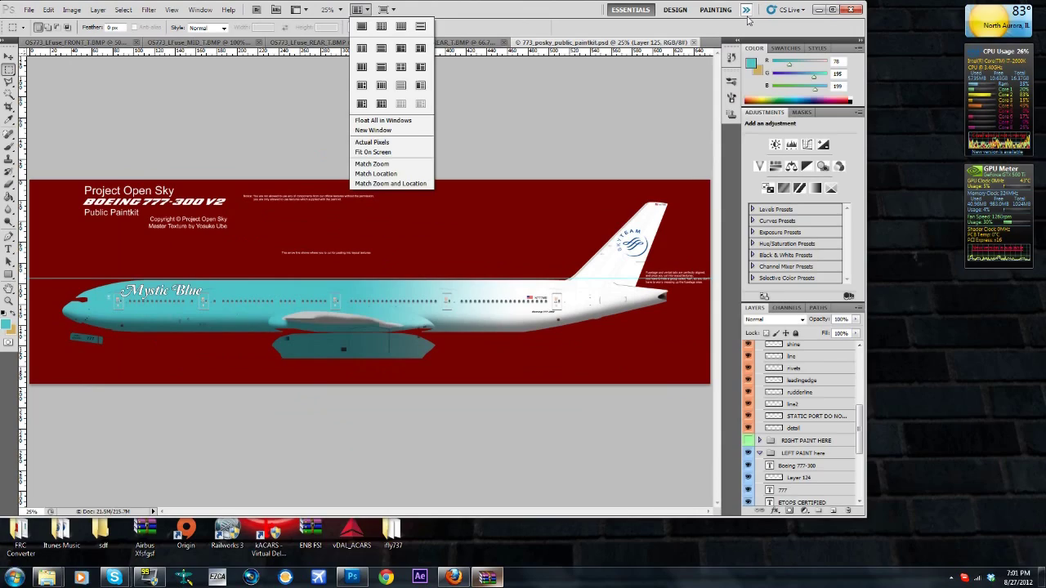
pyautogui.click(832, 10)
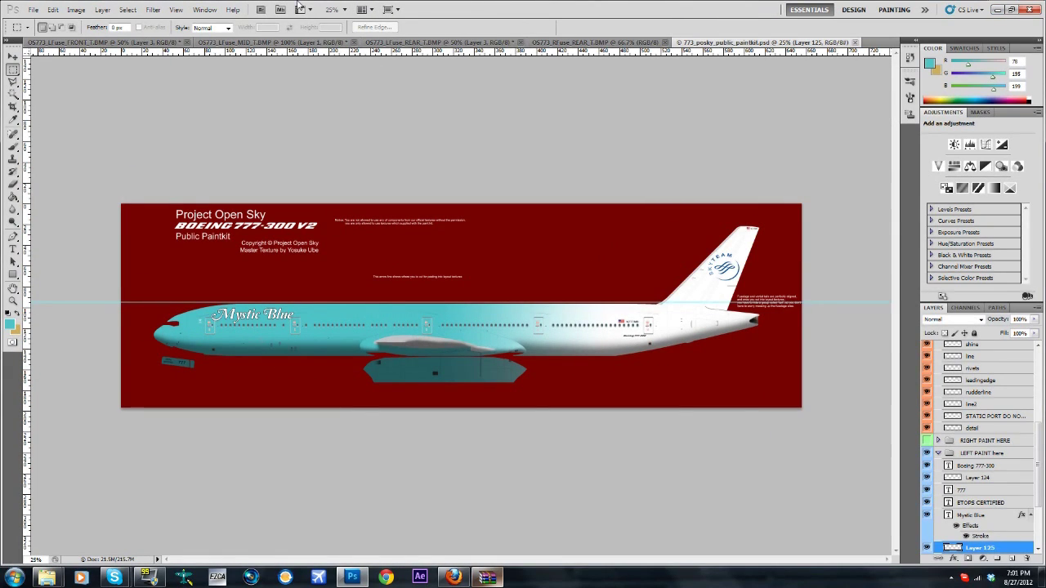